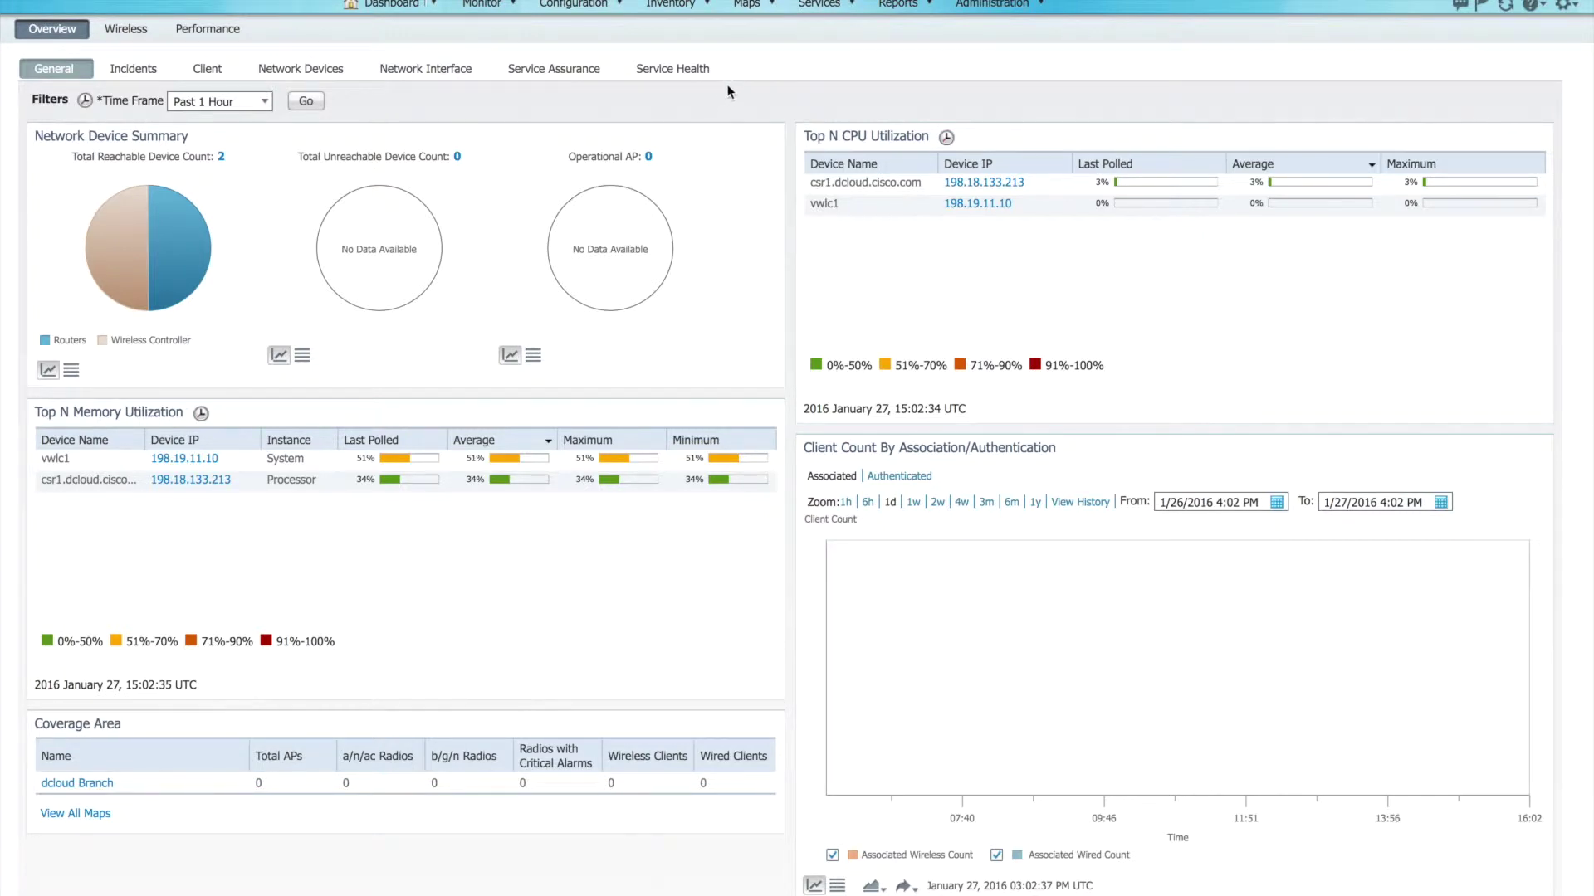
# Step: Go to Inventory > Network Devices to list csr1.dcloud.cisco.com and vwlc1
pyautogui.click(696, 11)
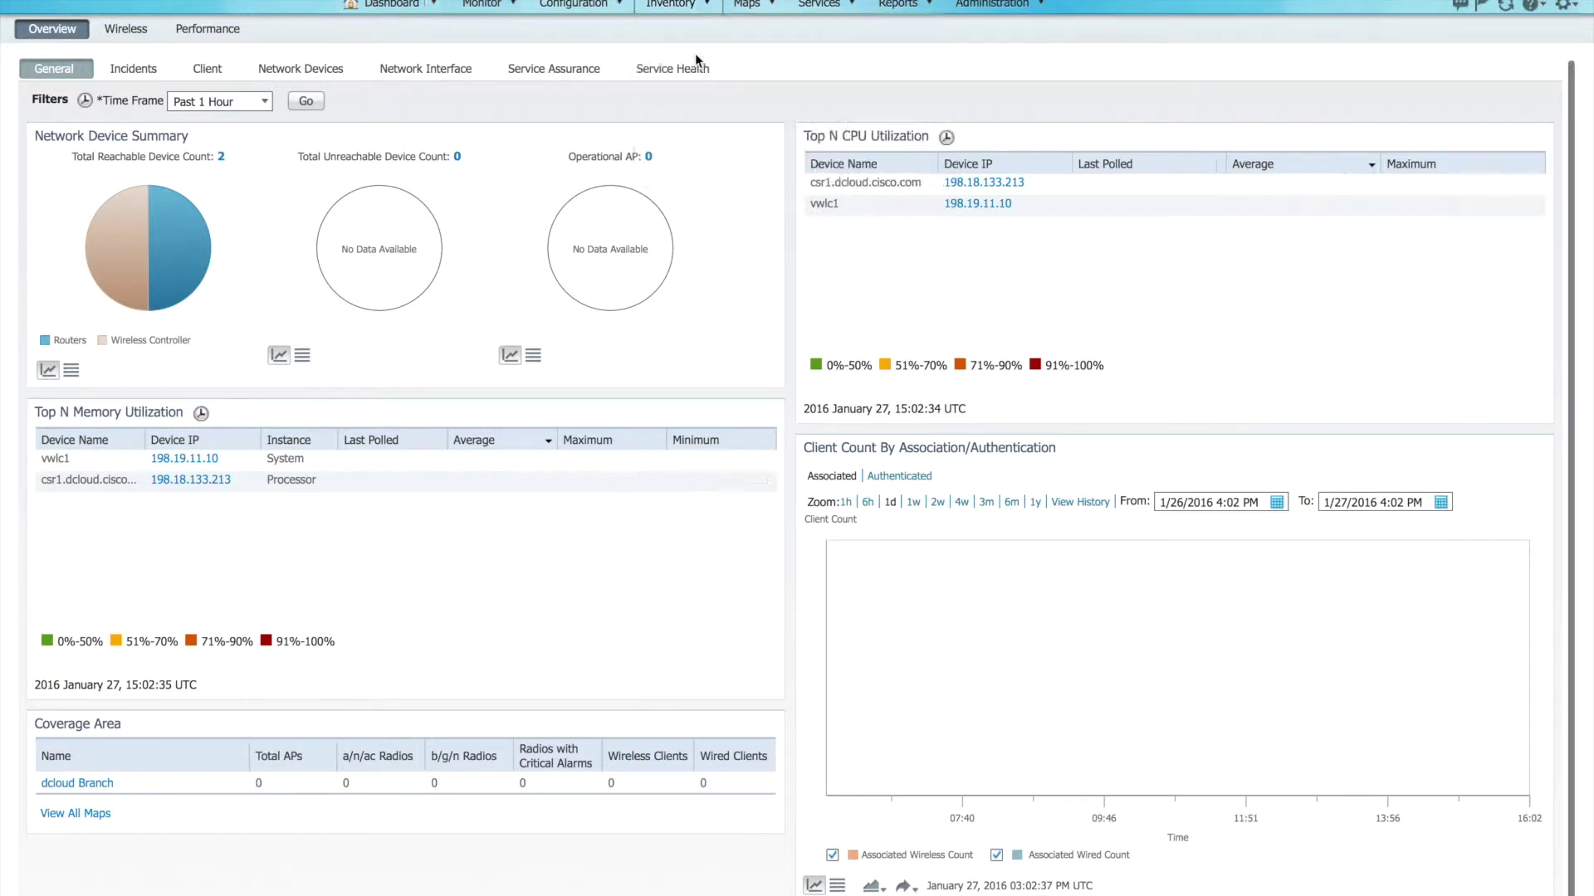
pyautogui.click(697, 53)
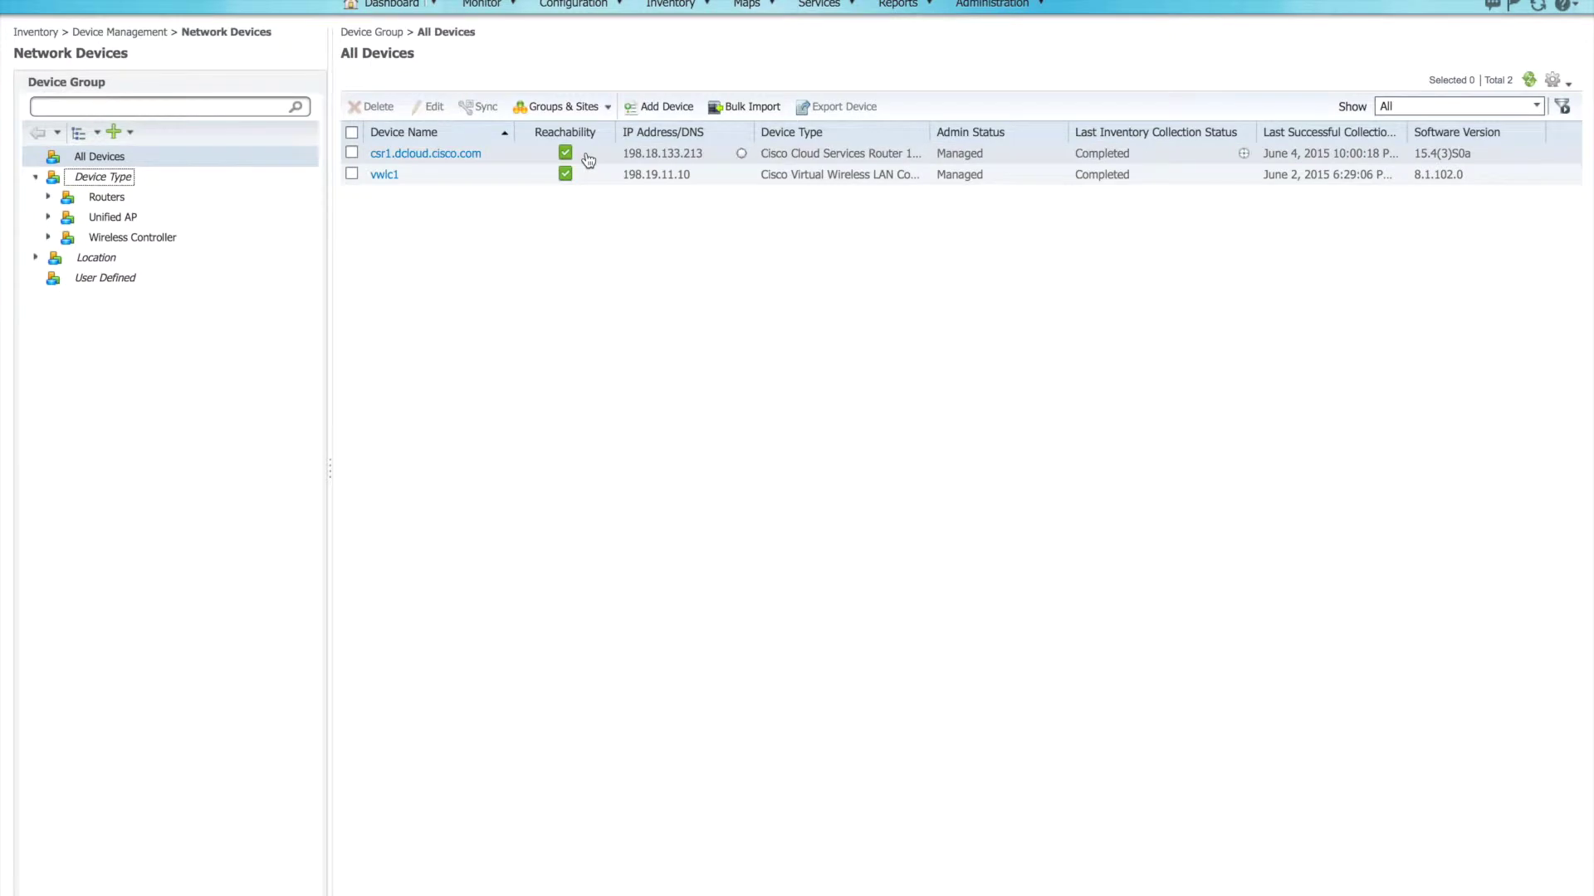
pyautogui.click(741, 156)
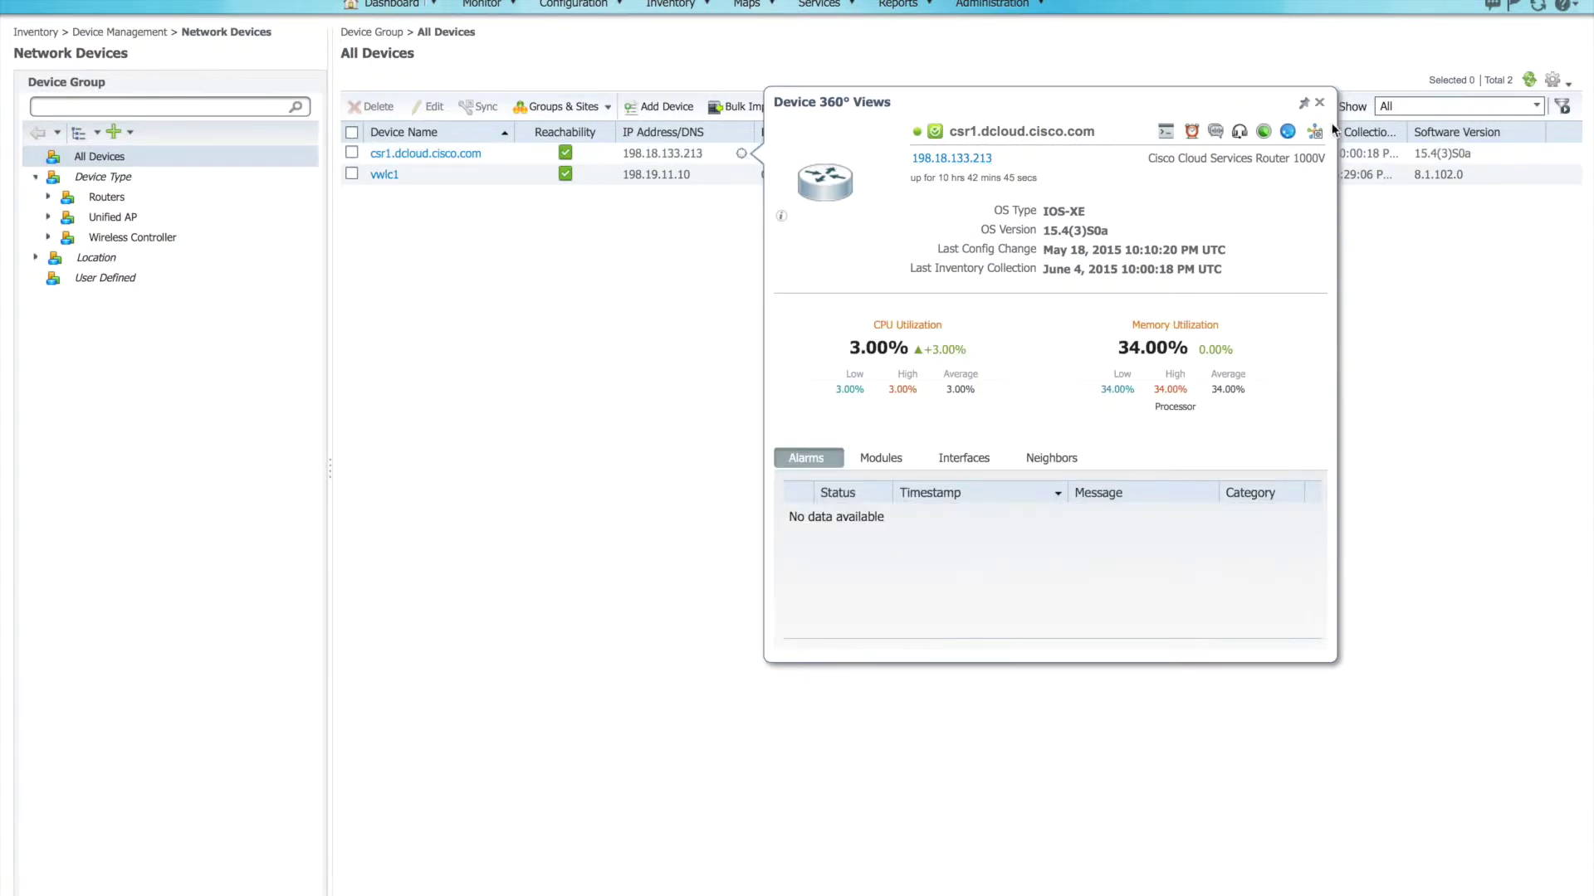
pyautogui.click(1319, 102)
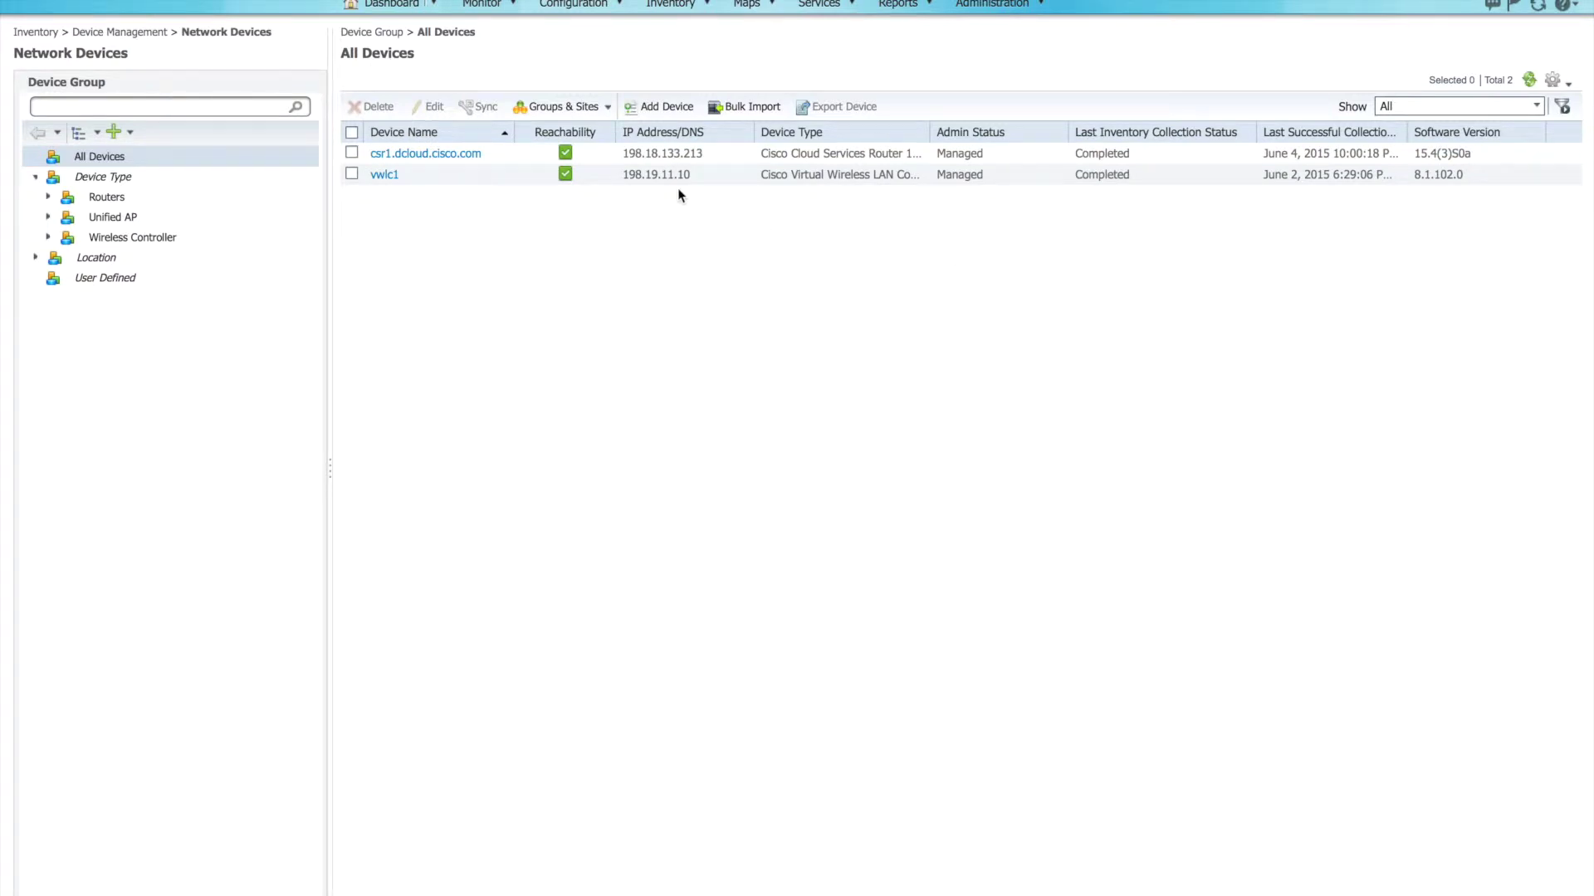
pyautogui.click(670, 113)
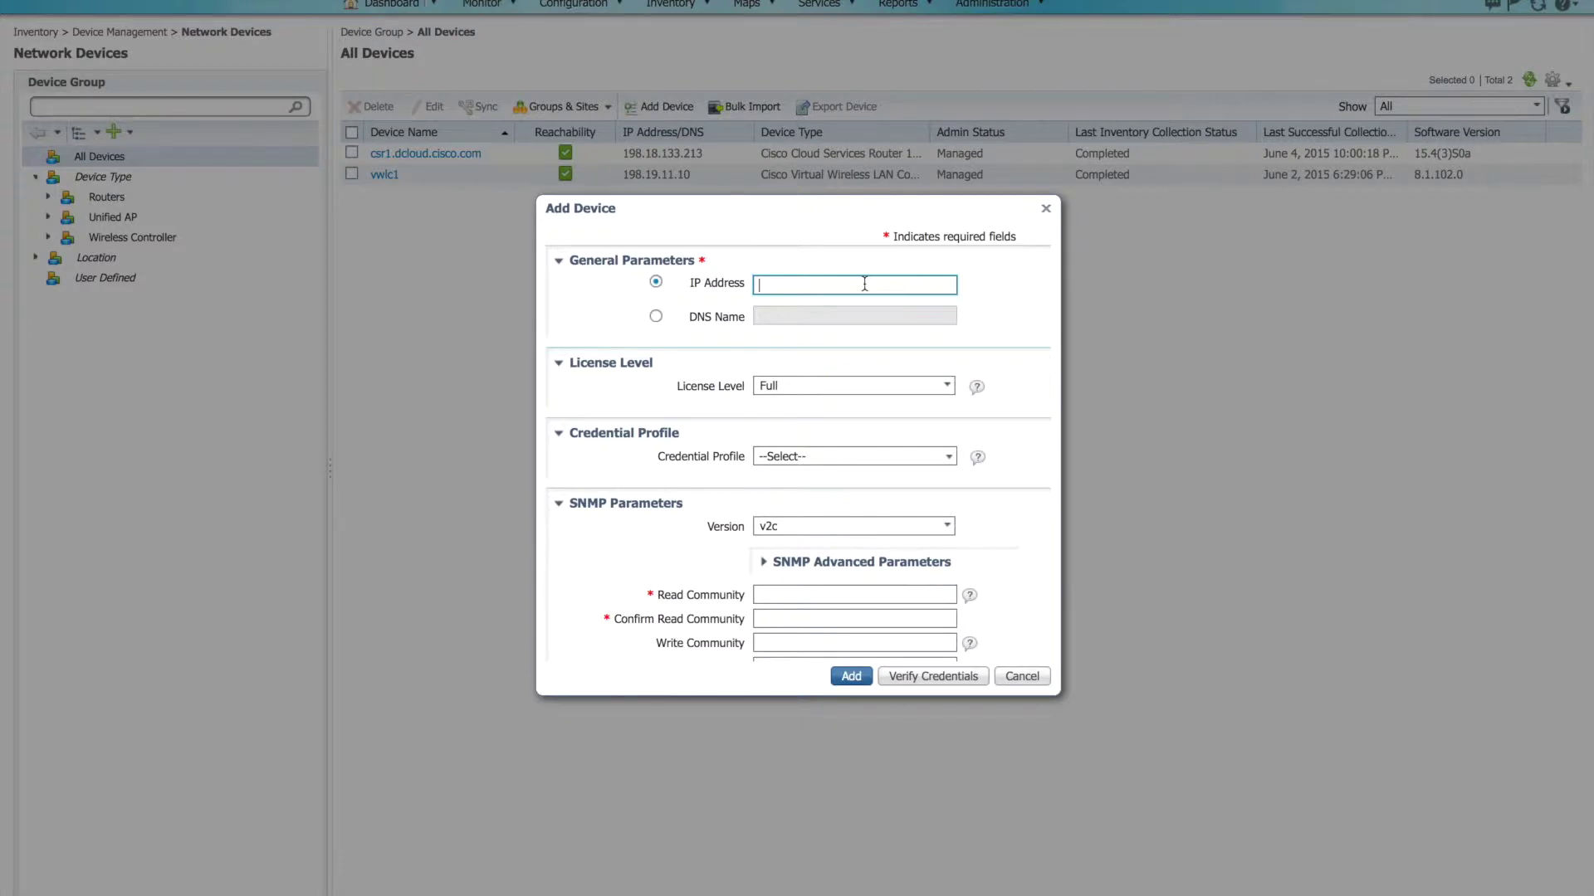
# Step: Enter IP address 10.1.1.1 for the new device and keep license level Full
pyautogui.write('10.1.1.1')
pyautogui.scroll(-2, 1017, 408)
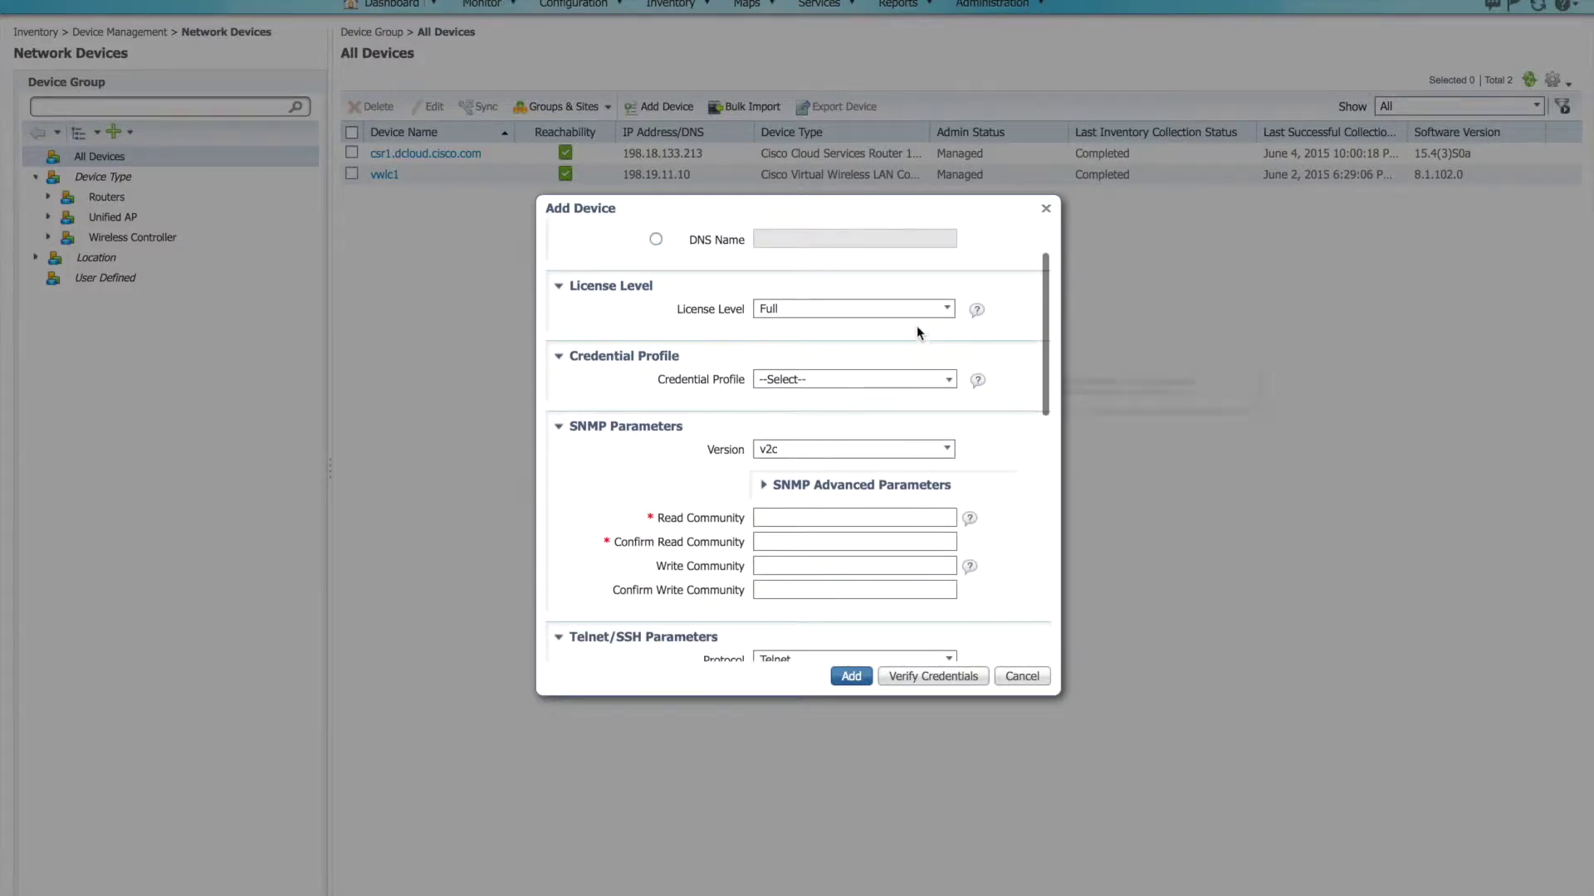
pyautogui.click(926, 312)
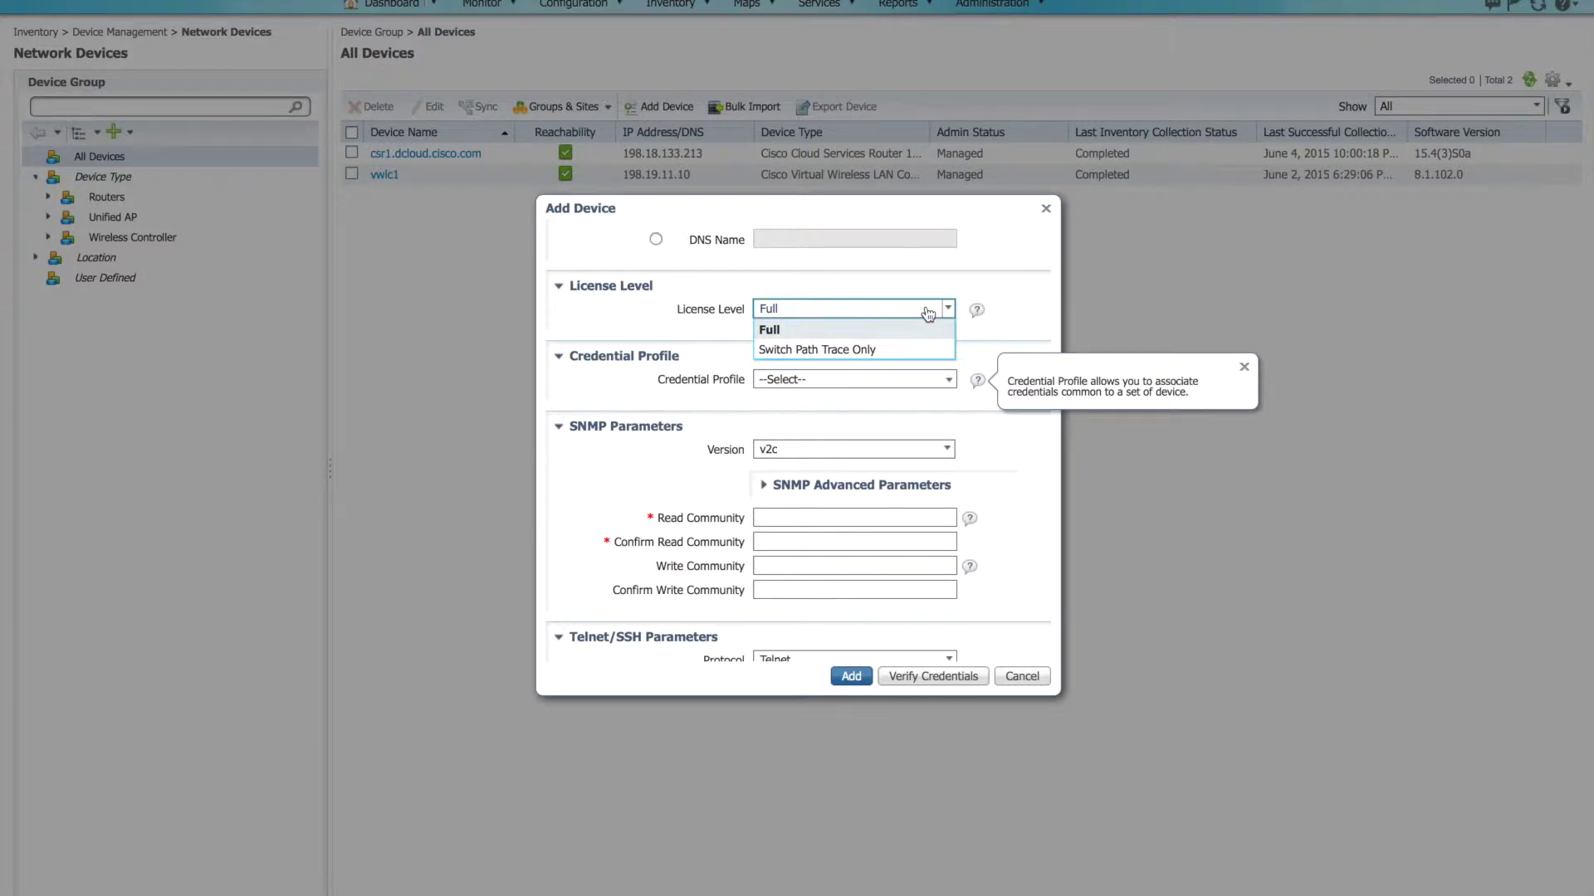
pyautogui.click(841, 332)
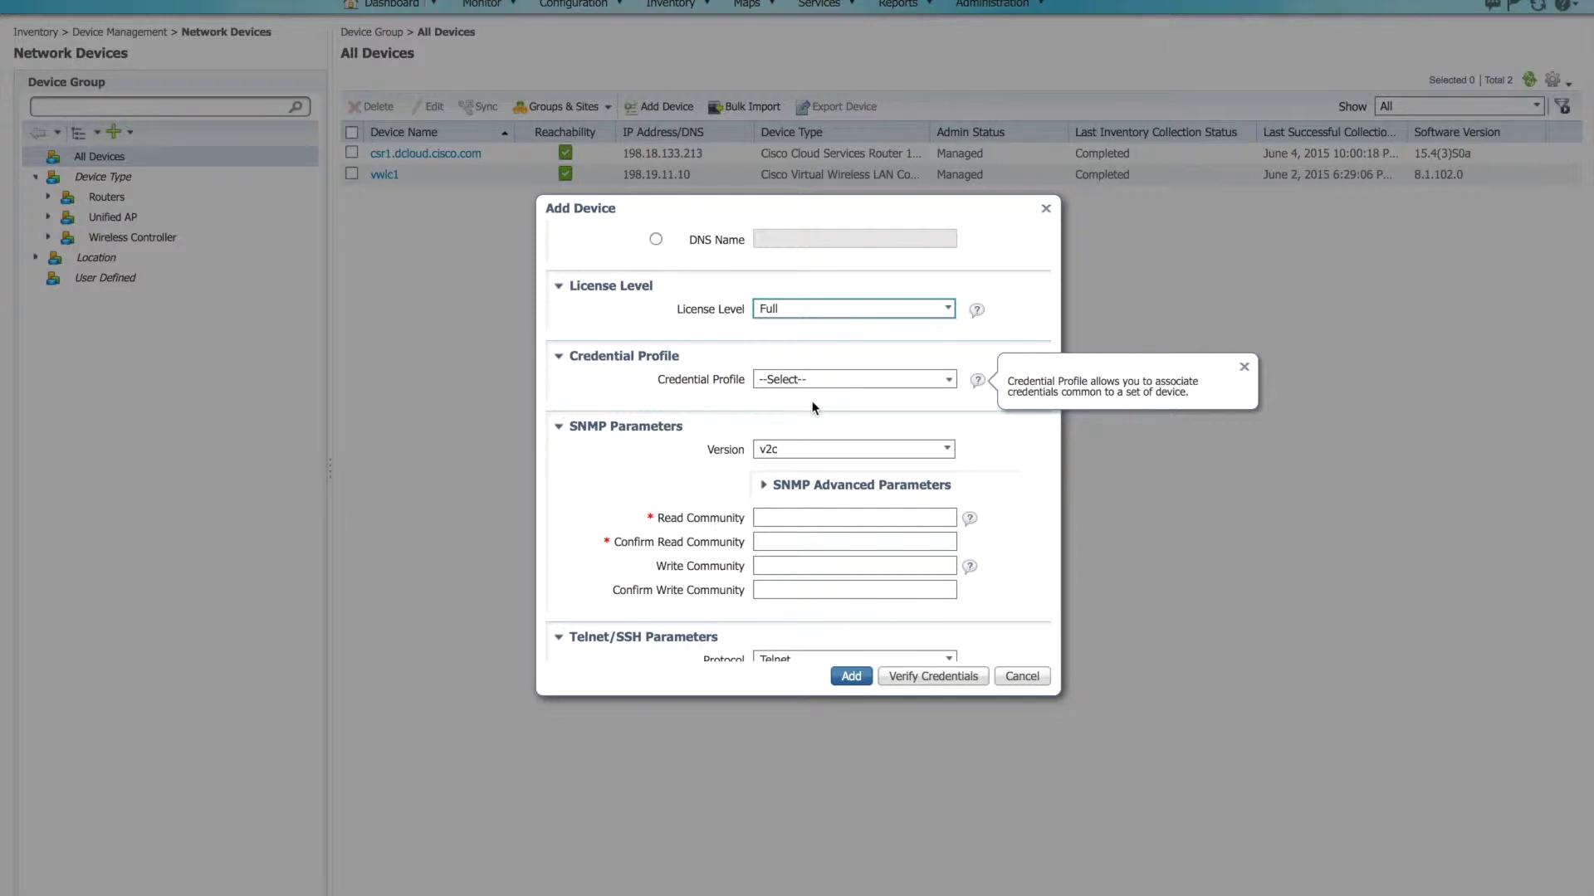
pyautogui.scroll(-3, 813, 407)
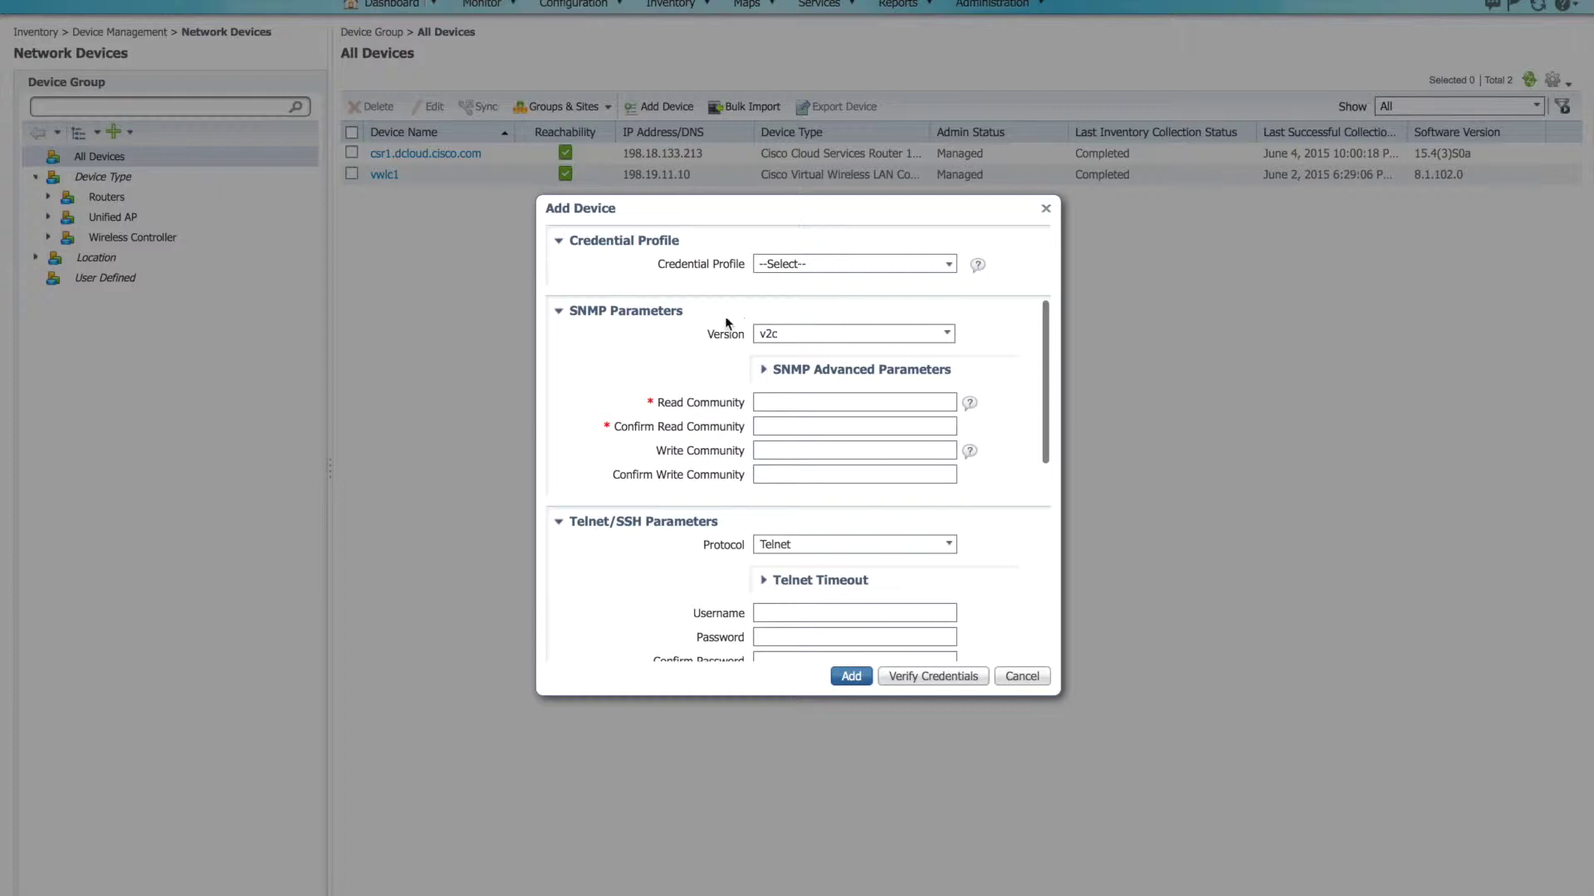
# Step: Switch SNMP to v3, enter the SNMP username, and set HMAC-SHA authentication with its password
pyautogui.click(831, 339)
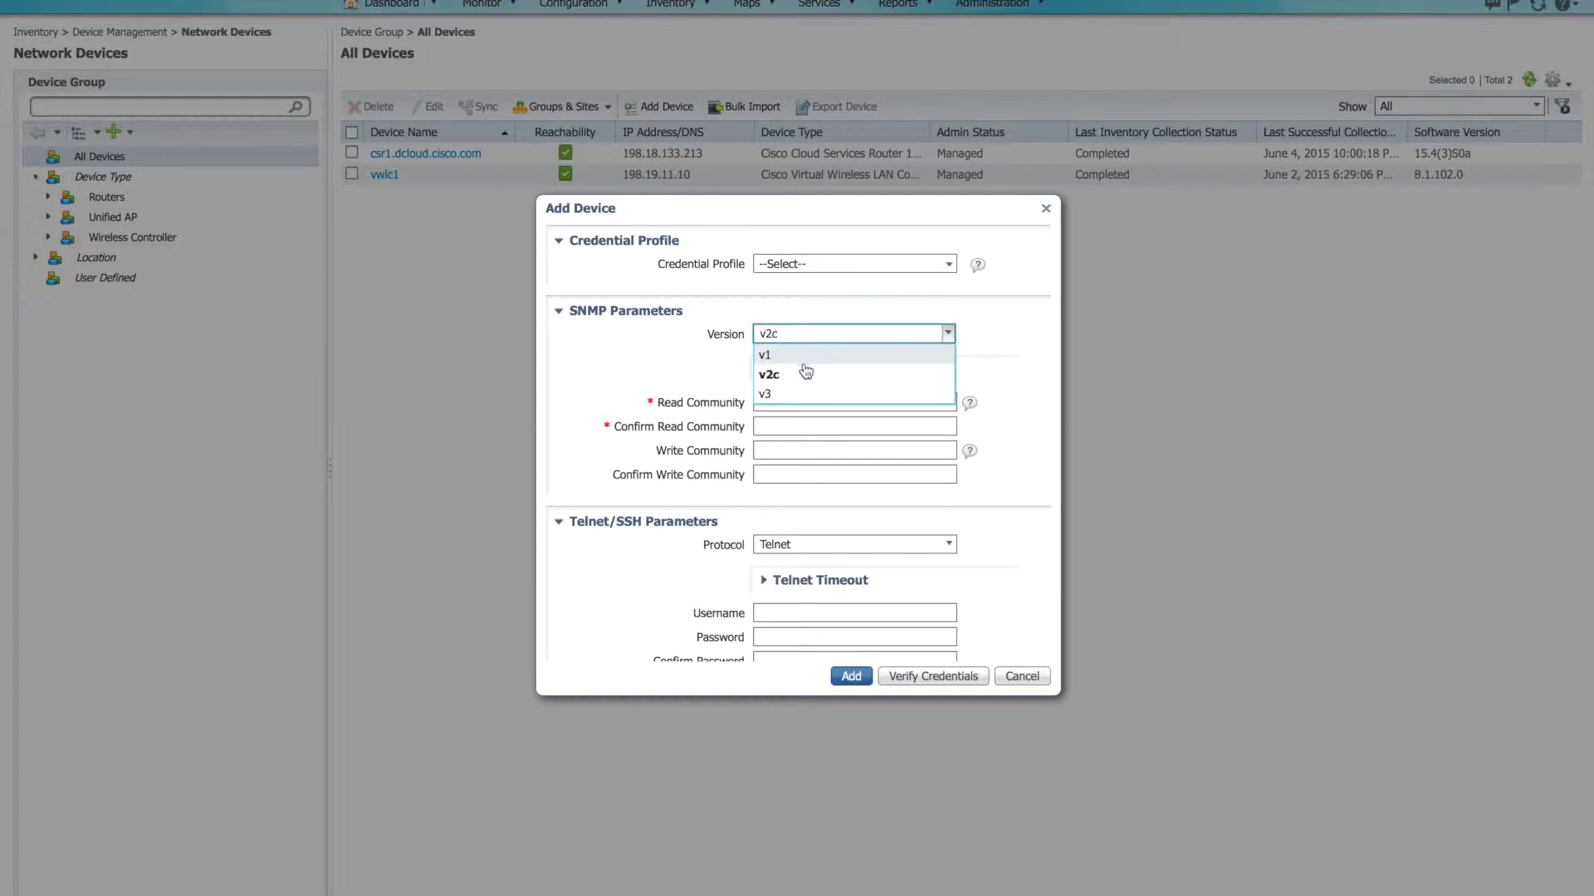
pyautogui.click(780, 393)
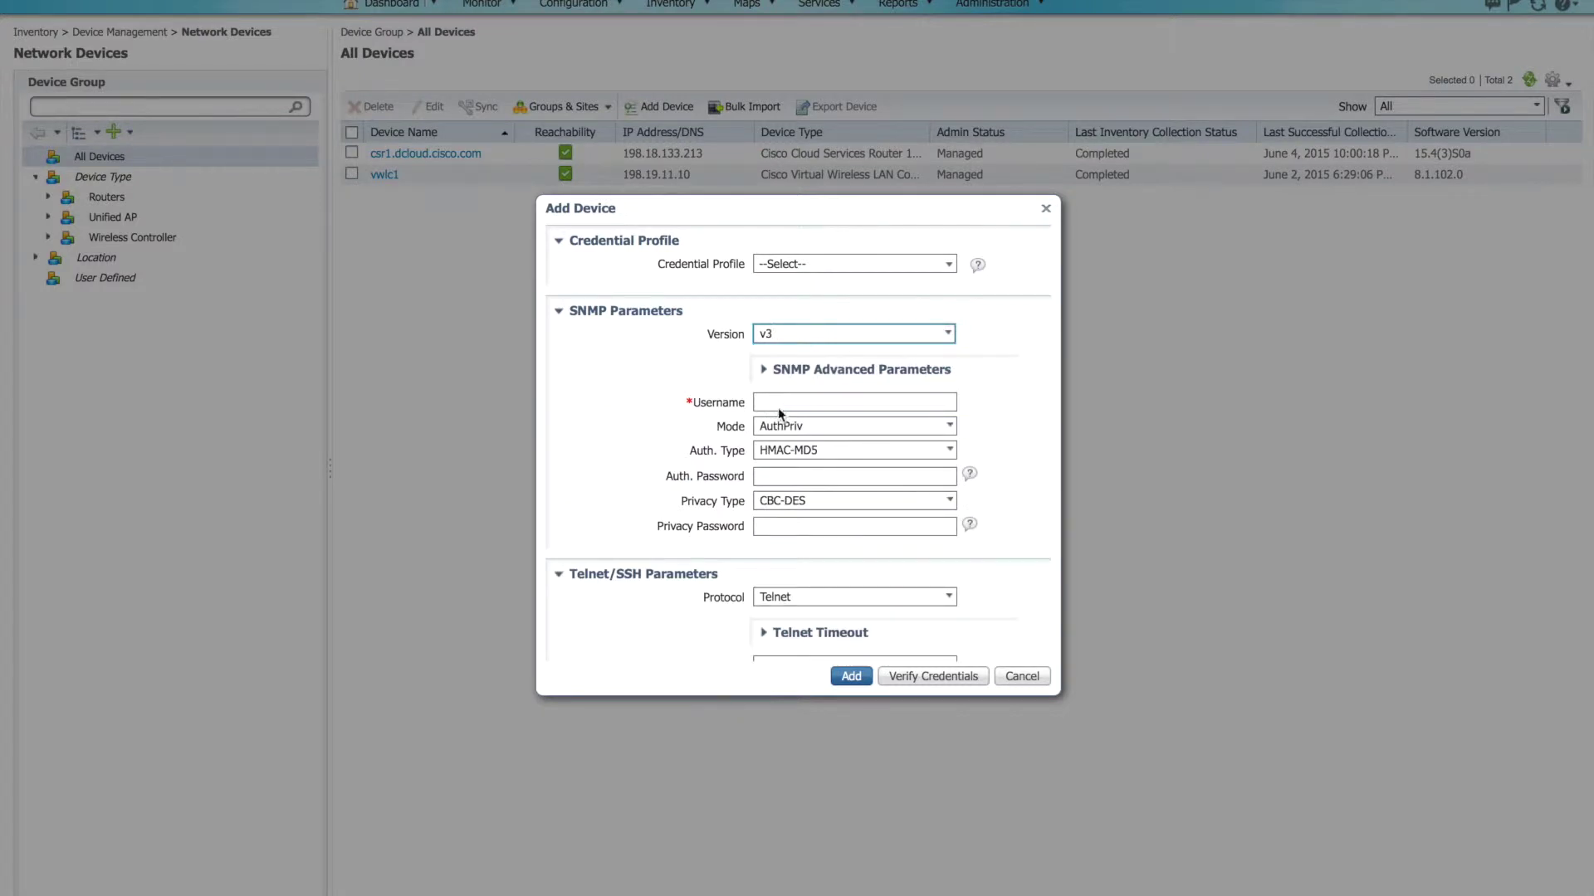
pyautogui.click(786, 403)
pyautogui.write('optimu')
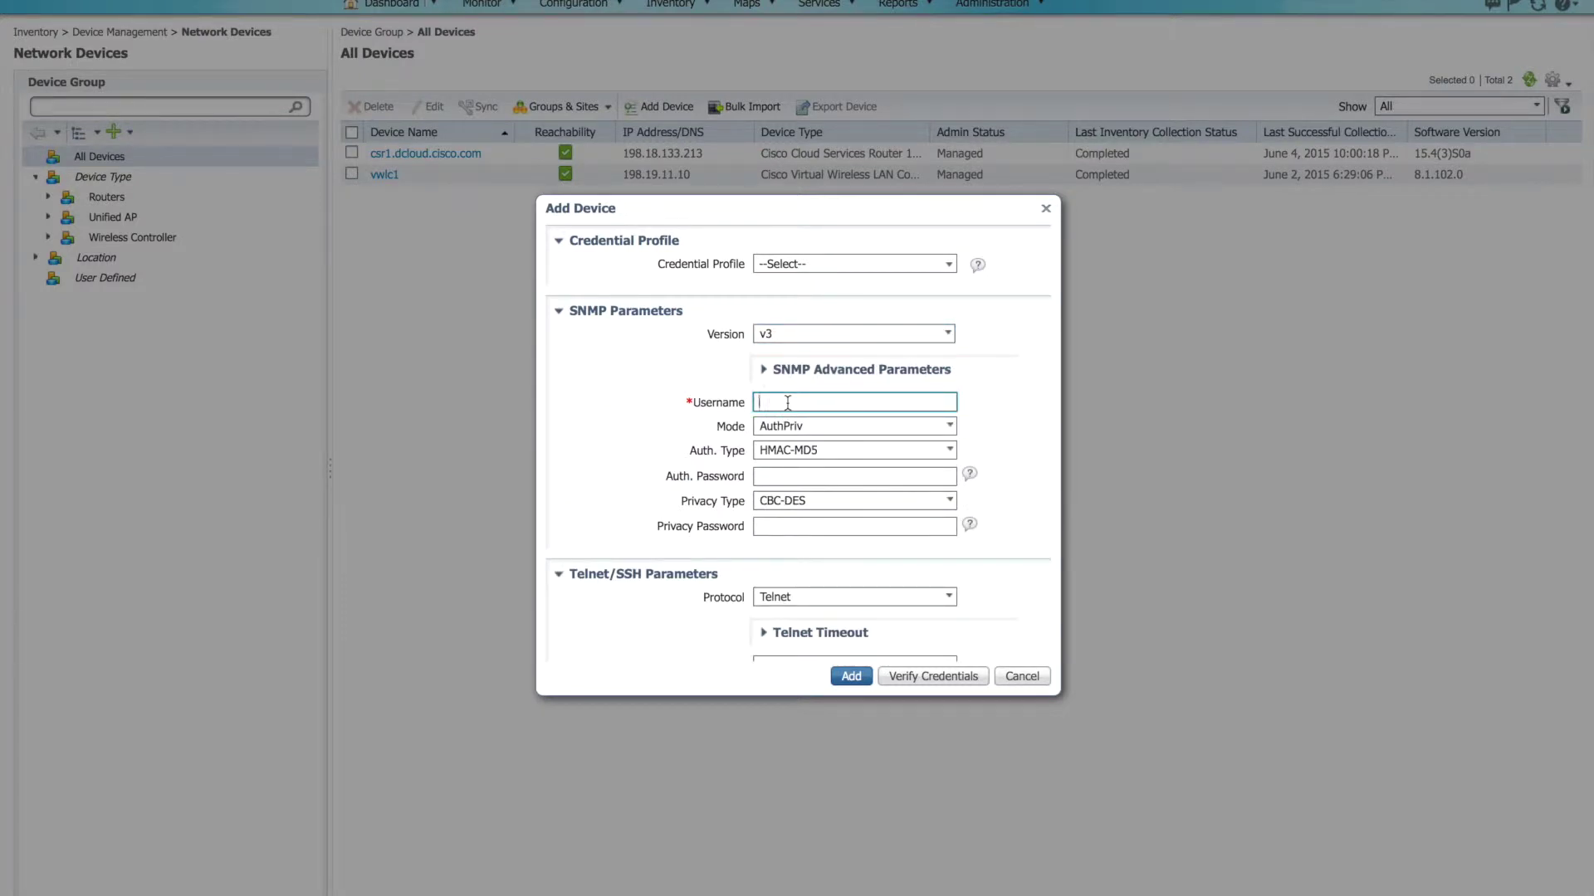
pyautogui.write('s')
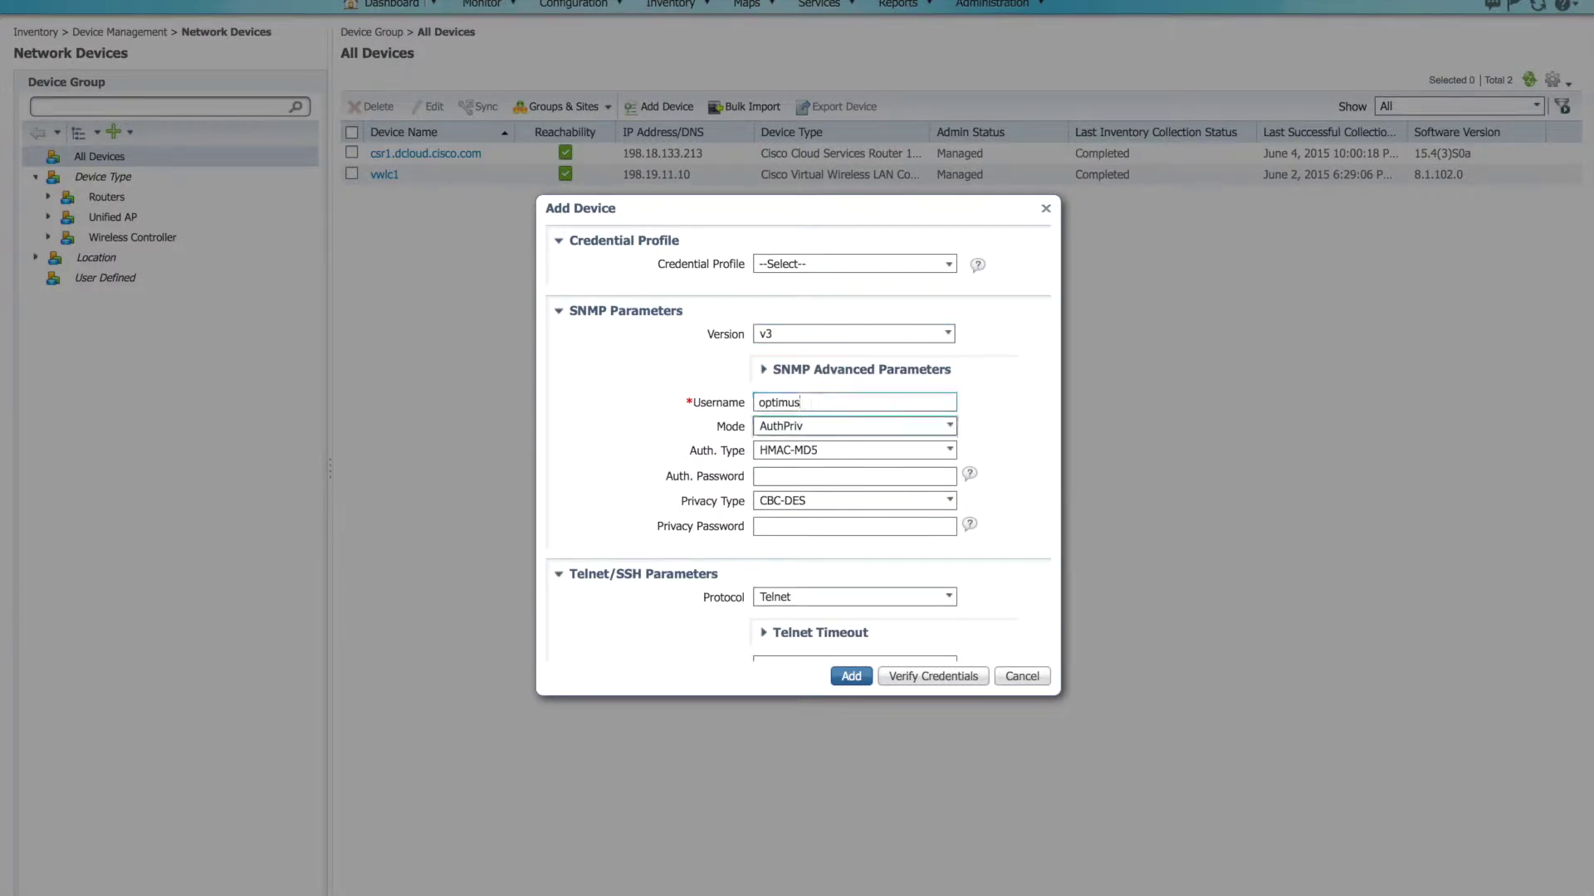
pyautogui.click(803, 452)
pyautogui.click(781, 510)
pyautogui.click(790, 480)
pyautogui.write('****')
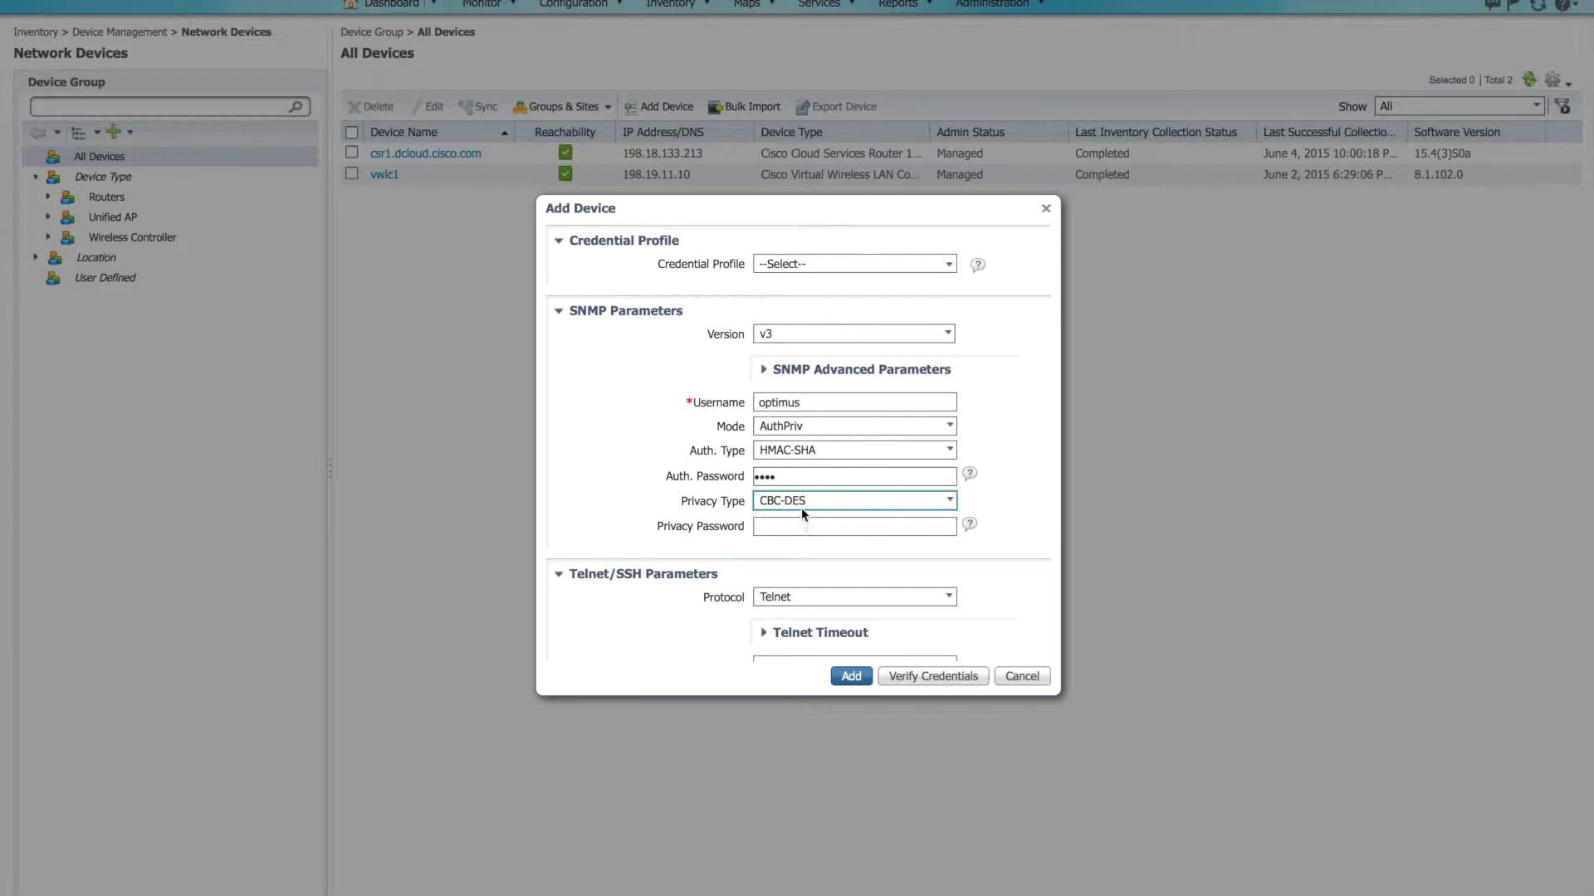
# Step: Choose CFB-AES-128 privacy type and enter the privacy password
pyautogui.click(799, 502)
pyautogui.click(785, 560)
pyautogui.click(785, 528)
pyautogui.write('****')
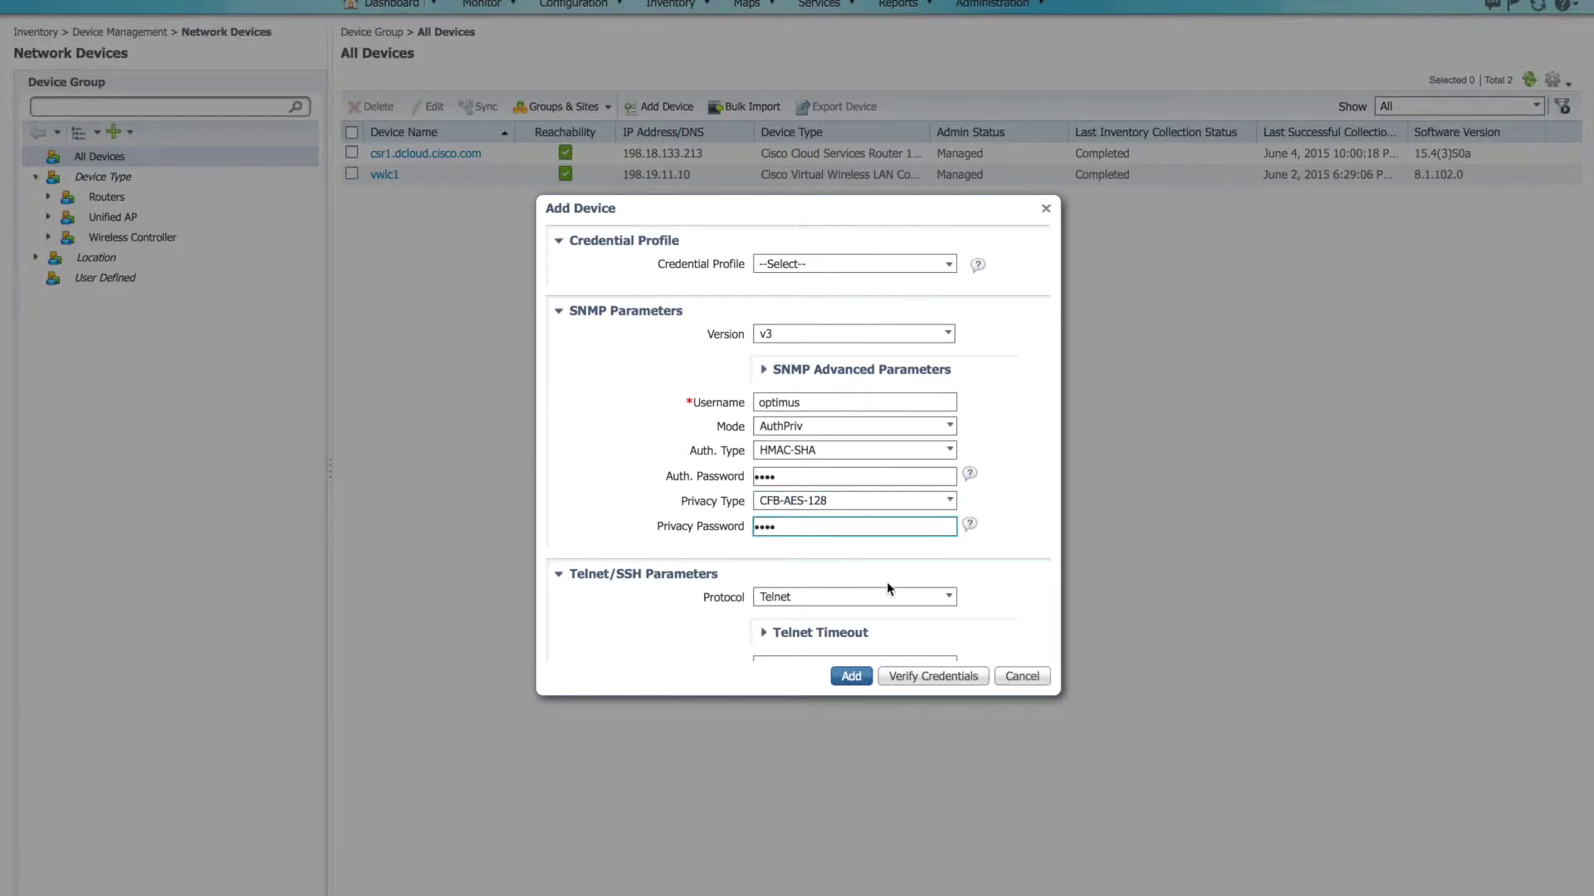
pyautogui.click(893, 575)
pyautogui.scroll(-1, 893, 574)
pyautogui.scroll(-3, 893, 574)
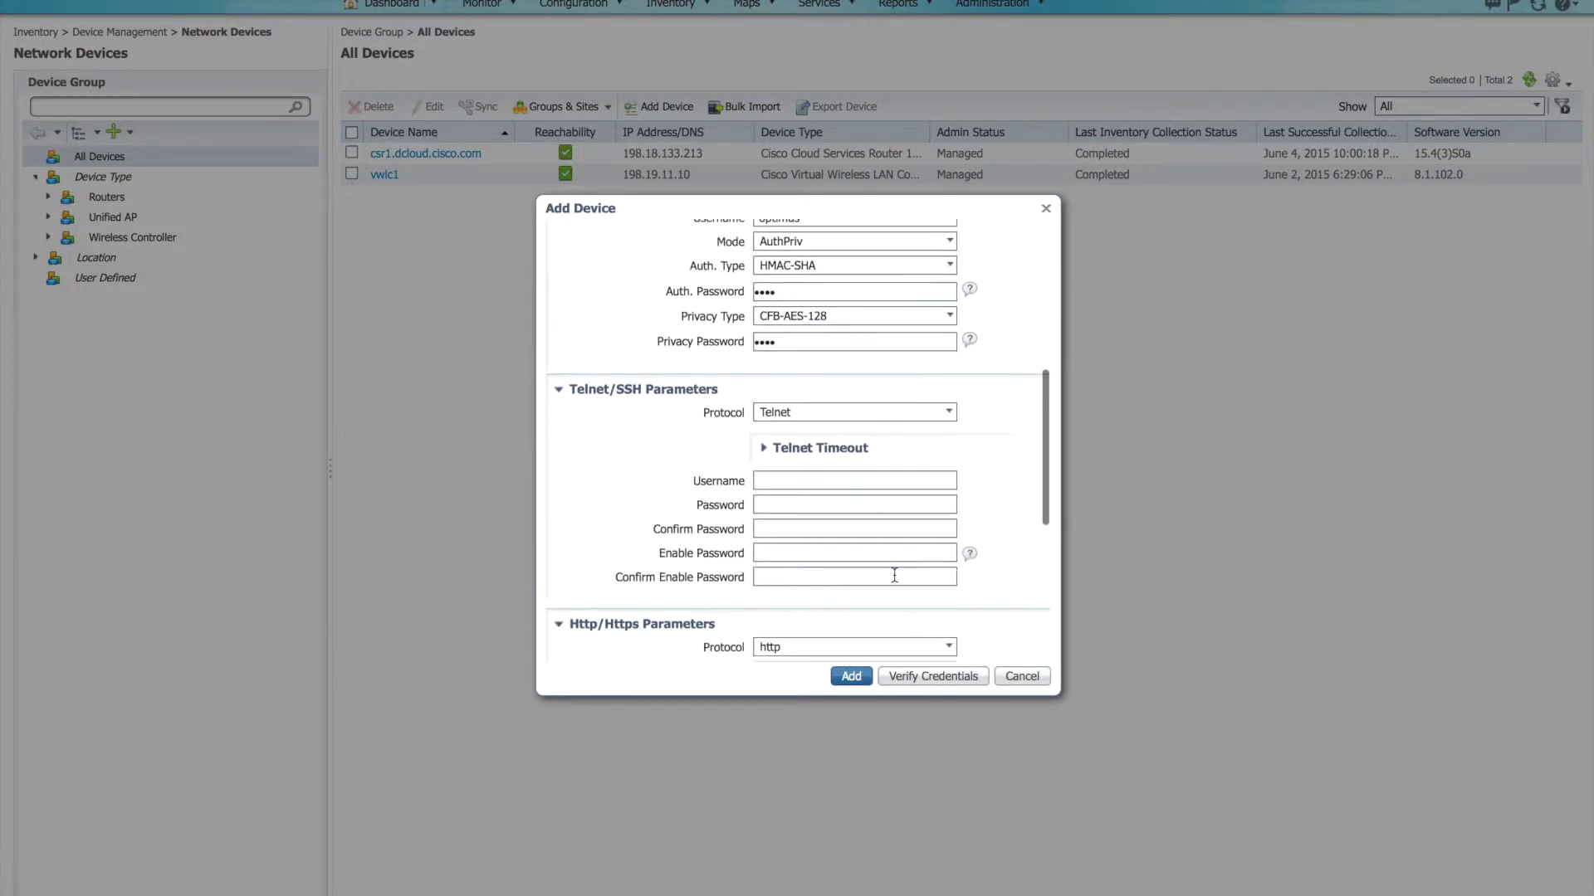
# Step: Use SSH2 for CLI with username admin, a confirmed password and a confirmed enable password
pyautogui.click(947, 355)
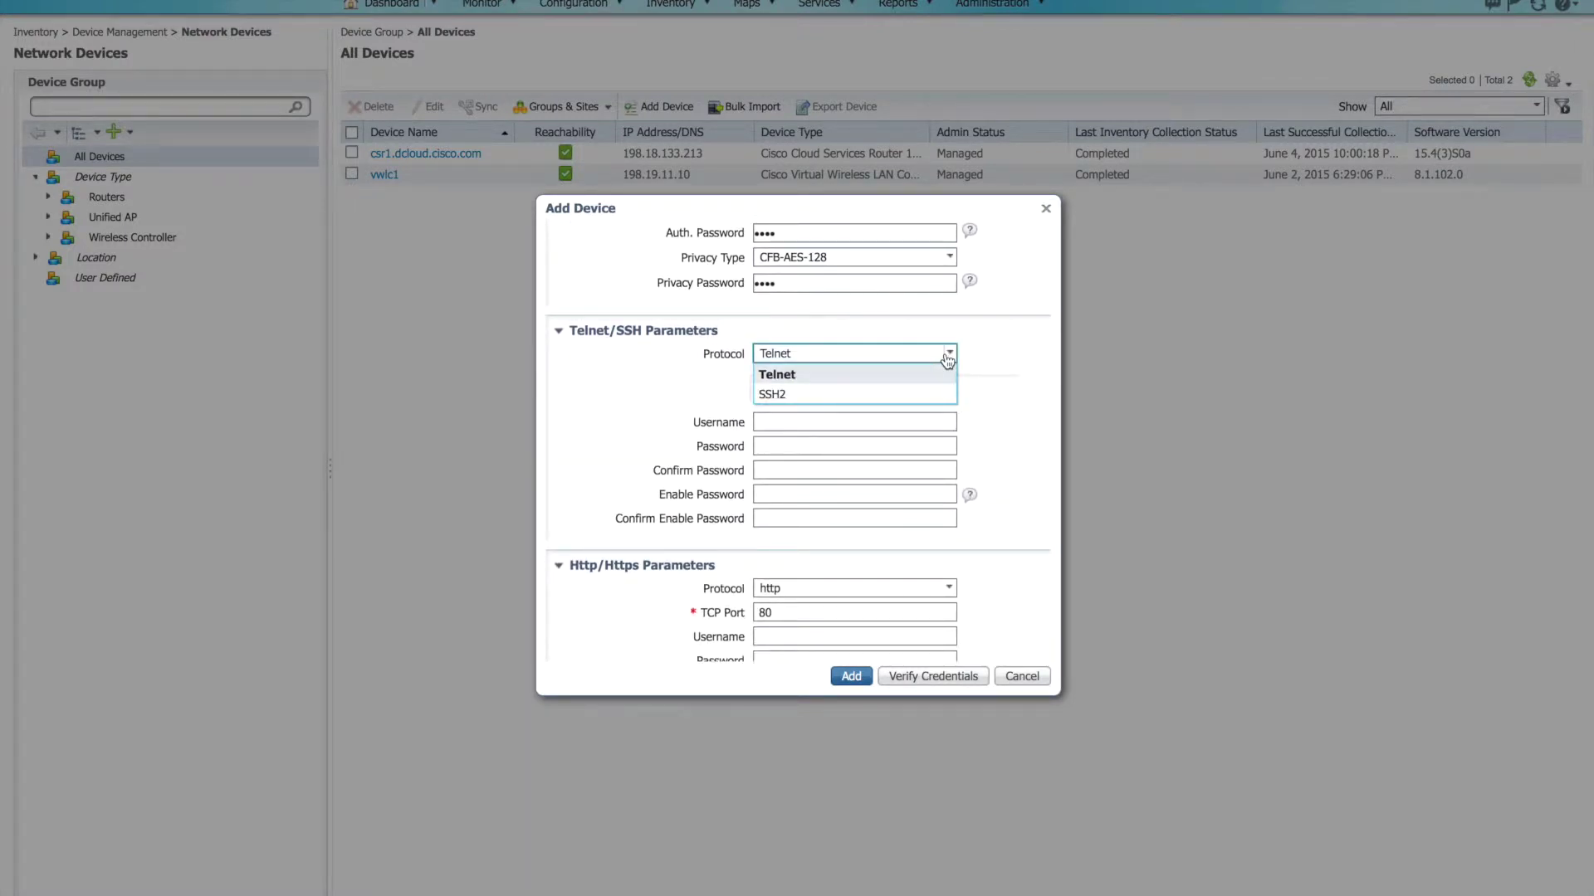
pyautogui.click(911, 395)
pyautogui.click(816, 421)
pyautogui.write('admin')
pyautogui.press('Tab')
pyautogui.write('••••')
pyautogui.press('Tab')
pyautogui.write('••••')
pyautogui.press('Tab')
pyautogui.write('••••')
pyautogui.press('Tab')
pyautogui.write('••••')
pyautogui.press('Tab')
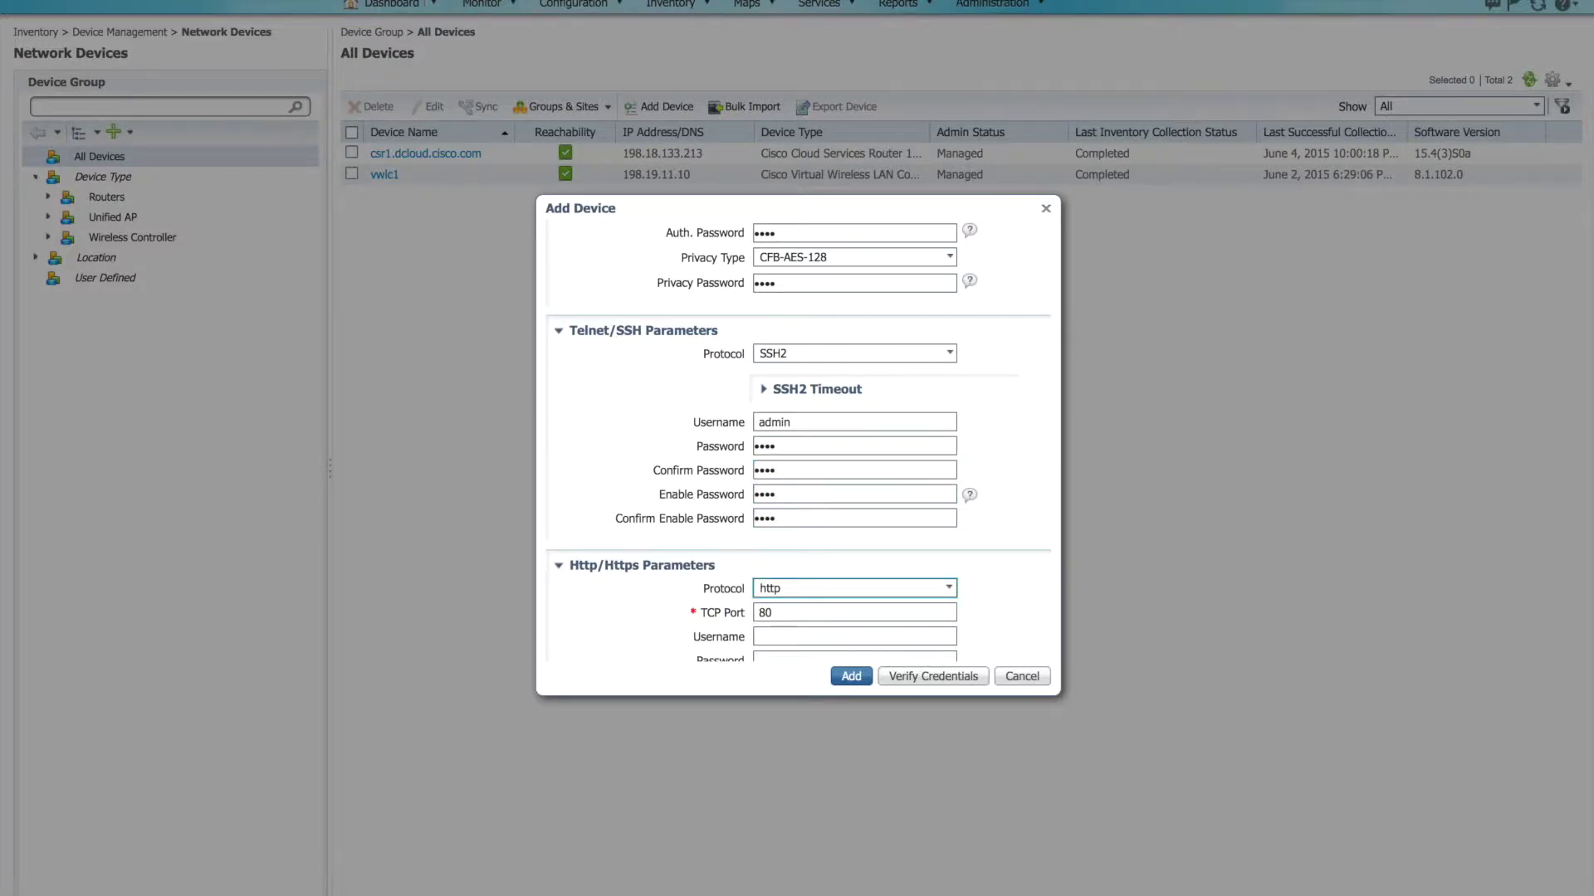
# Step: Add device 10.1.1.1 with these settings
pyautogui.scroll(-2, 1044, 481)
pyautogui.scroll(-5, 1045, 482)
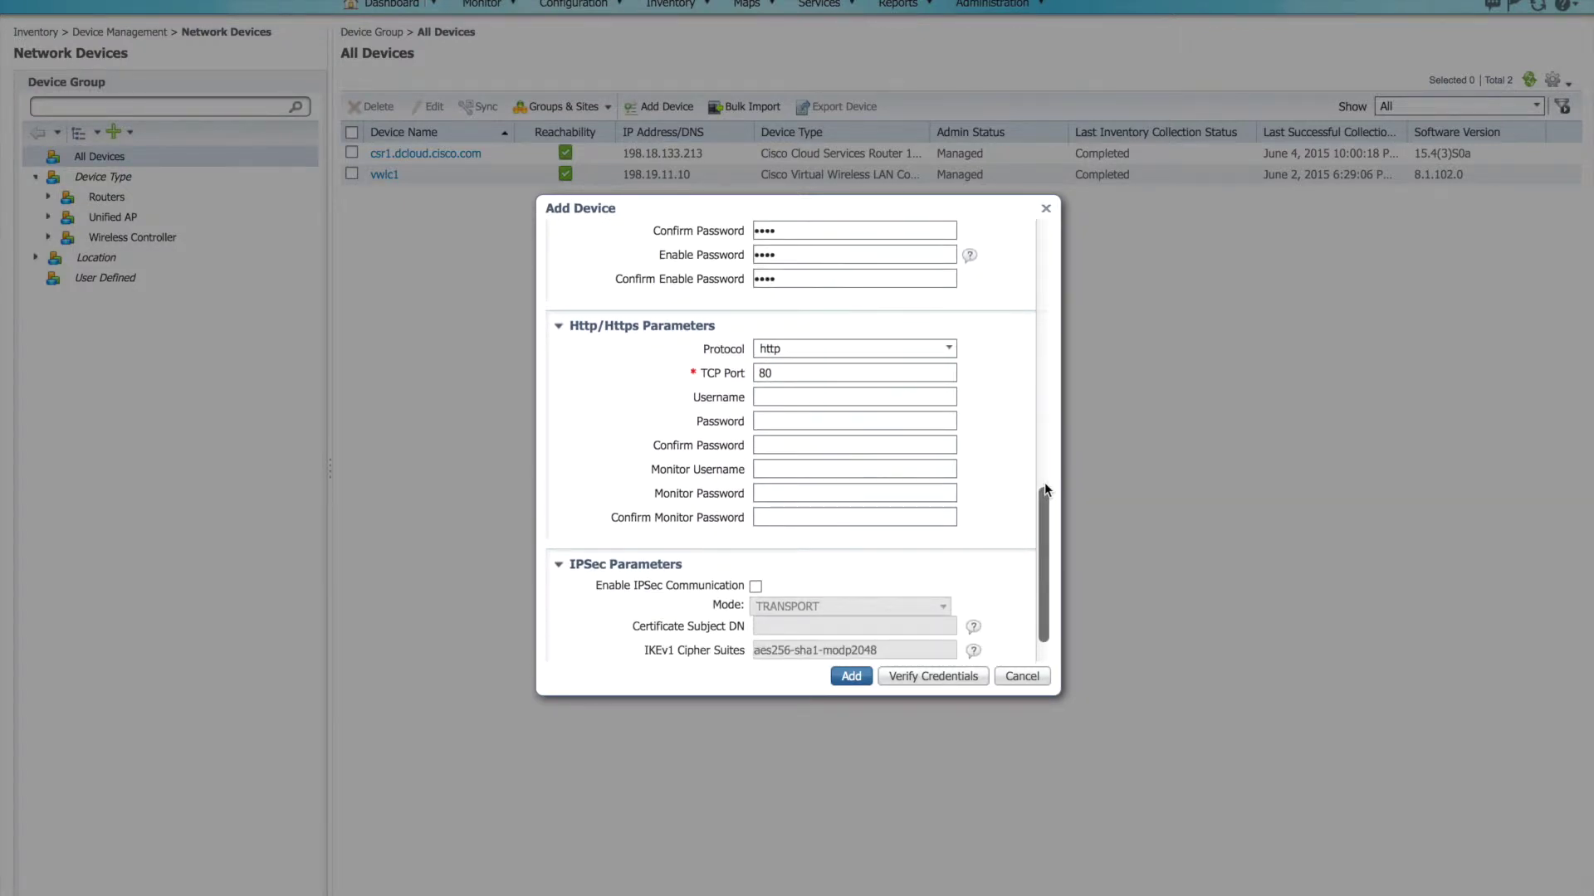
pyautogui.scroll(-1, 979, 369)
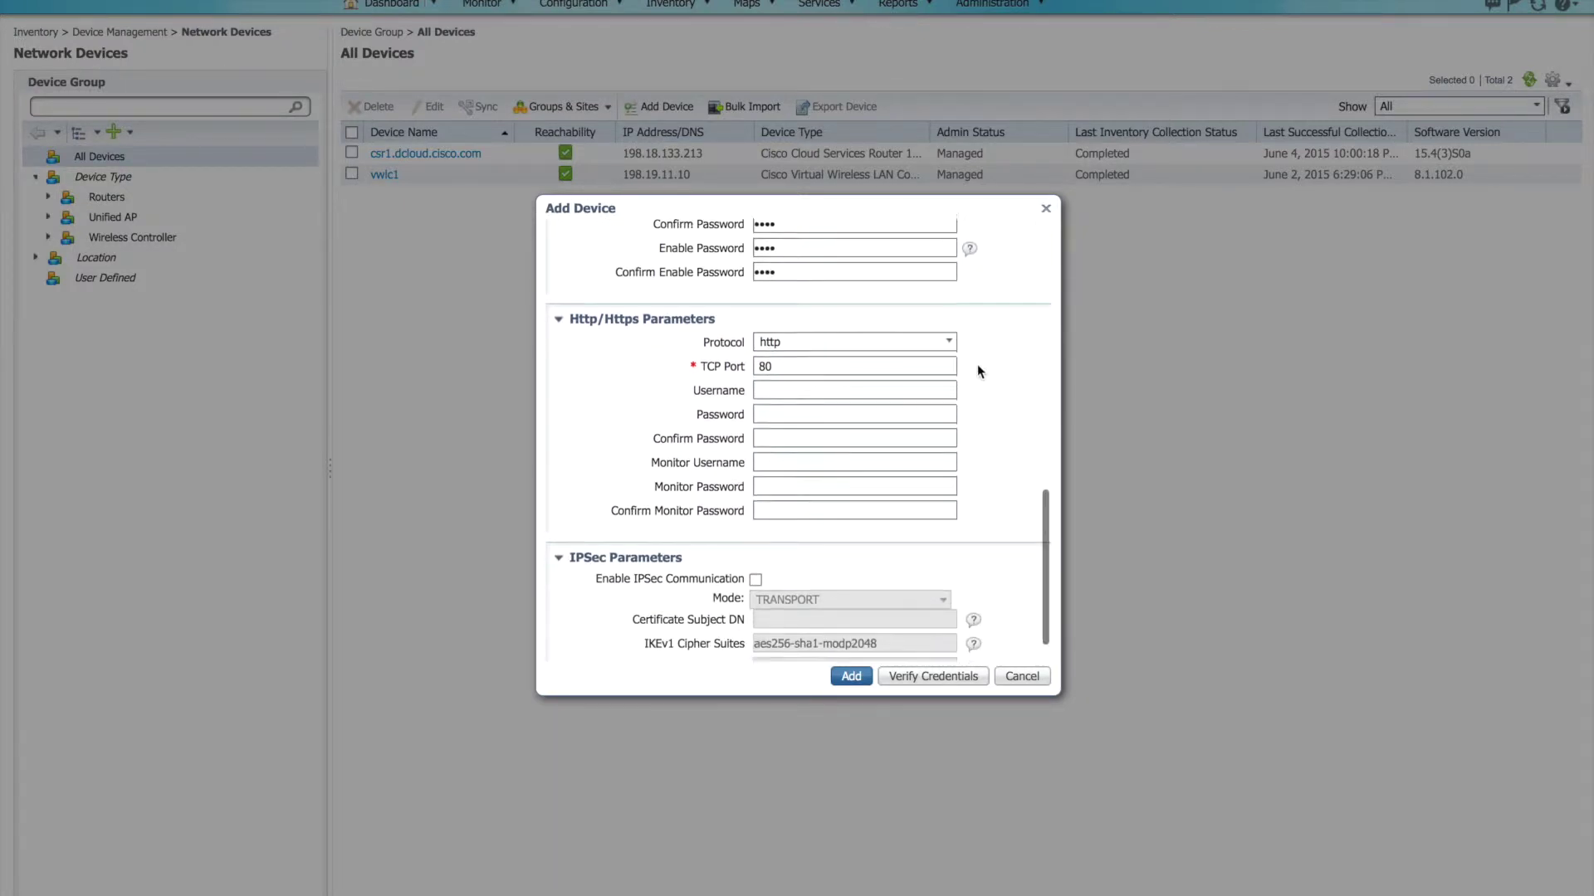
pyautogui.scroll(-1, 978, 371)
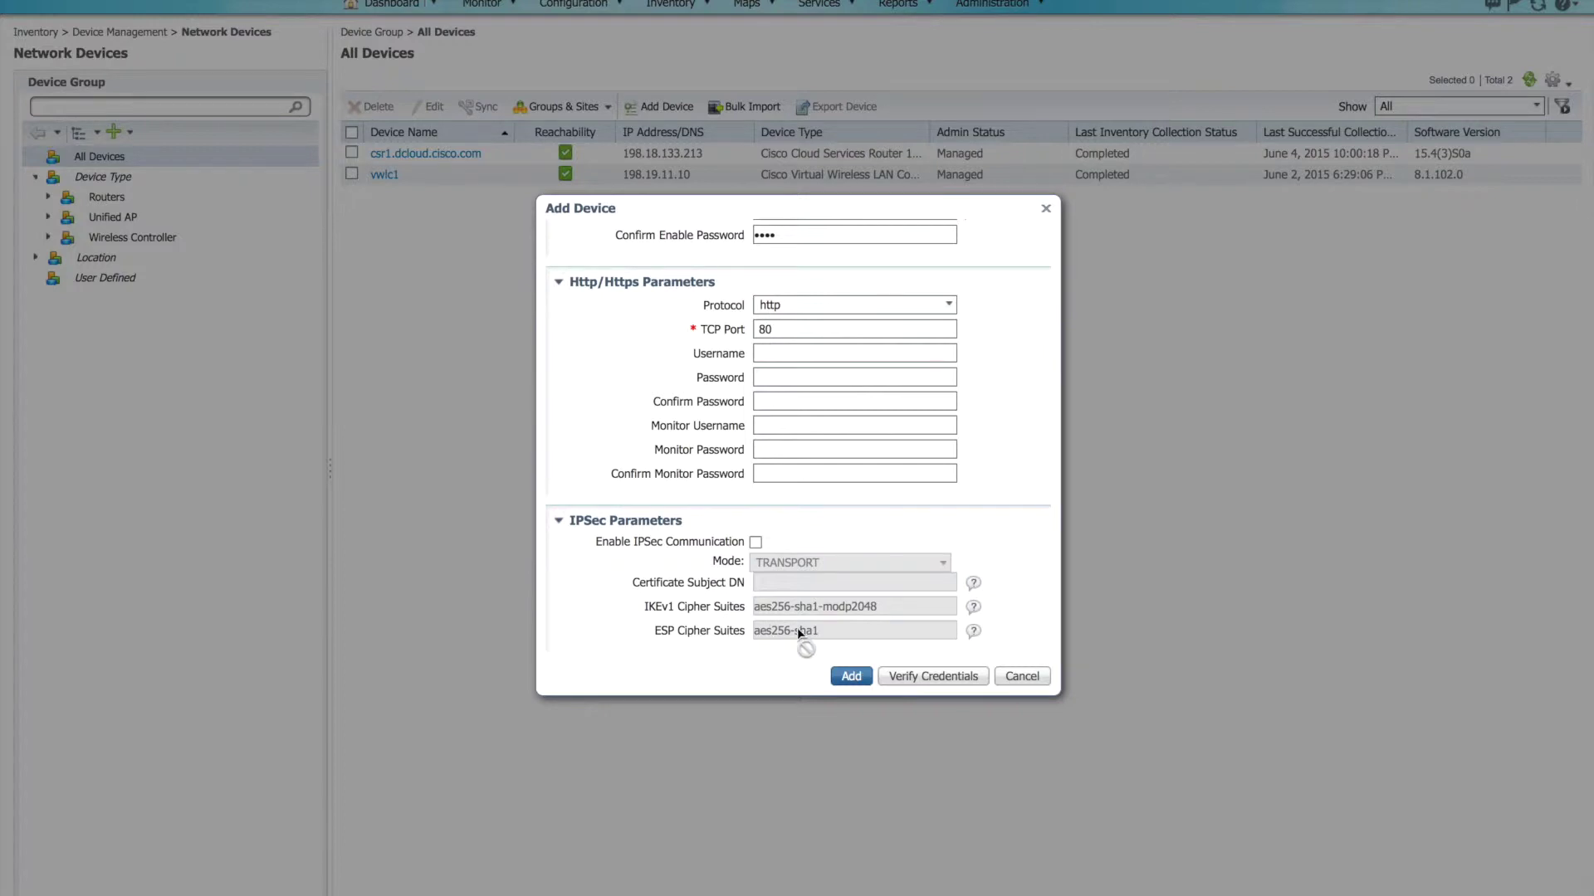
pyautogui.click(850, 676)
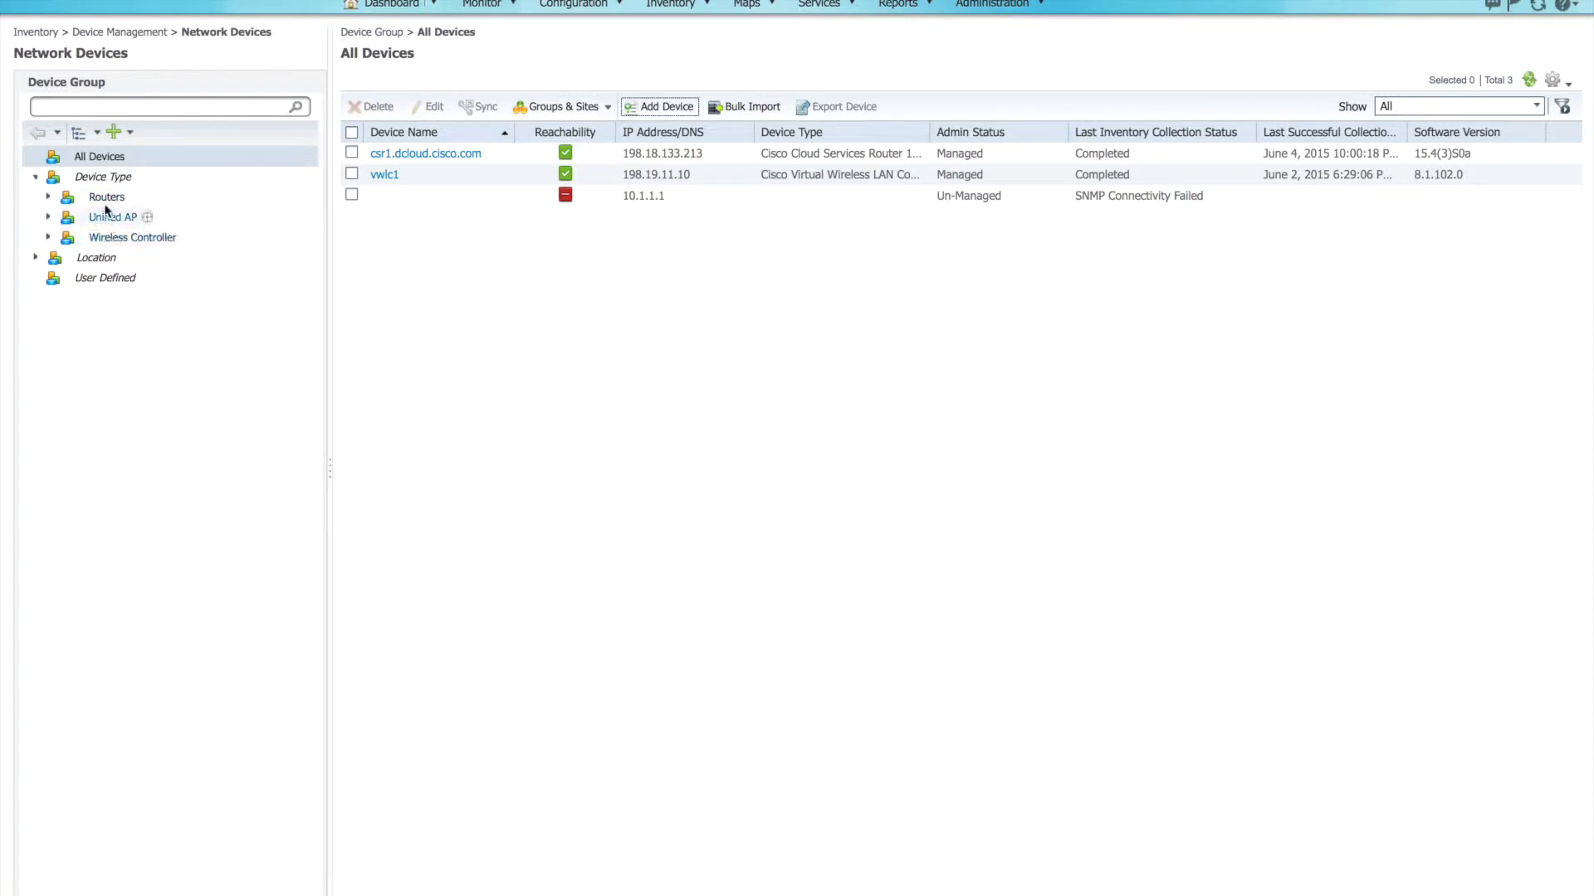
# Step: After checking the new 10.1.1.1 row, select the Routers device-type group
pyautogui.click(50, 197)
# Step: Expand Routers, Wireless Controller and All Locations, viewing CSR 1000V Series, then dCloud Branch's devices
pyautogui.click(48, 196)
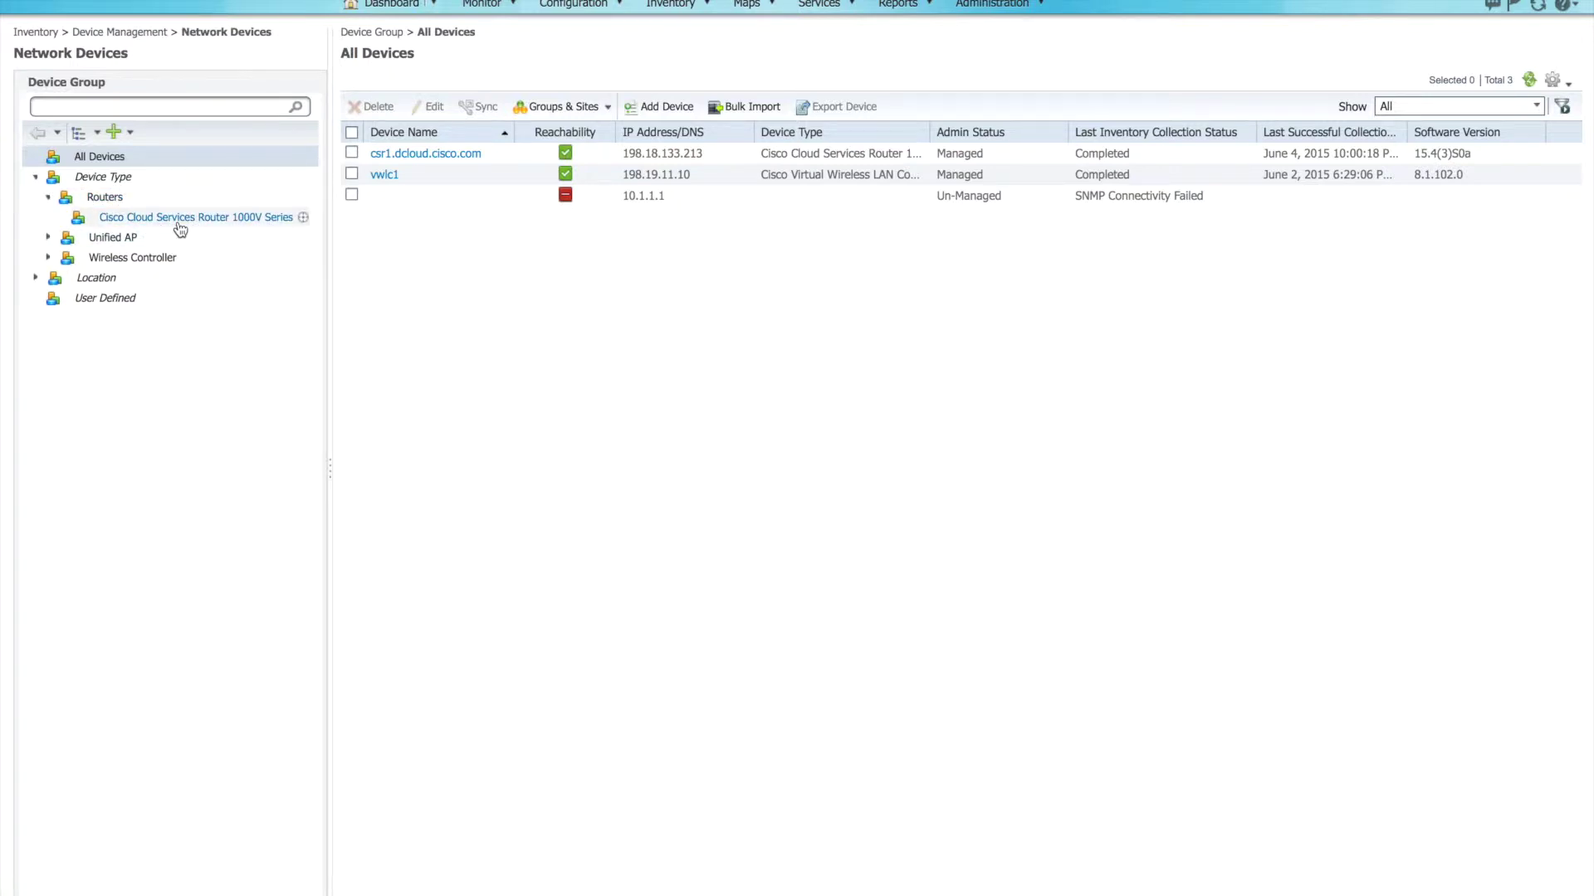
pyautogui.click(178, 223)
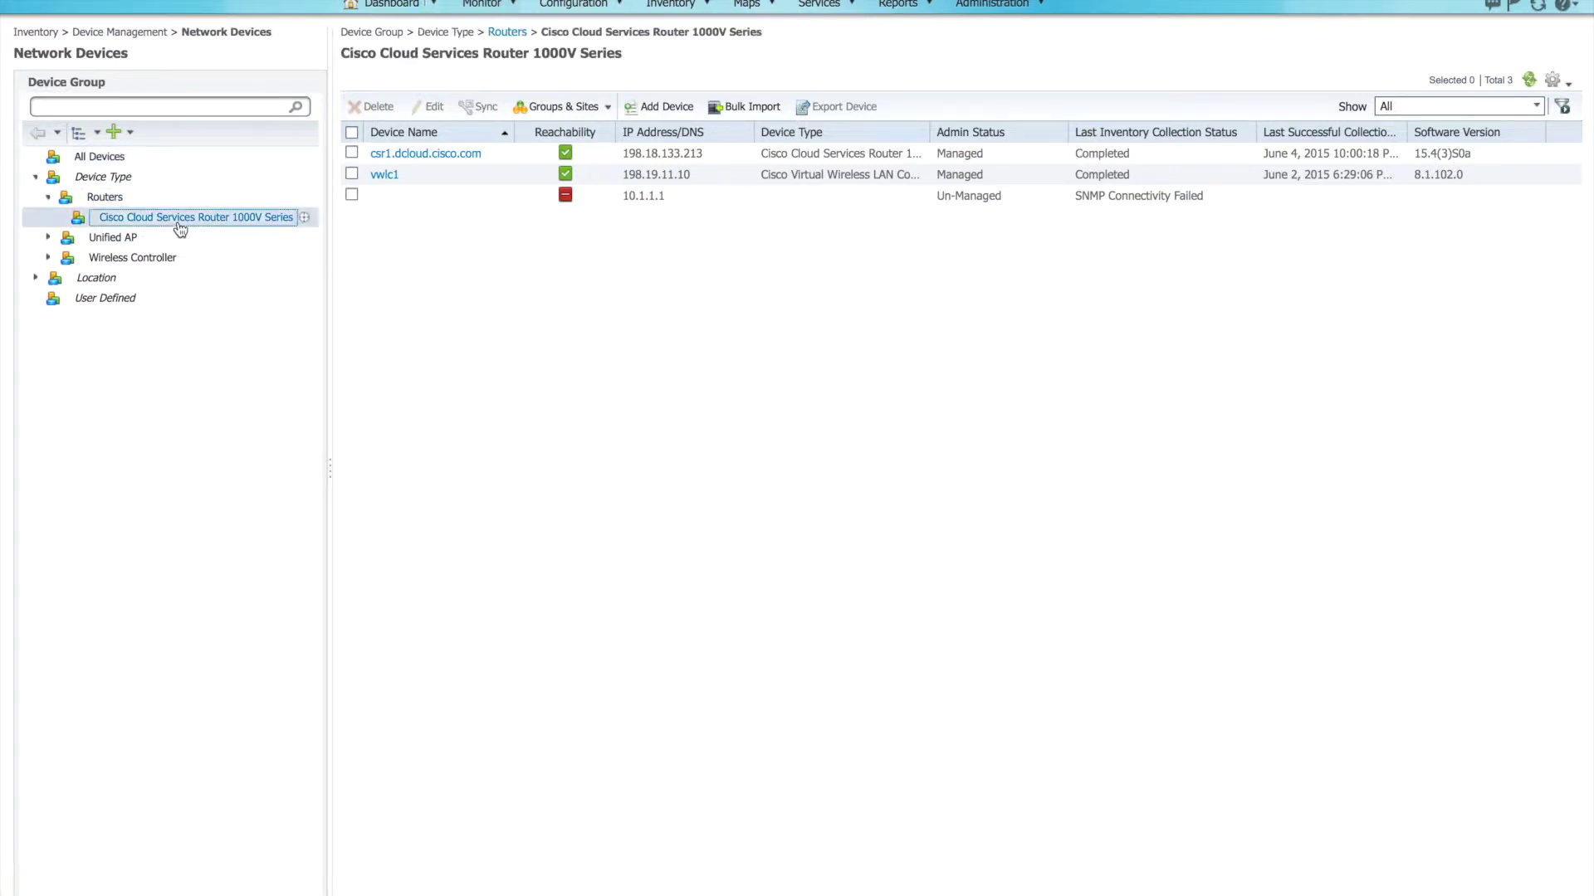
pyautogui.click(48, 258)
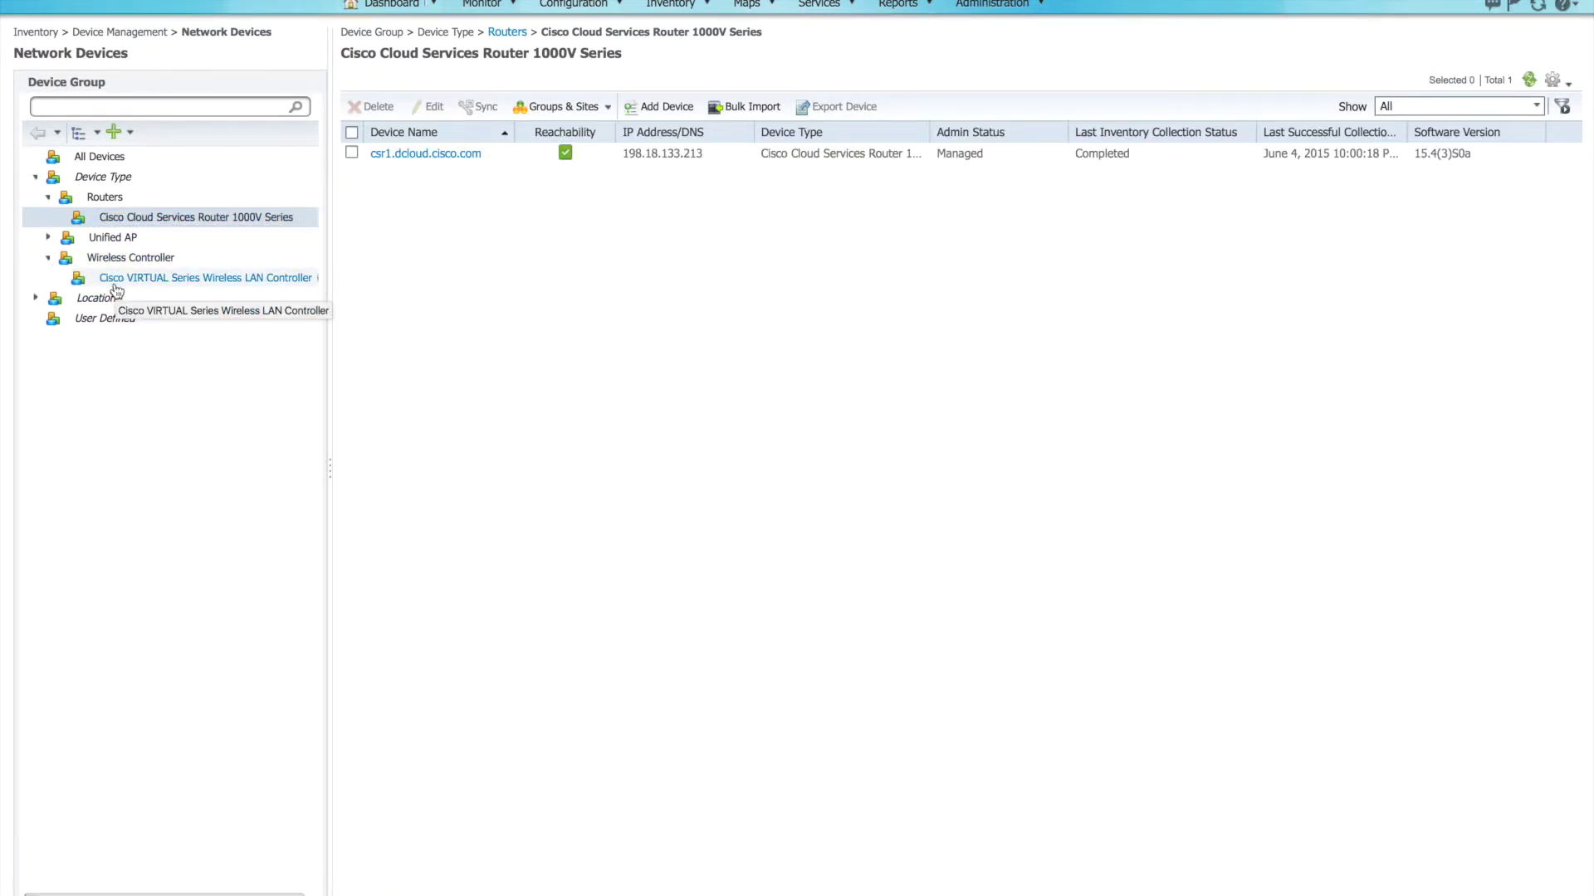
pyautogui.click(36, 300)
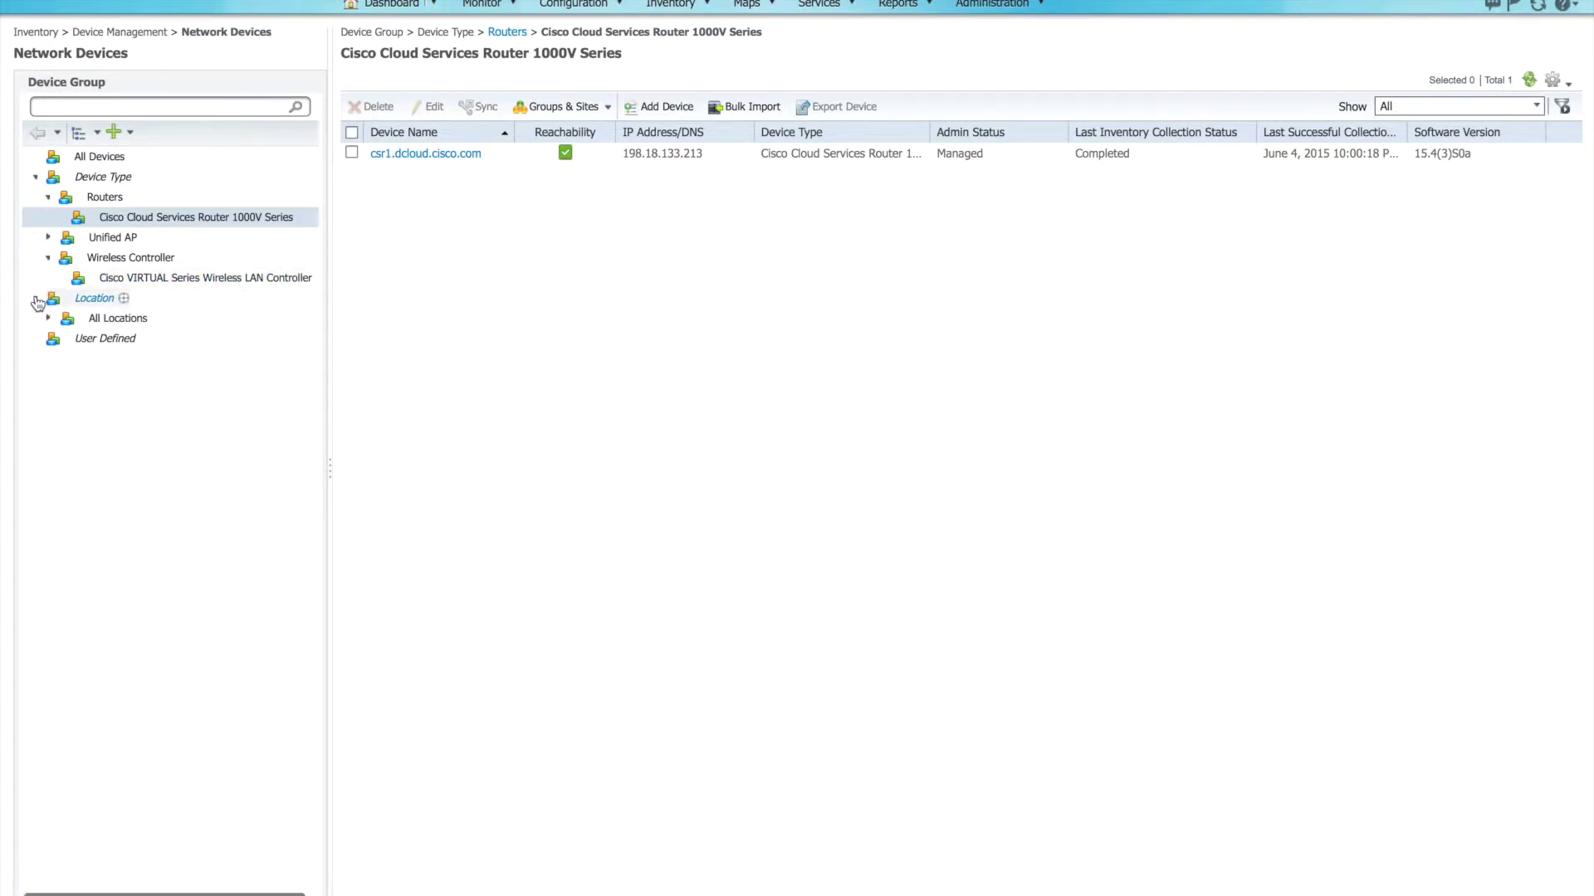
pyautogui.click(51, 321)
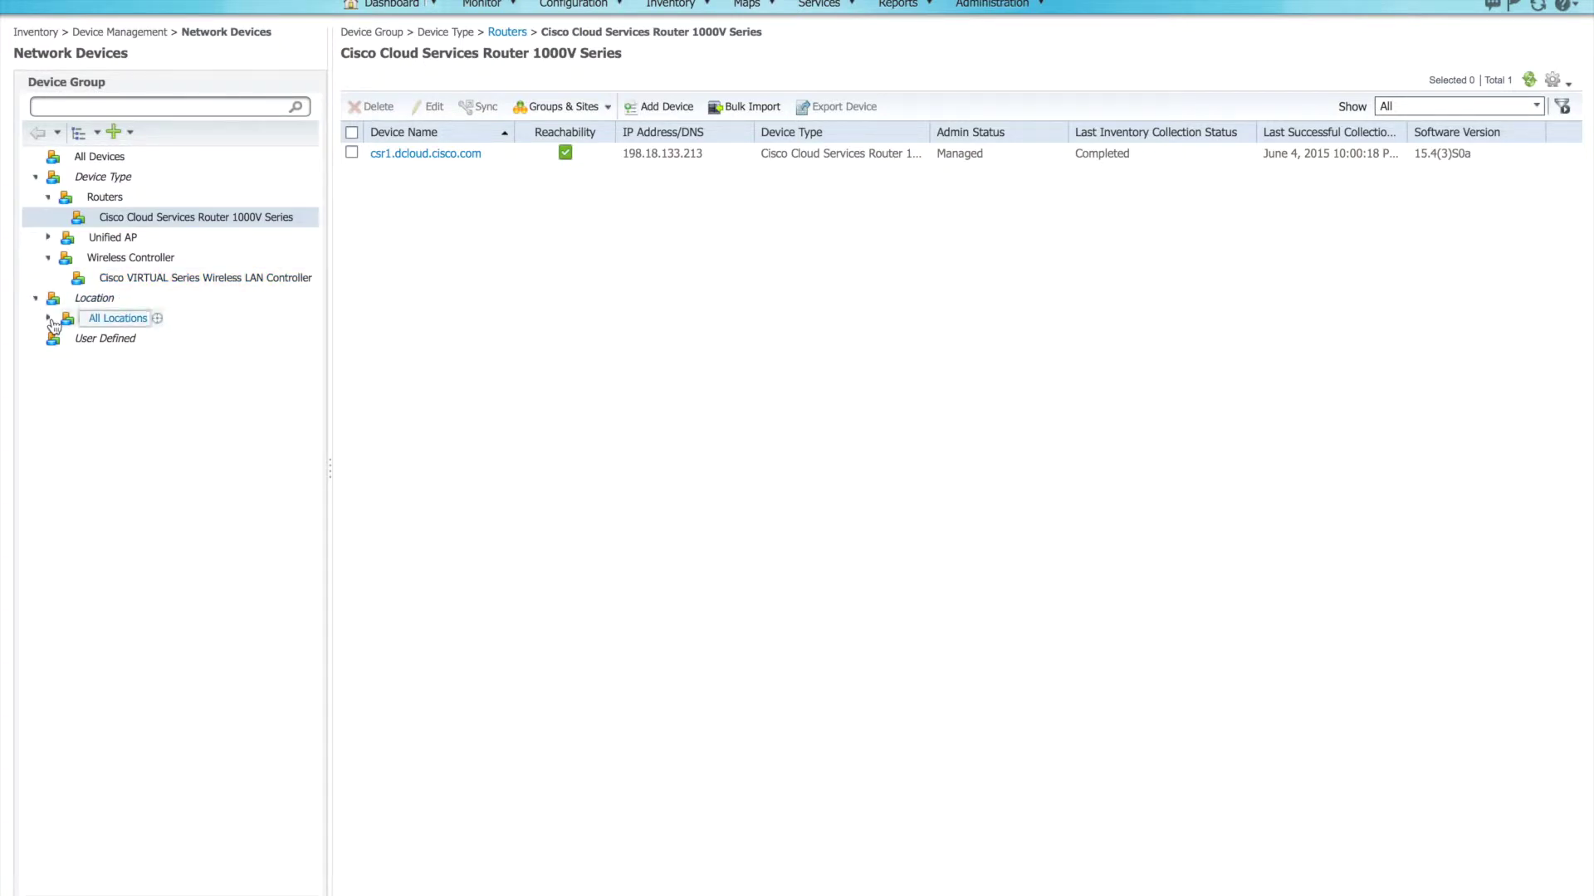
pyautogui.click(49, 322)
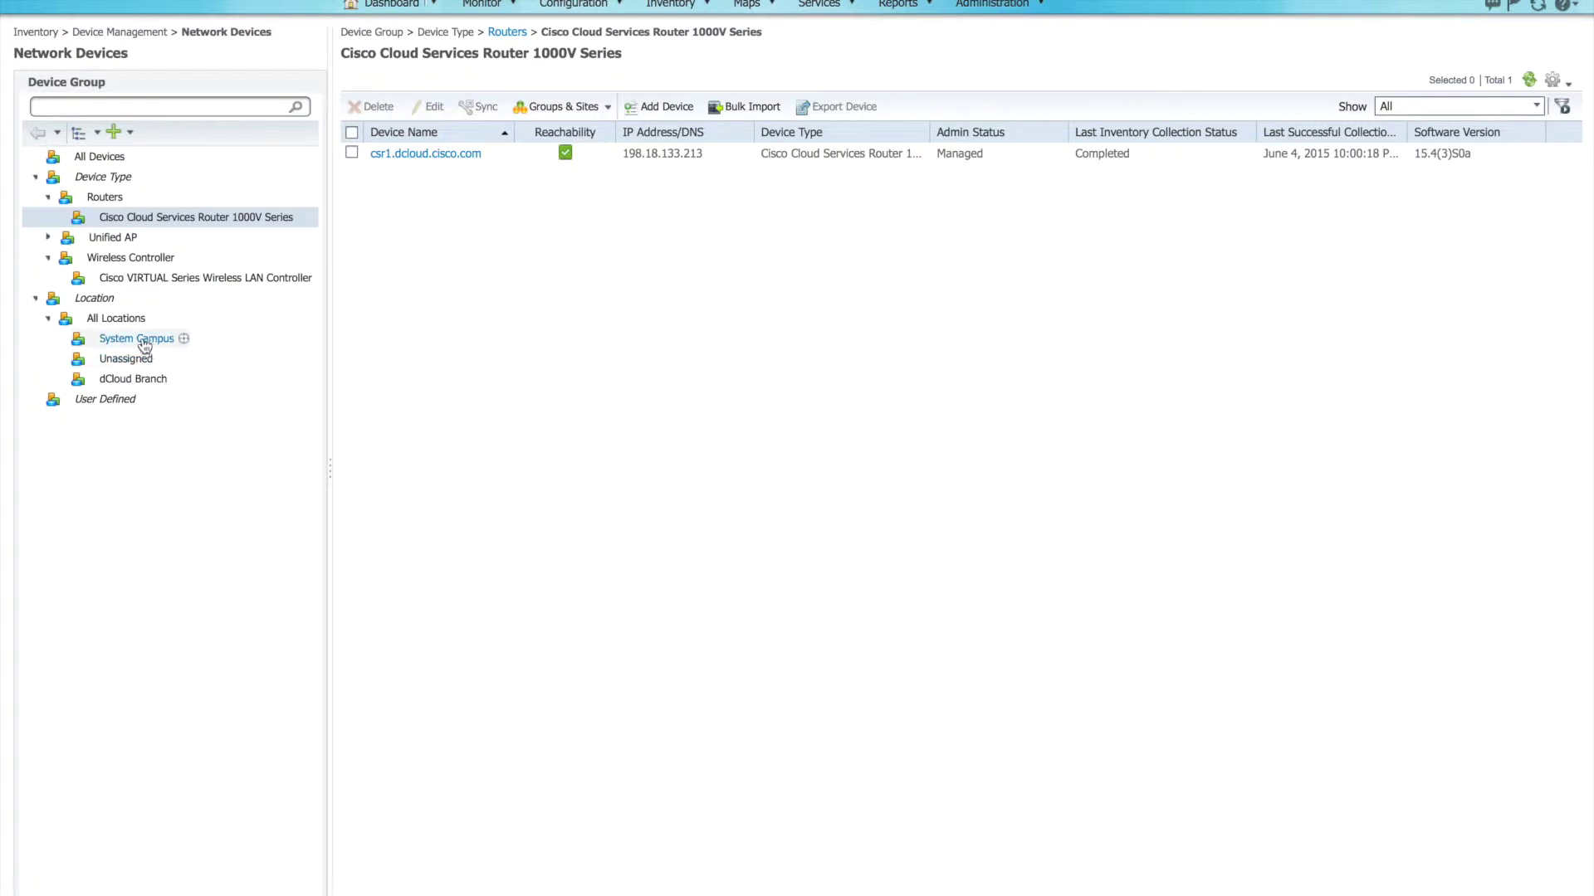
pyautogui.click(134, 384)
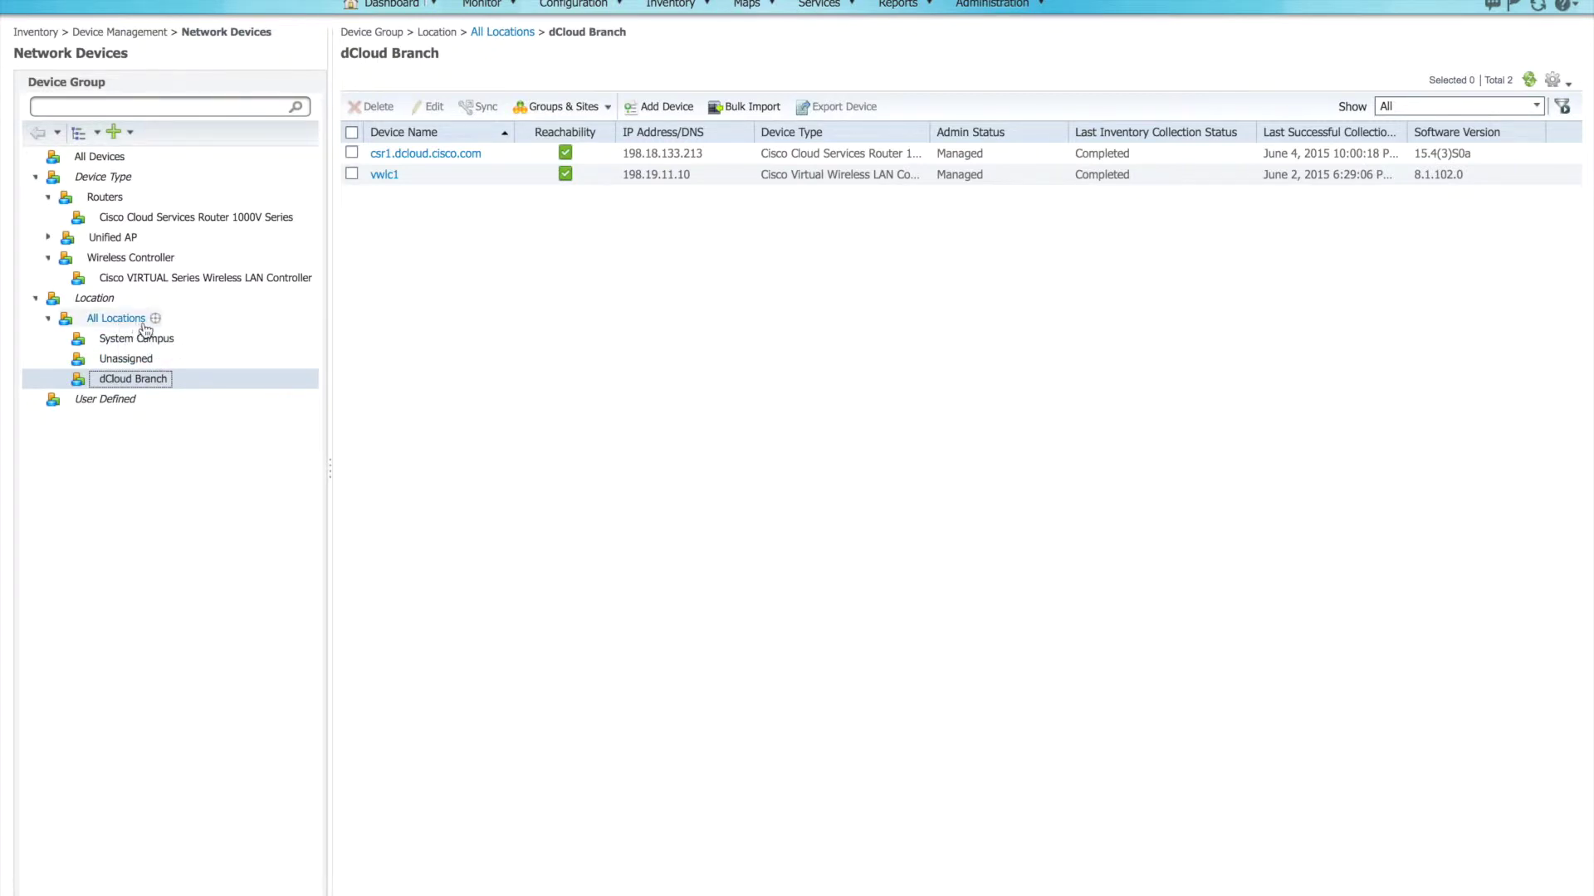
# Step: Start a new location subgroup and name it formation
pyautogui.moveTo(157, 323)
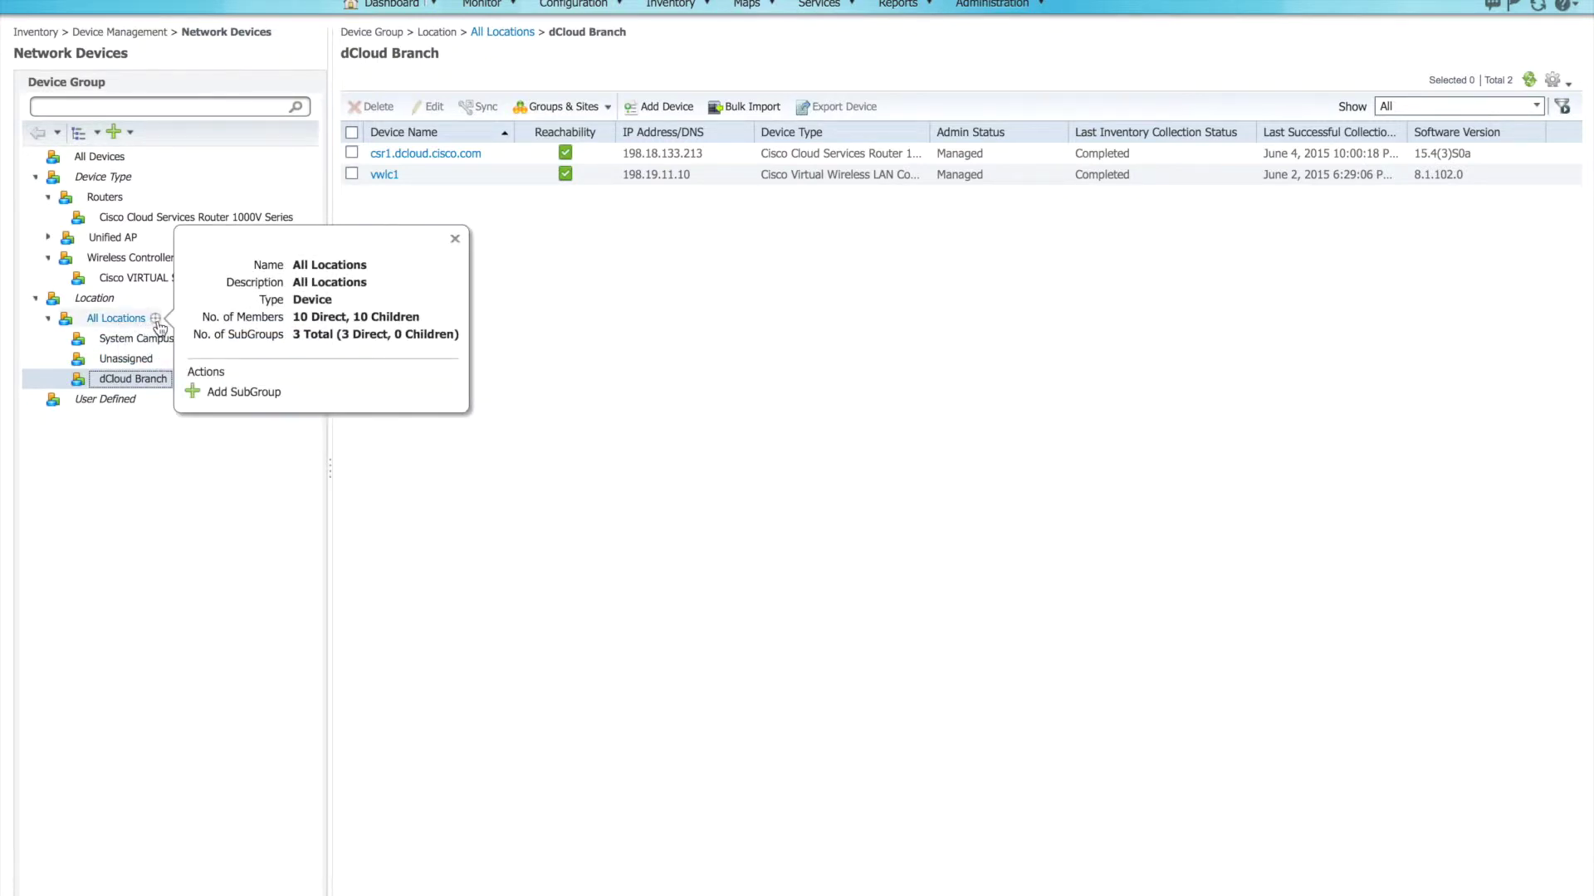
pyautogui.click(236, 396)
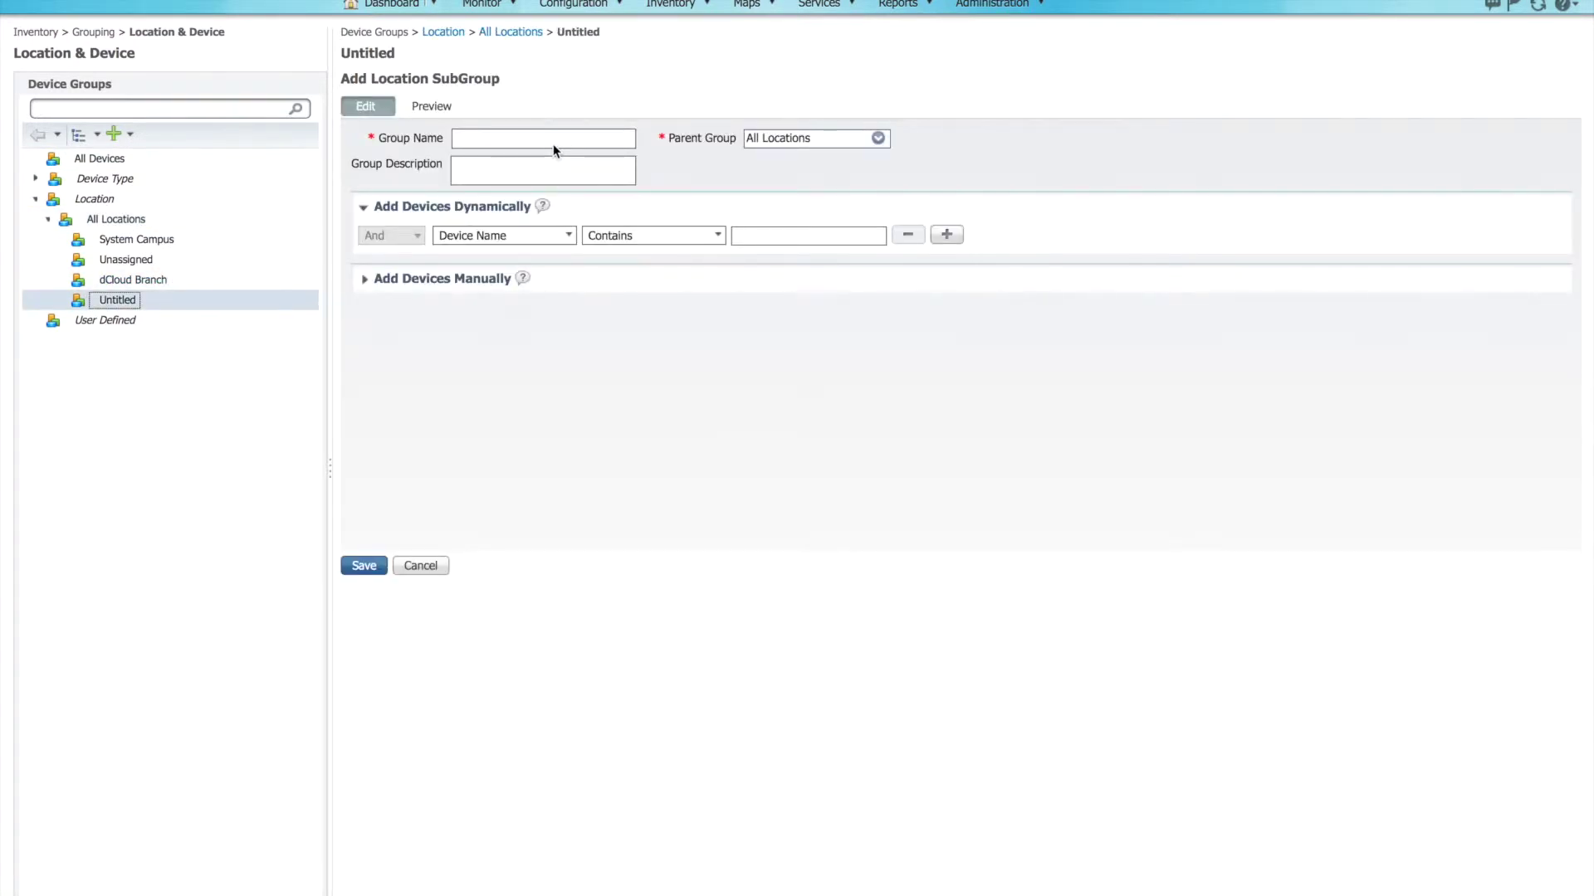
pyautogui.click(548, 140)
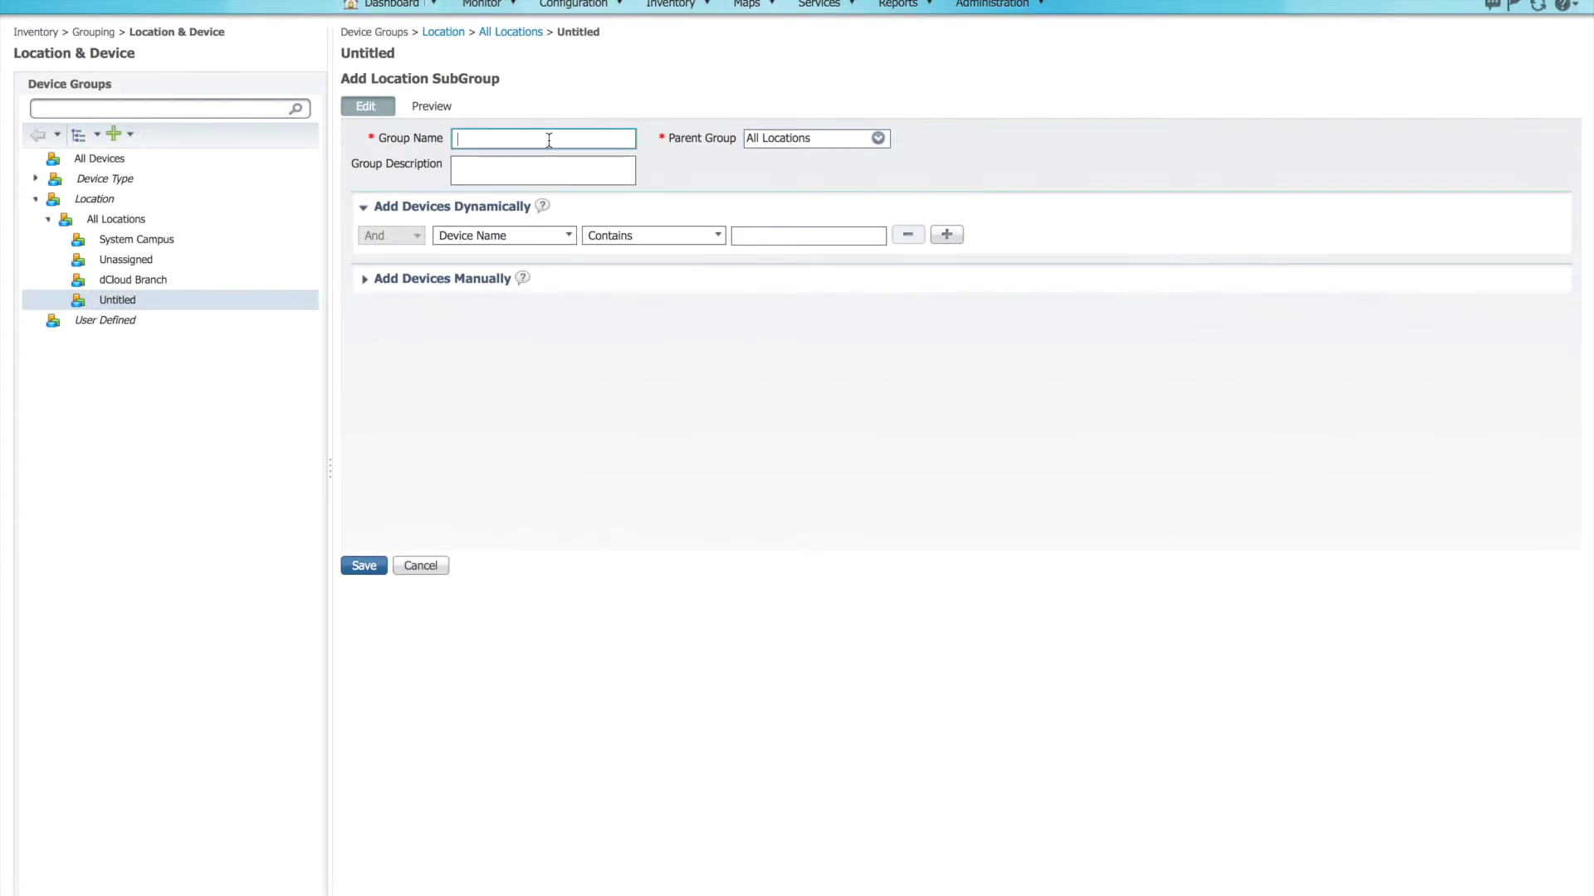
pyautogui.write('formation')
# Step: Set the subgroup's parent group to Location > All Locations > dCloud Branch
pyautogui.click(877, 139)
pyautogui.click(894, 210)
pyautogui.click(907, 233)
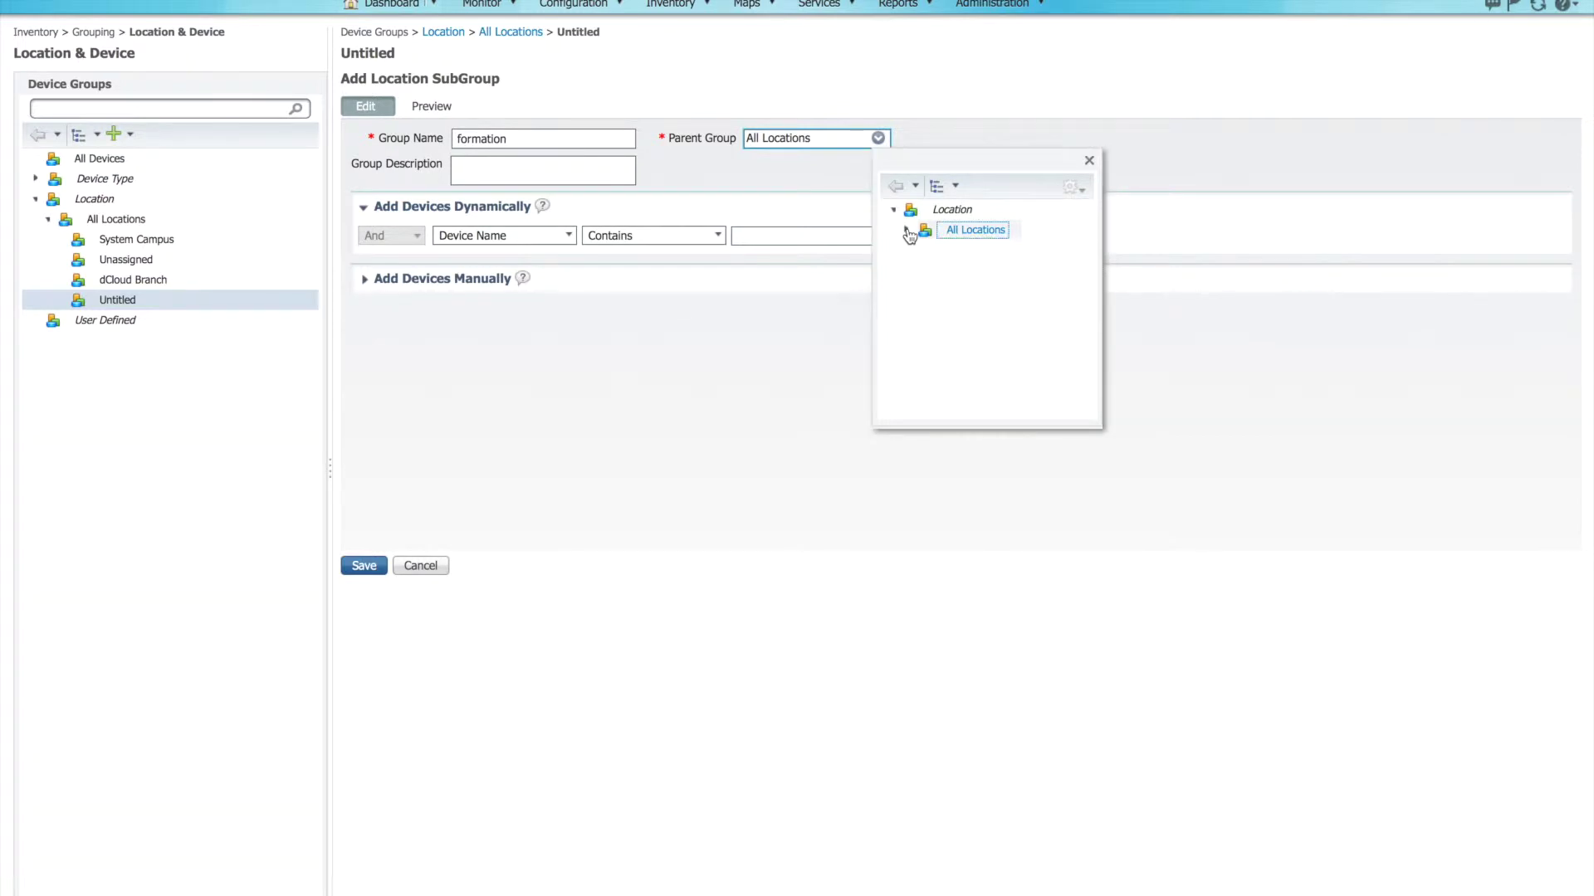
pyautogui.click(907, 233)
pyautogui.click(964, 277)
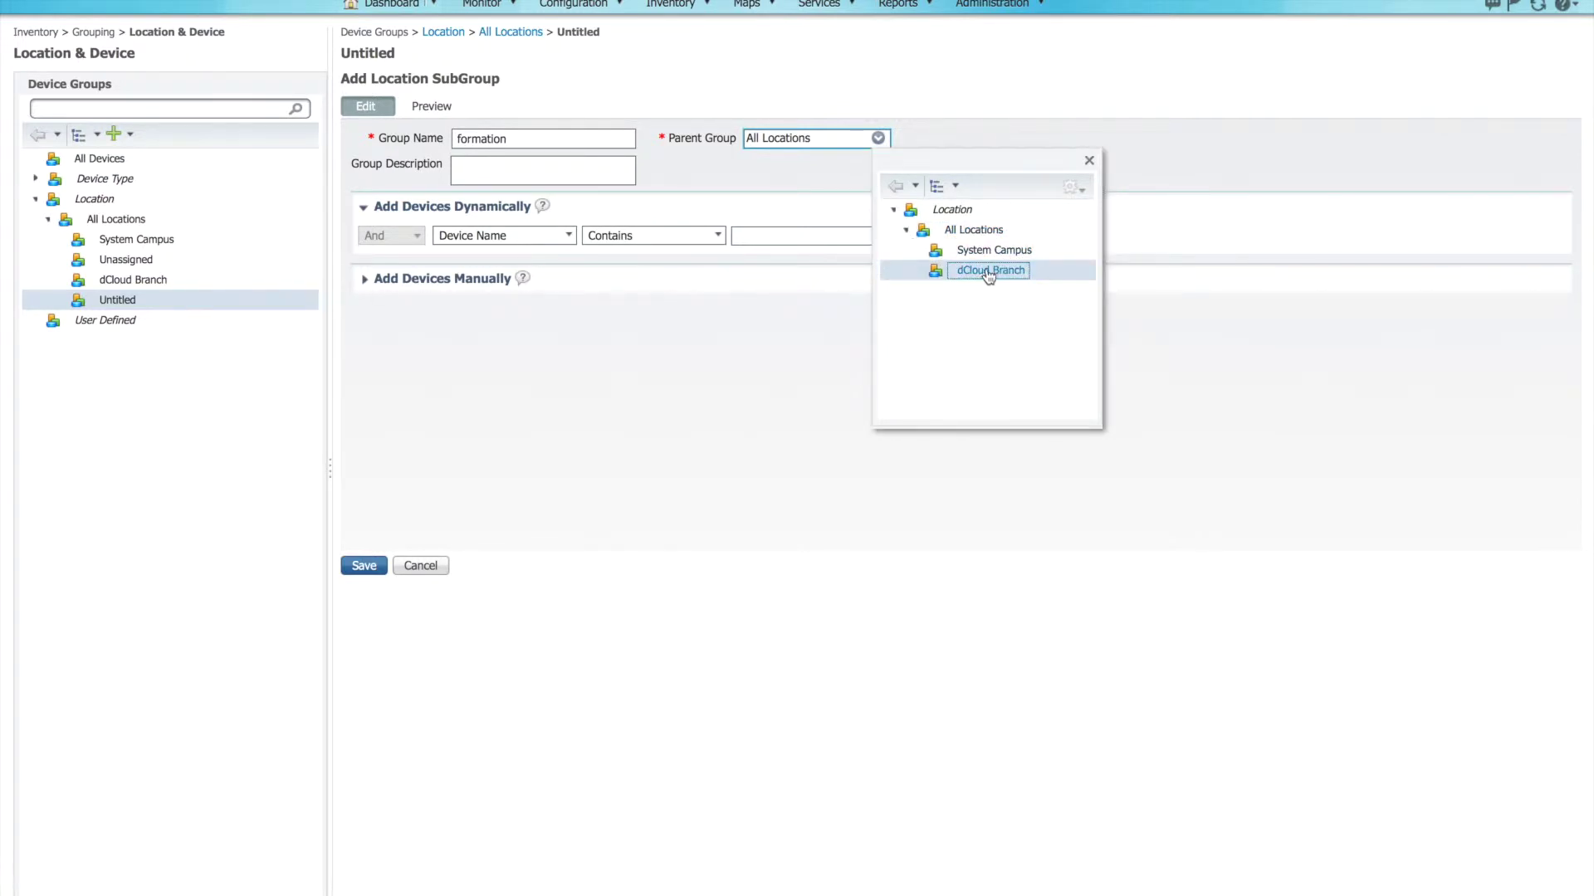
pyautogui.click(989, 274)
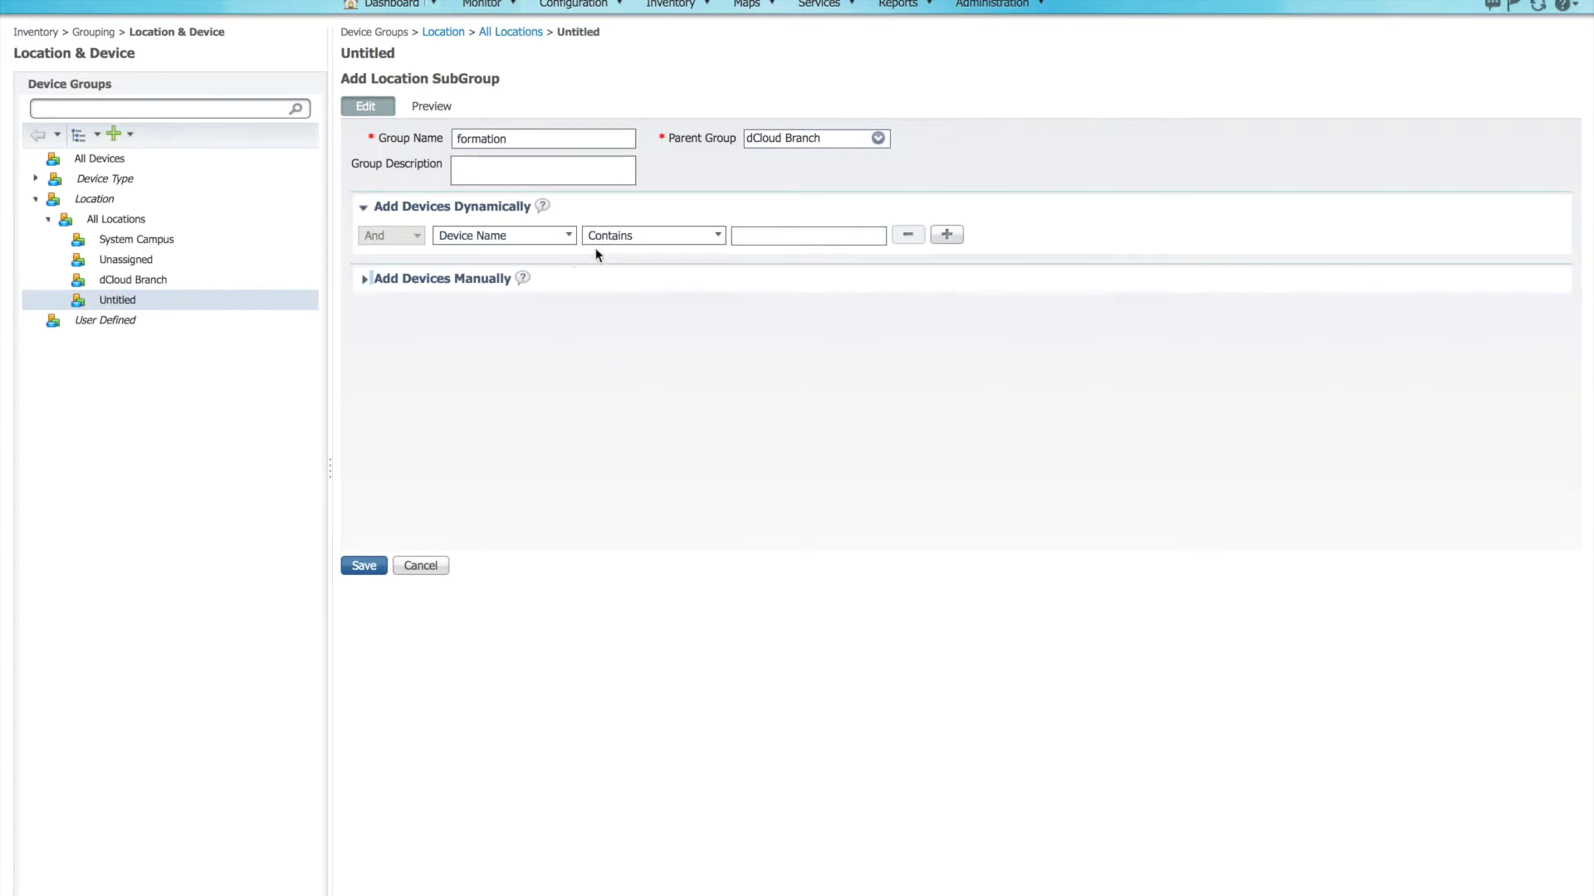
# Step: Give formation the rule Device Name contains csr and save the subgroup
pyautogui.click(556, 237)
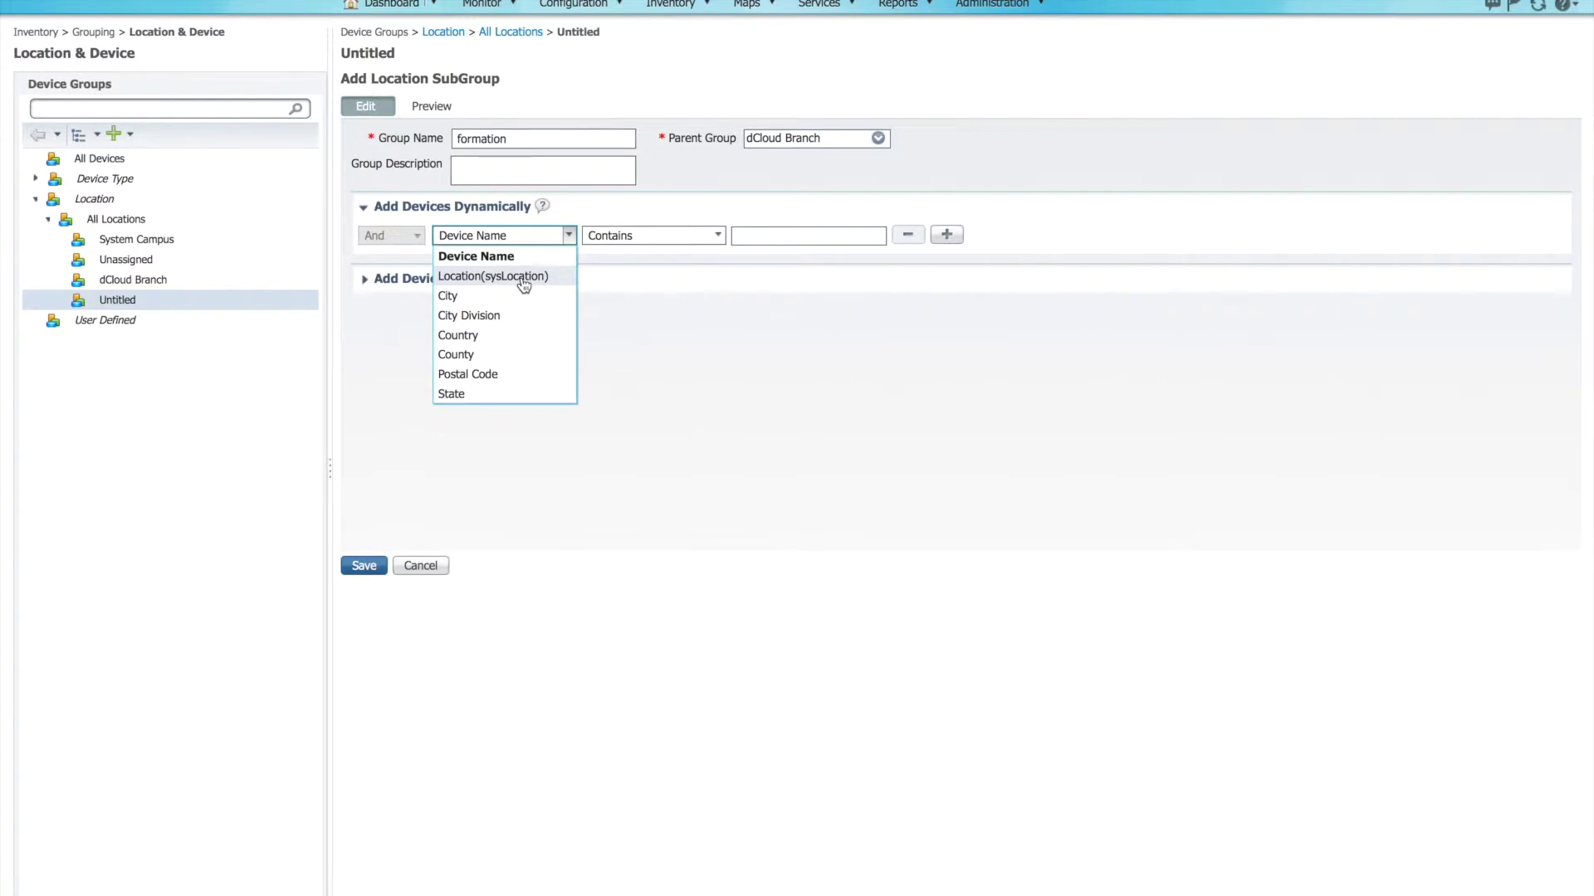
pyautogui.click(521, 257)
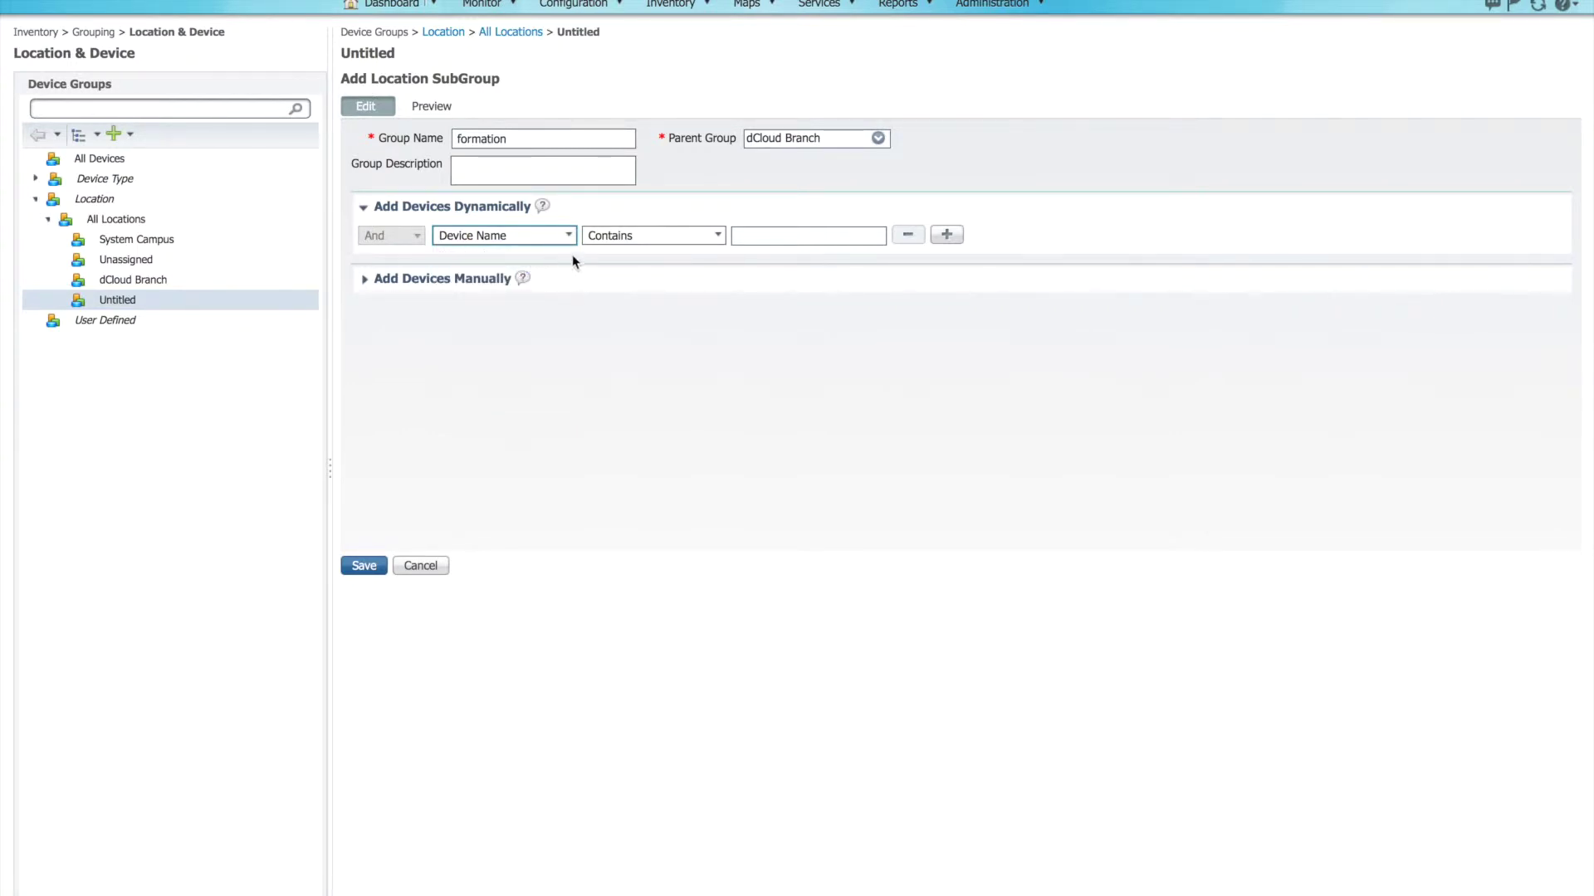
pyautogui.click(734, 238)
pyautogui.write('csr')
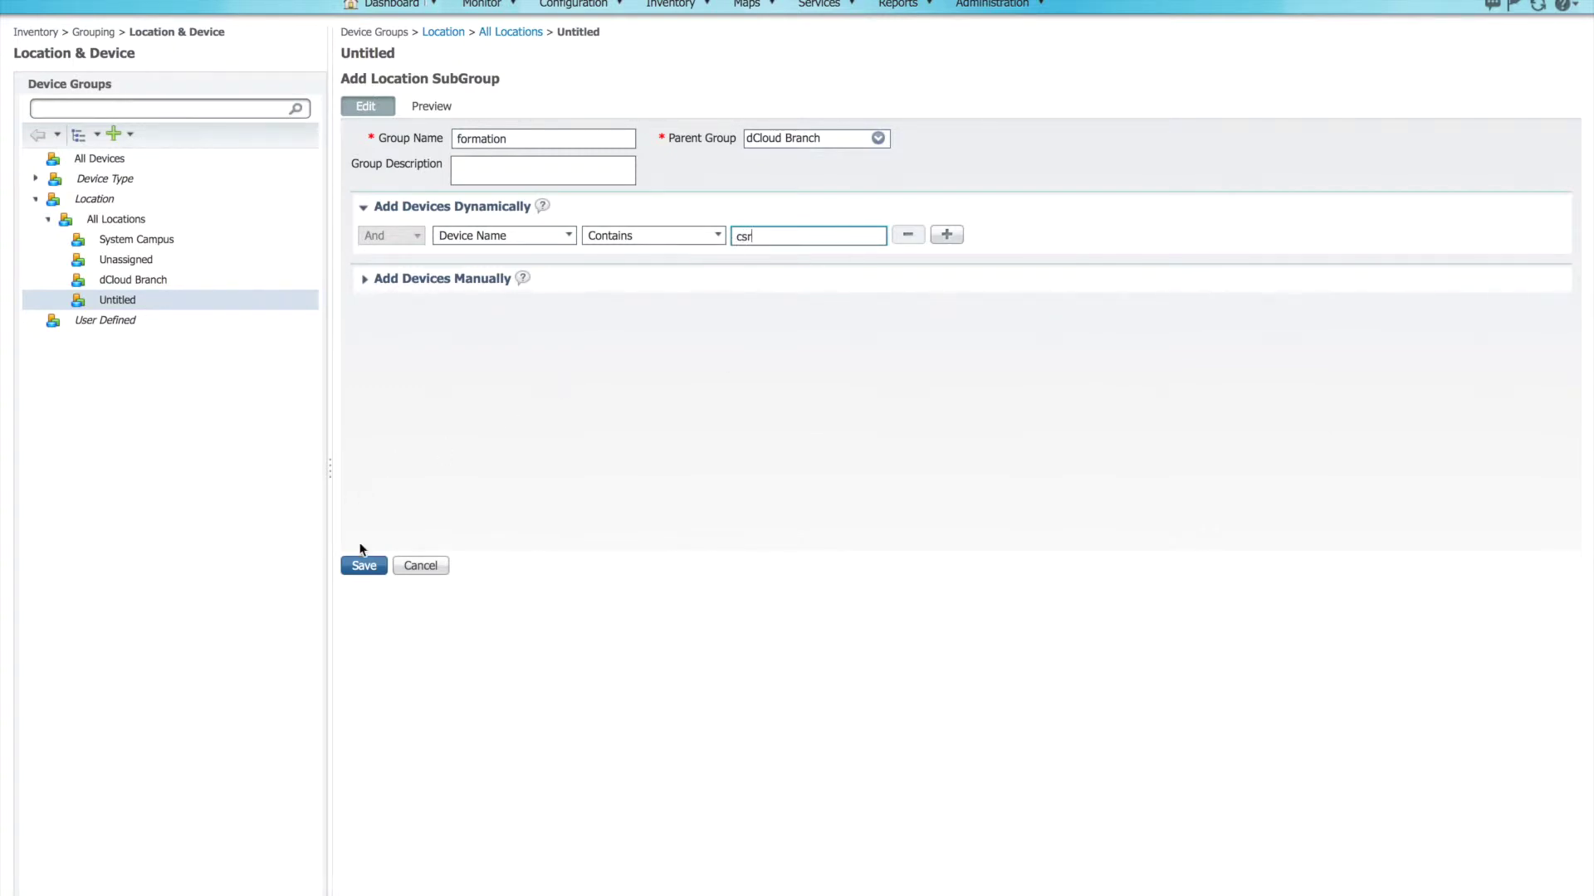
pyautogui.click(366, 280)
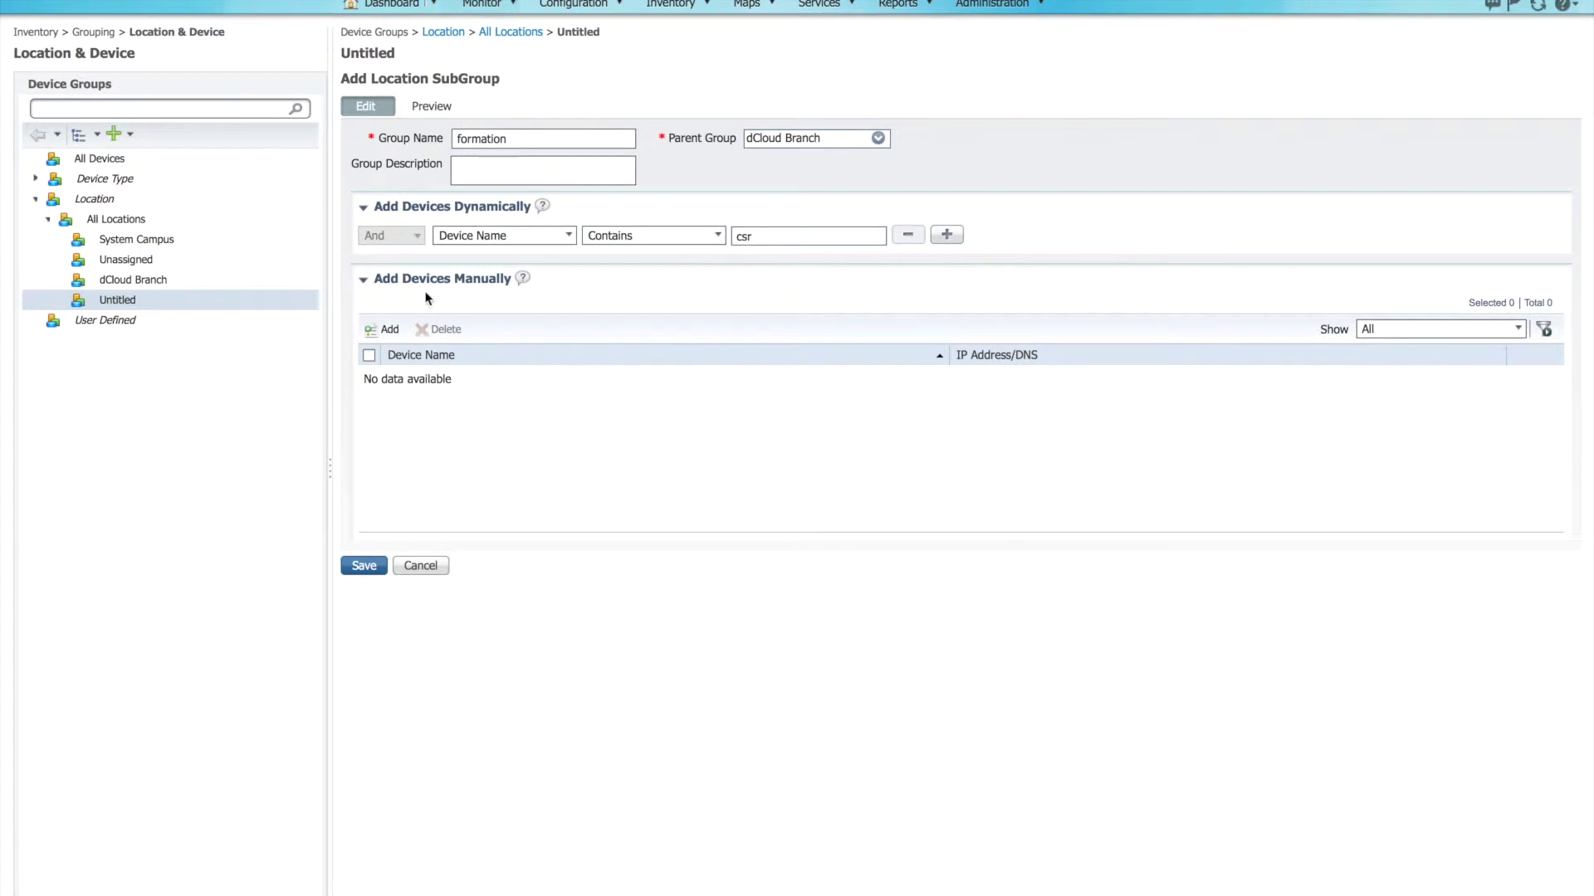
pyautogui.click(374, 568)
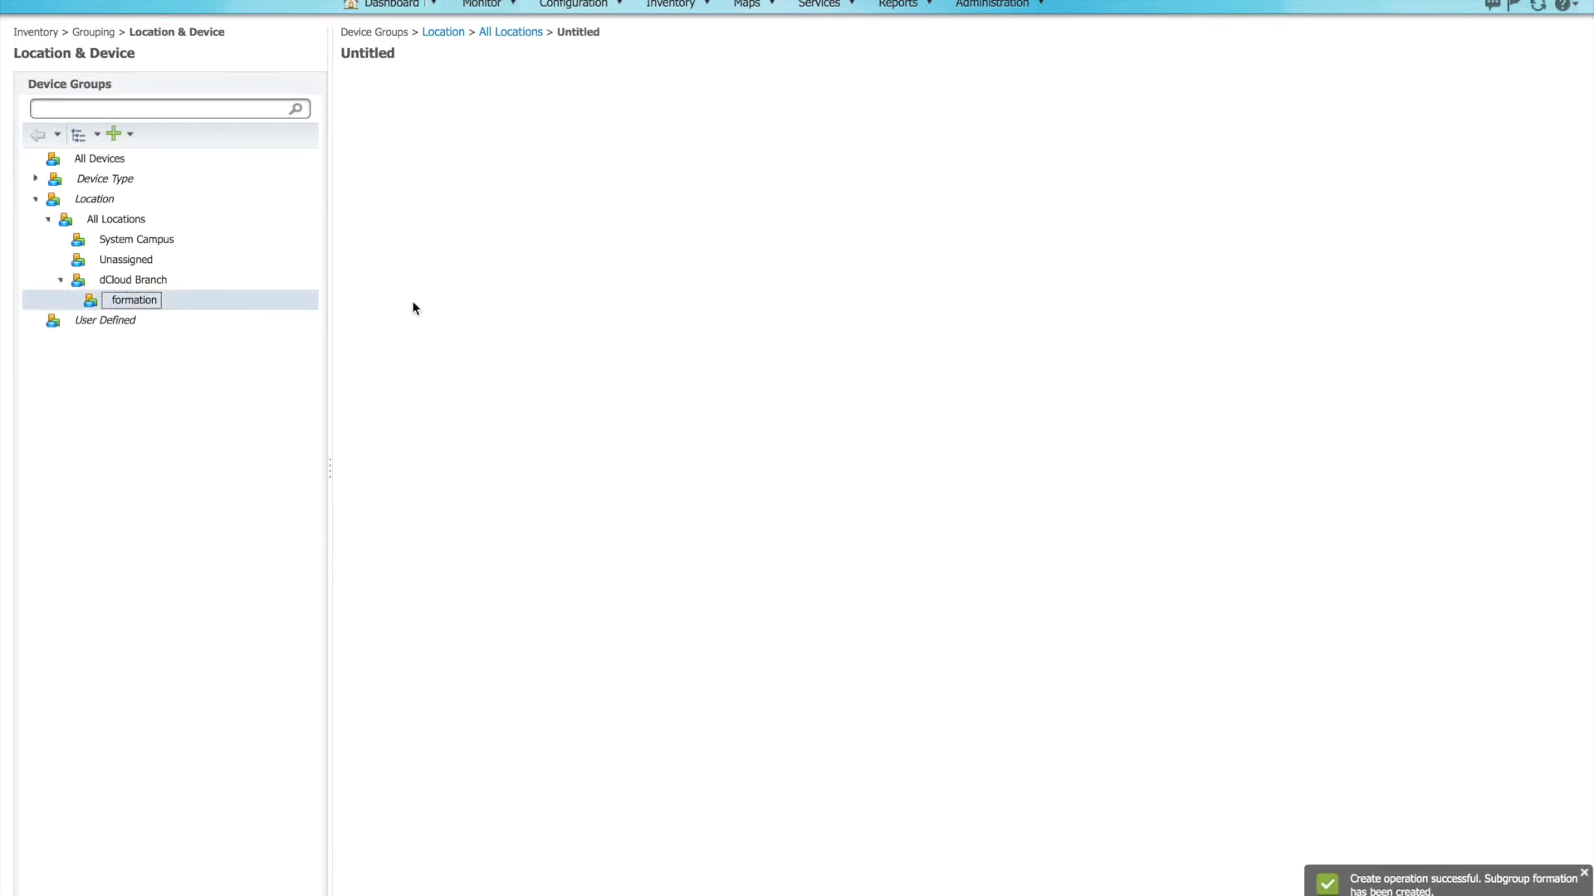
# Step: Preview the formation group to see its single member, csr1.dcloud.cisco.com
pyautogui.click(131, 304)
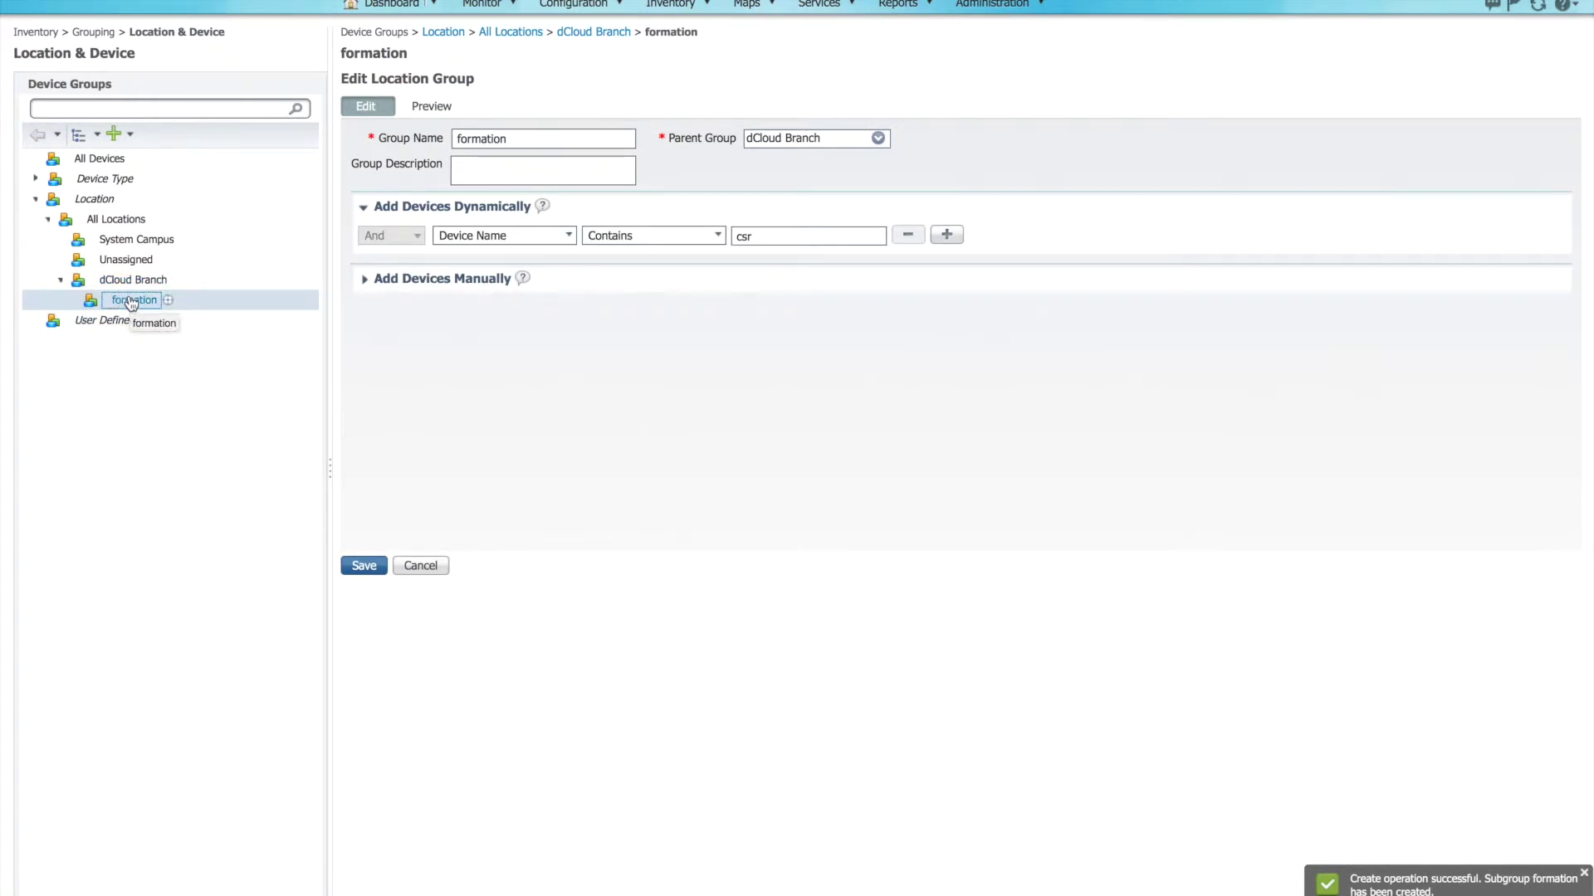
pyautogui.click(443, 108)
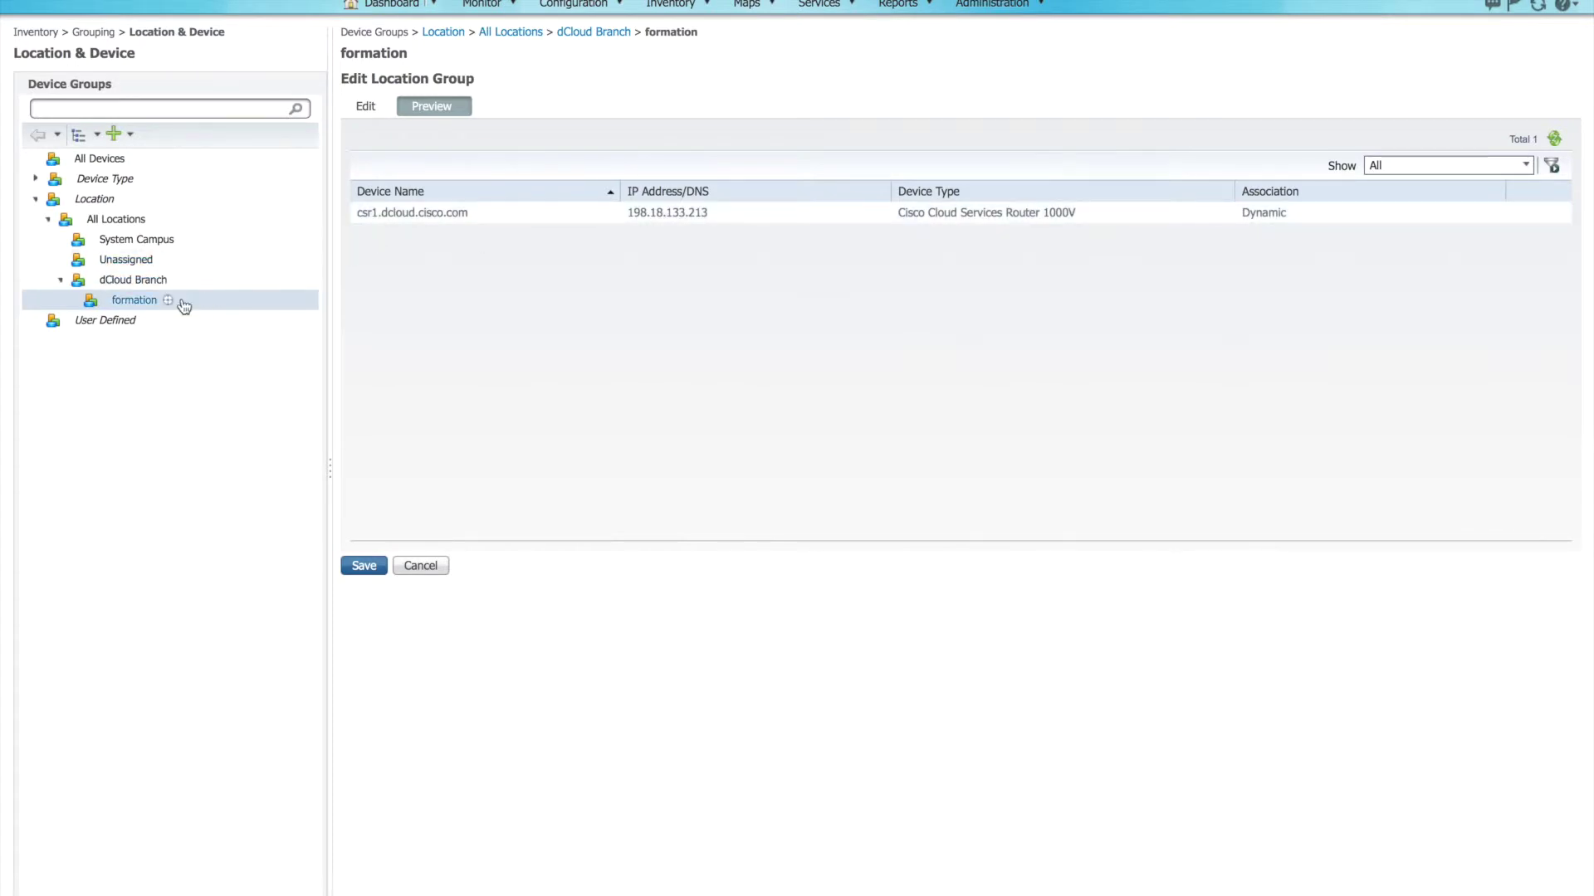
# Step: In Network Devices, list the formation group under Location > All Locations > dCloud Branch
pyautogui.click(672, 5)
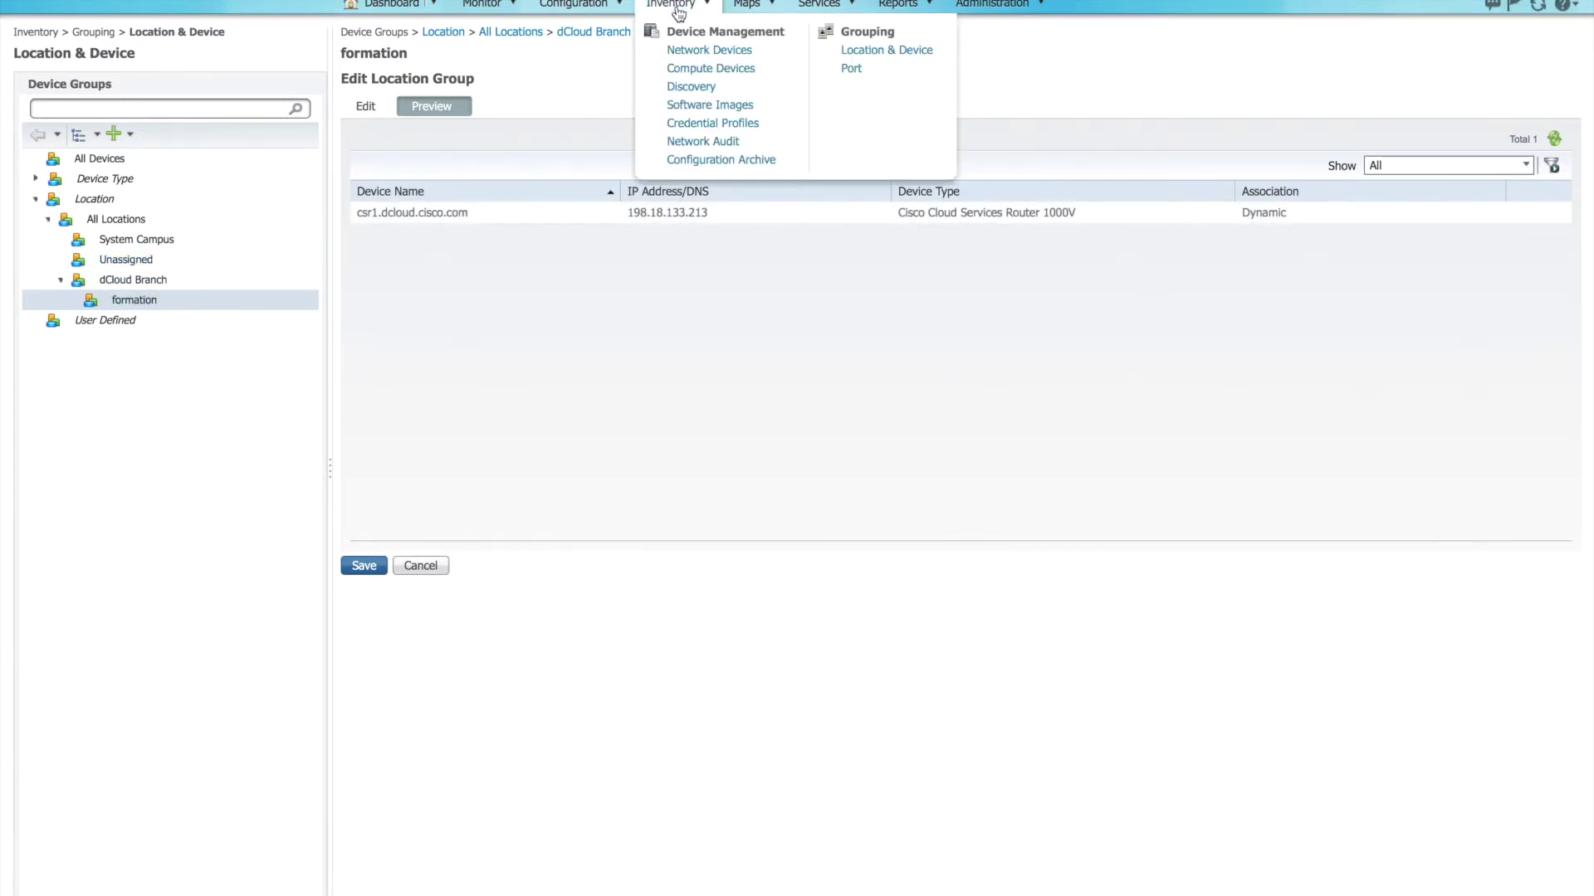
pyautogui.click(685, 51)
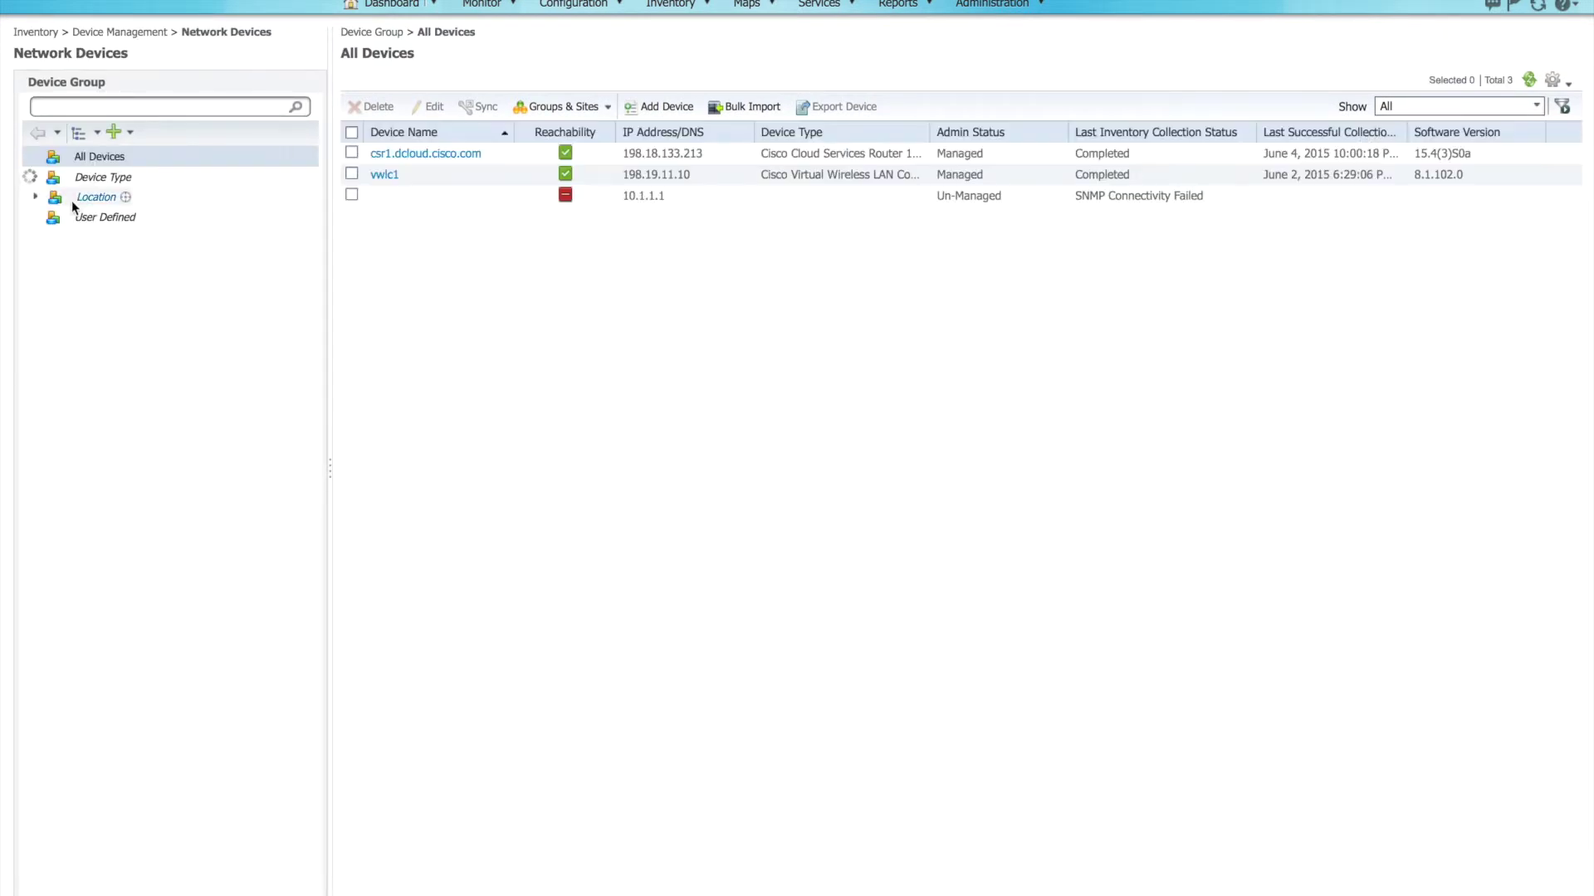
pyautogui.click(36, 176)
pyautogui.click(36, 257)
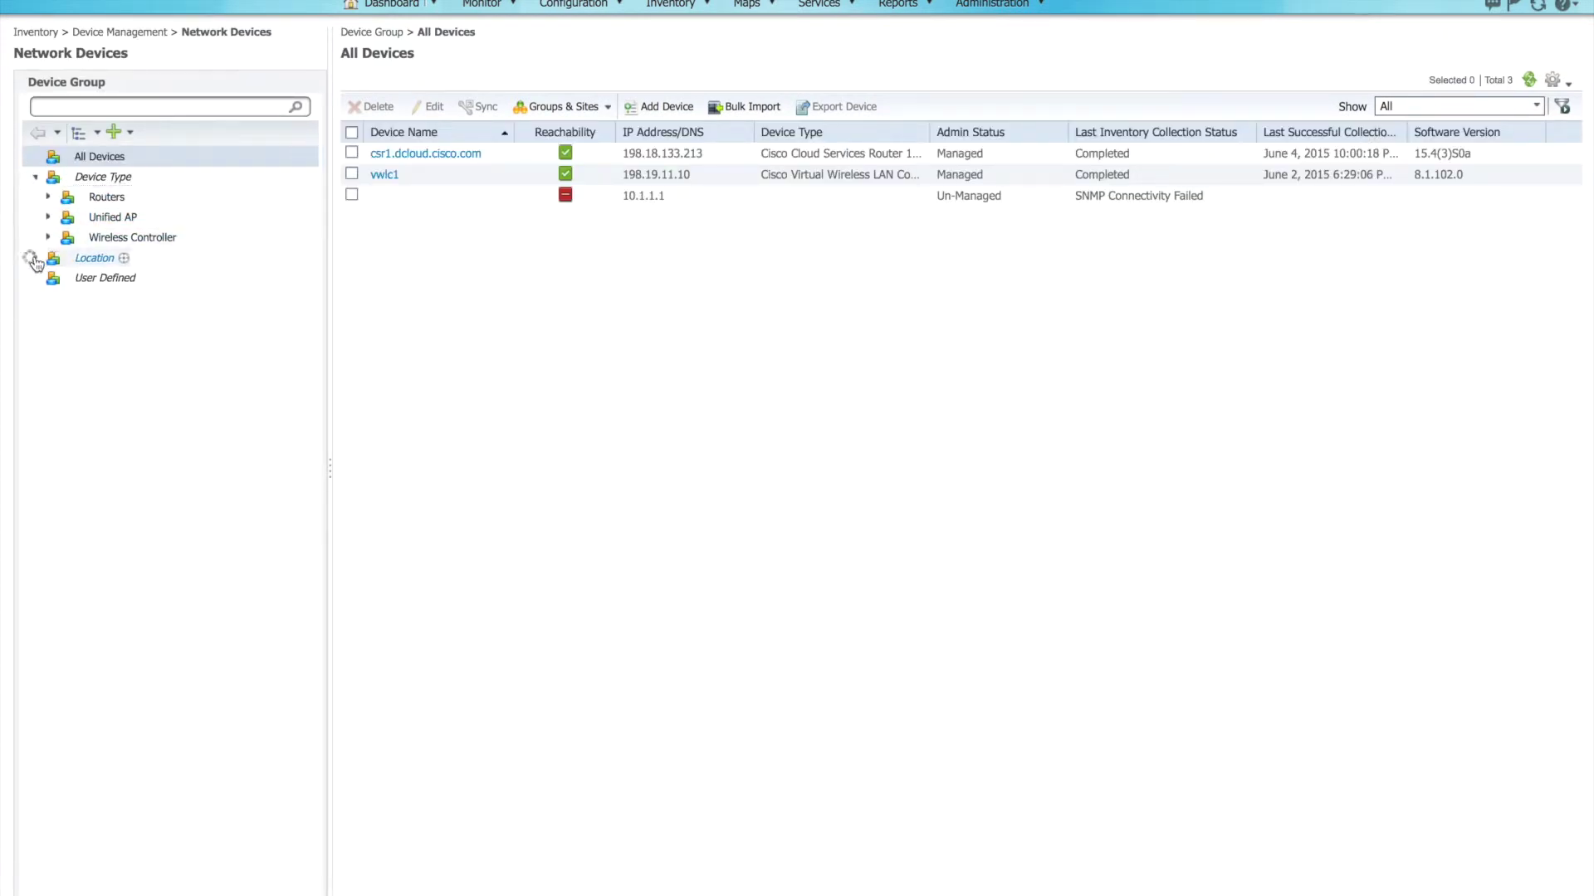
pyautogui.click(48, 279)
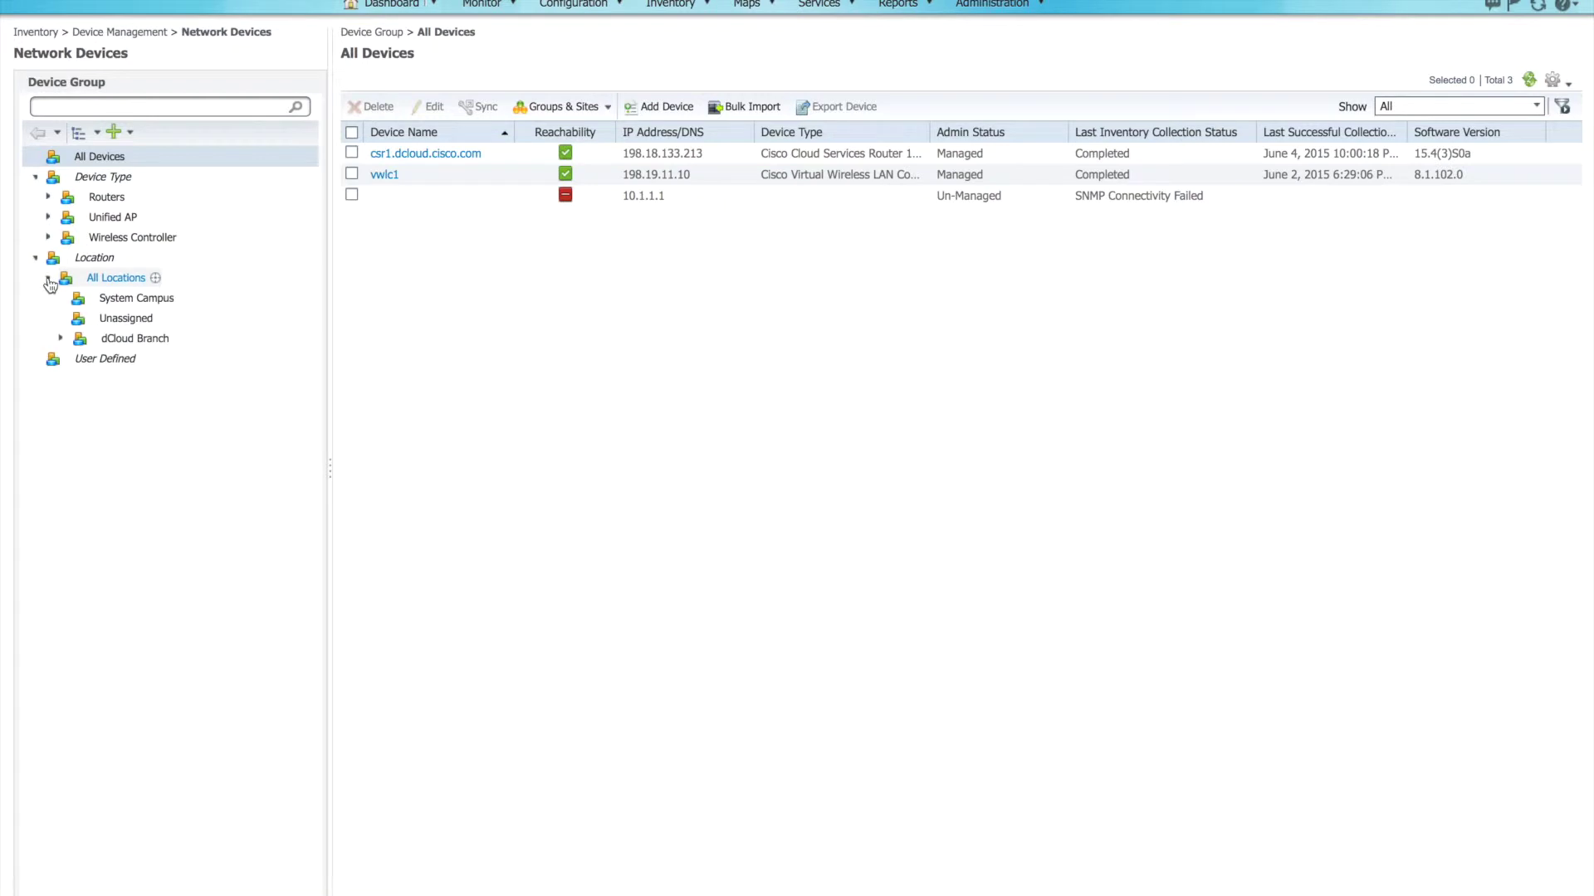
pyautogui.click(63, 340)
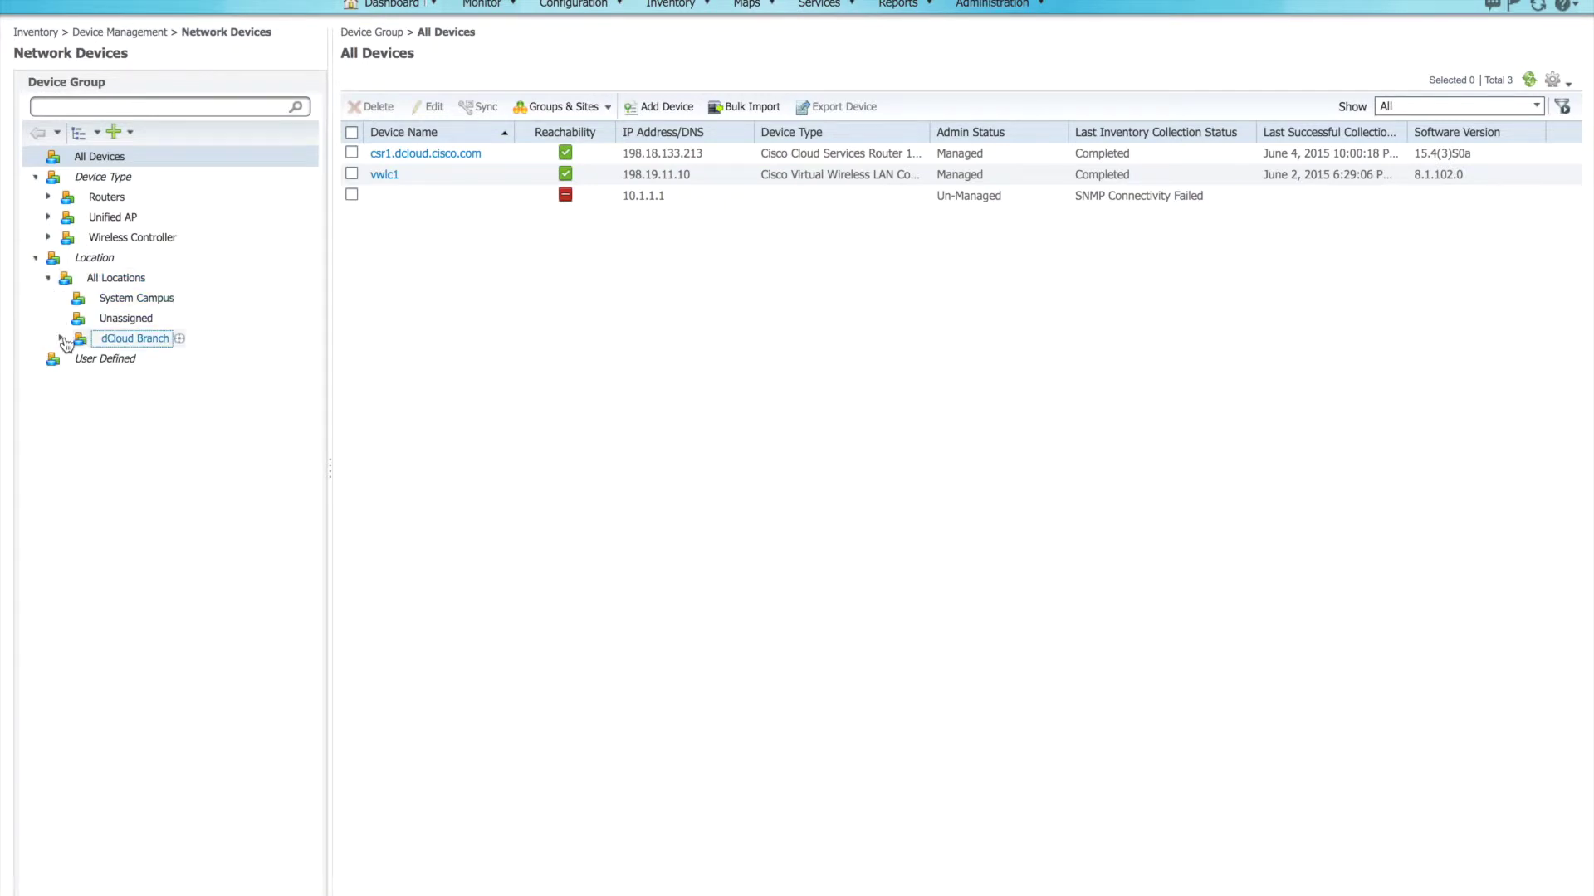
pyautogui.click(61, 340)
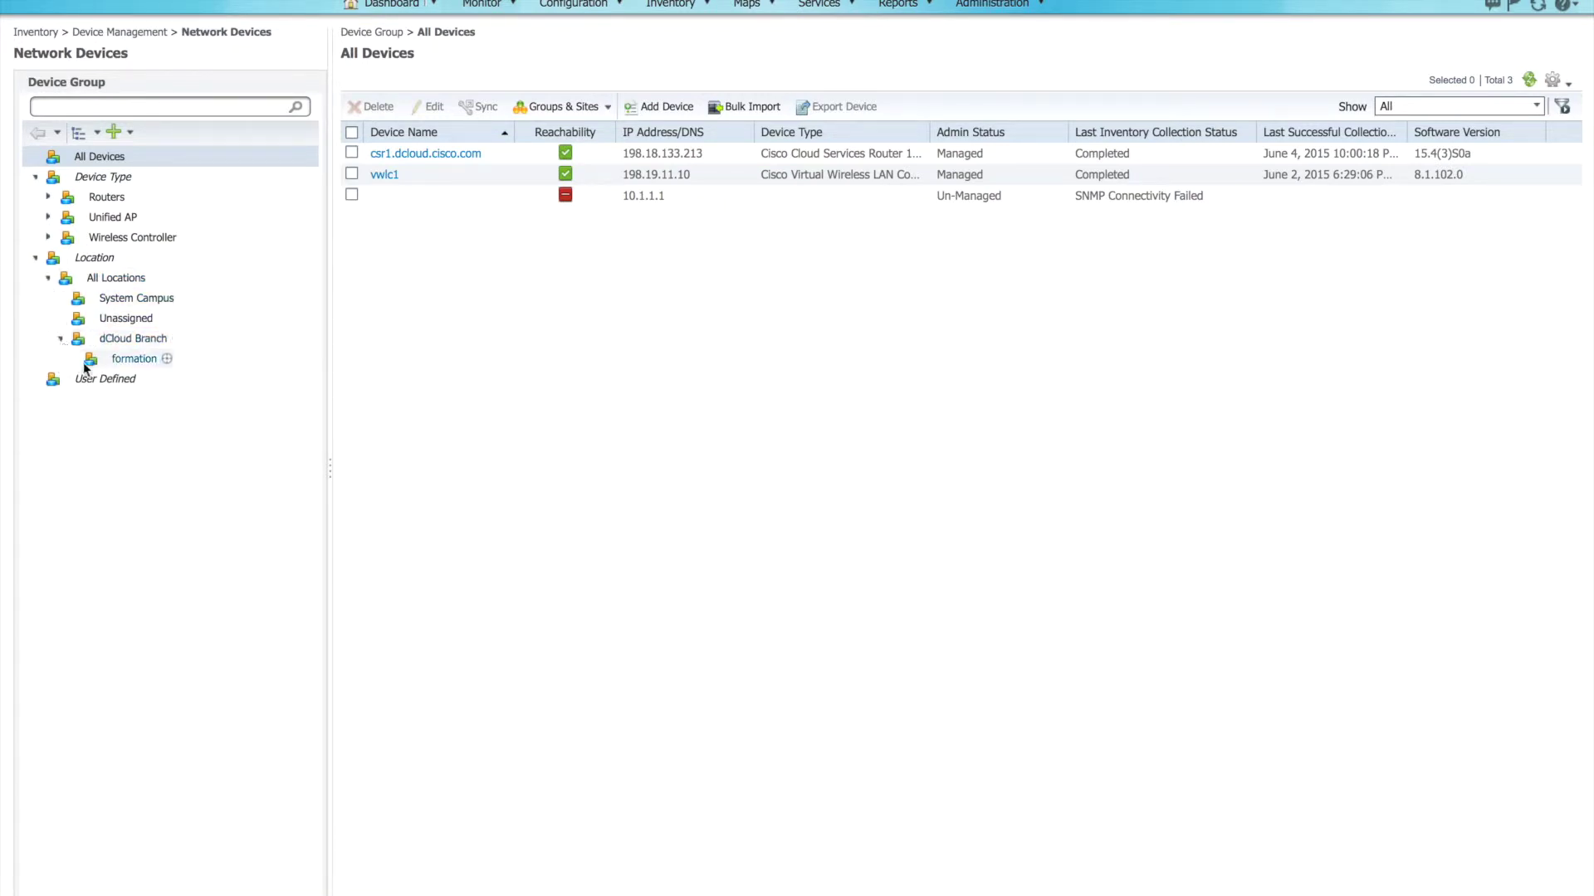
pyautogui.click(131, 363)
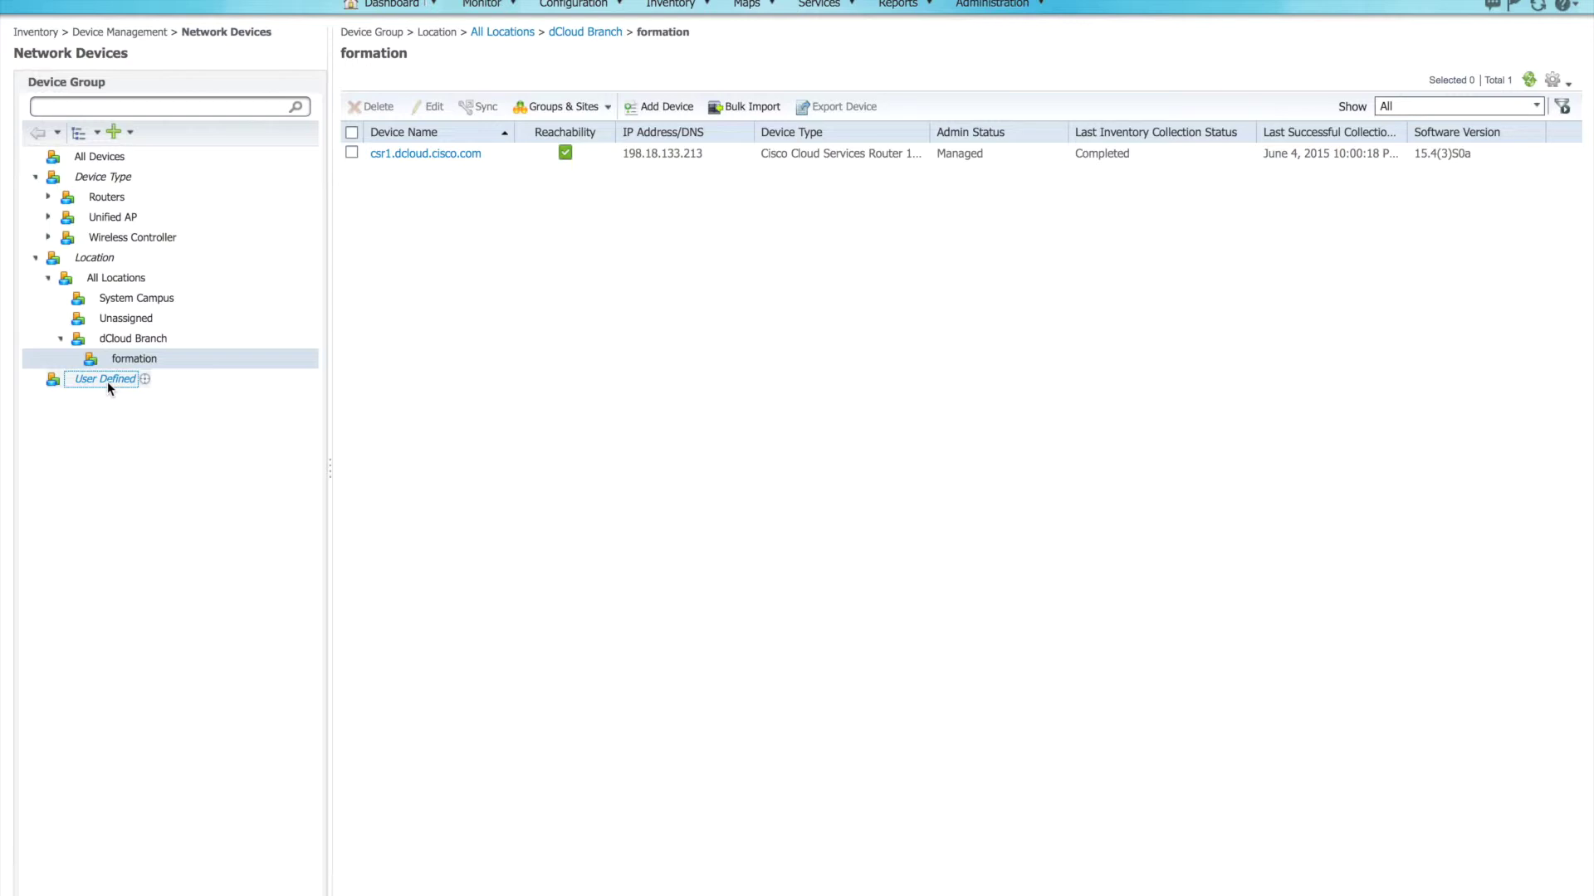
# Step: Add a subgroup under User Defined named 'Equipements Critiques'
pyautogui.moveTo(146, 387)
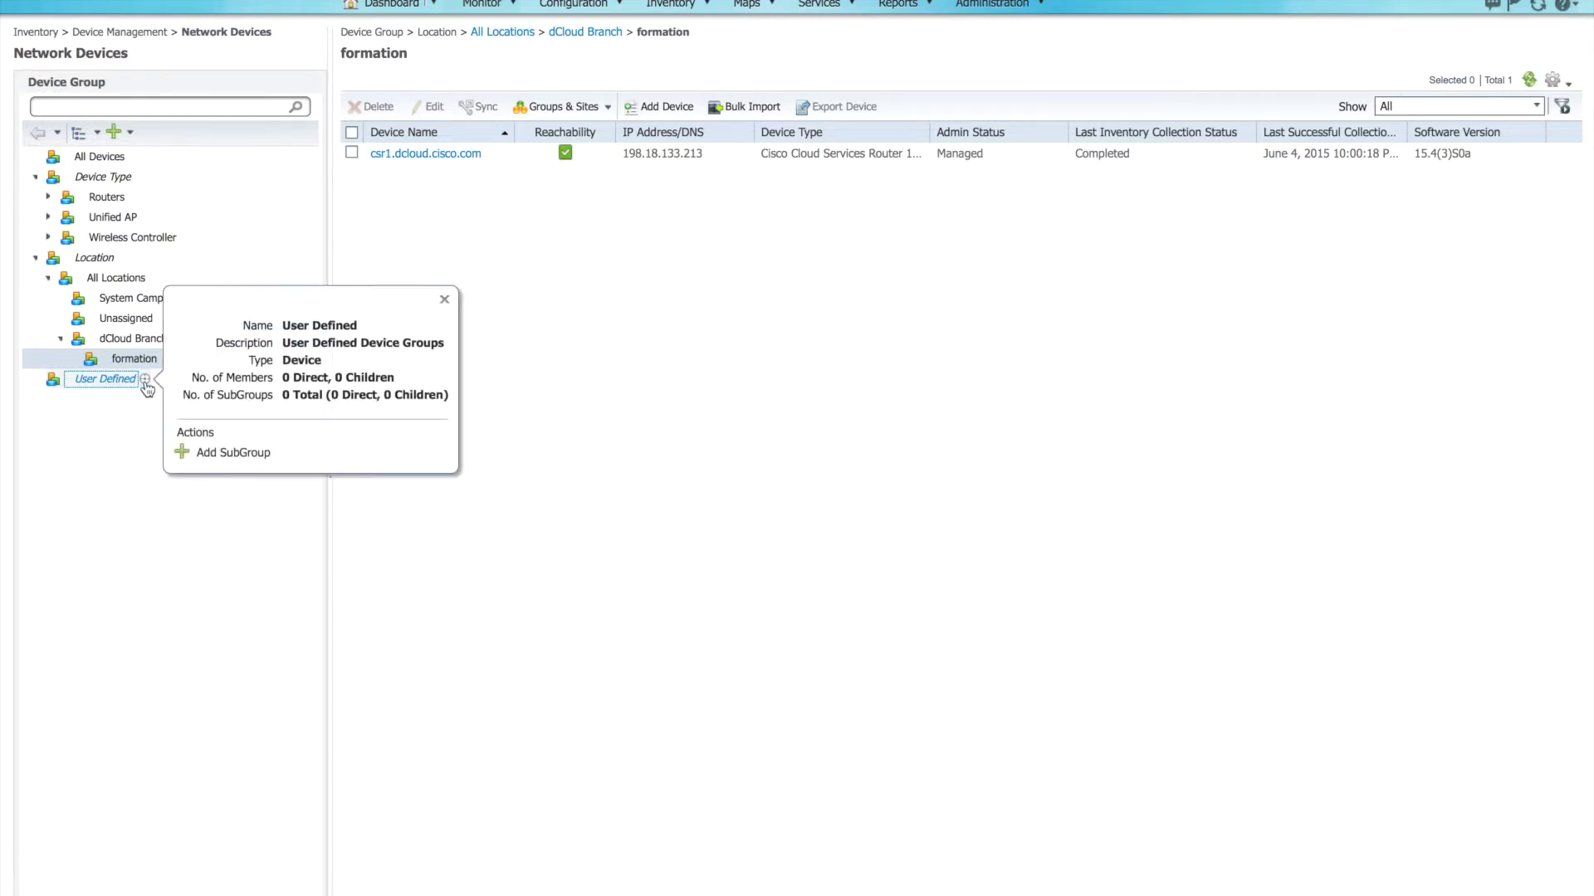
pyautogui.click(227, 455)
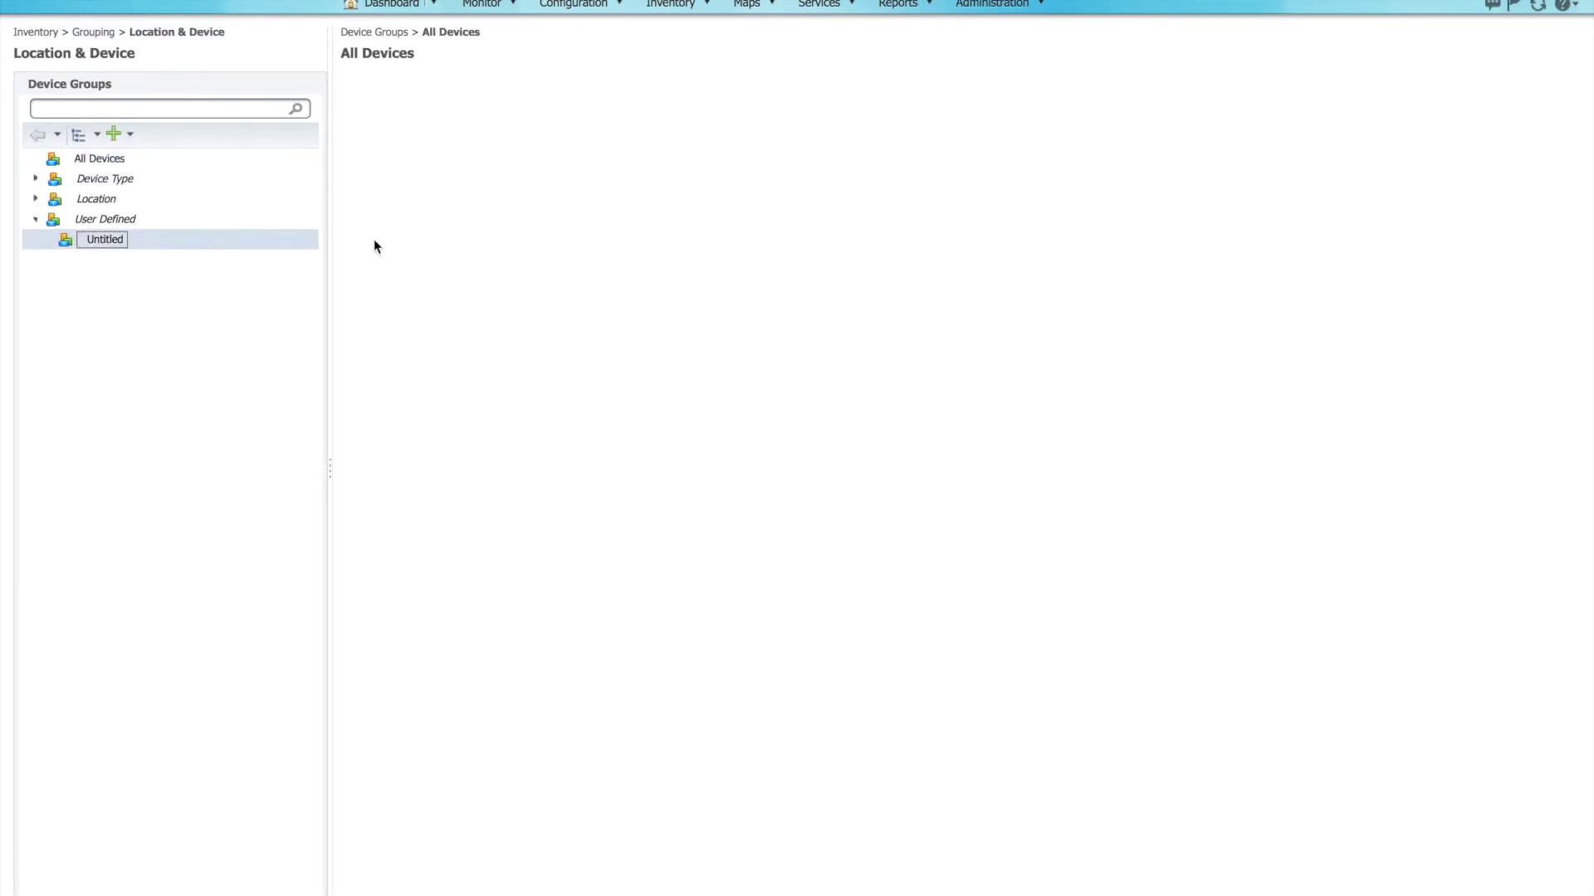
pyautogui.click(505, 140)
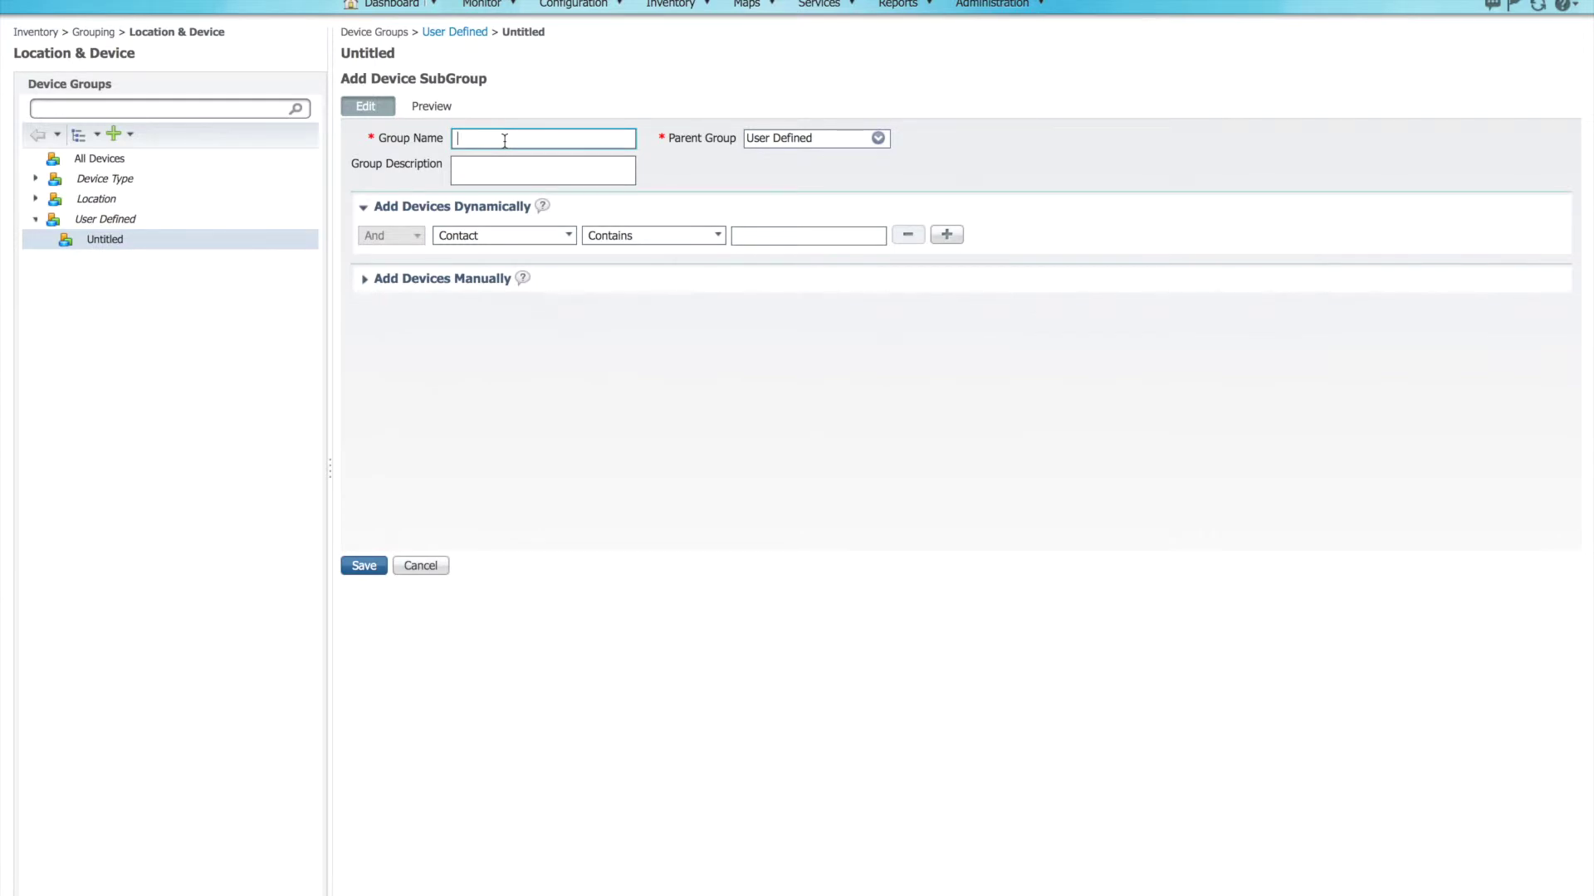
pyautogui.write('Equipementt Critiques')
pyautogui.click(519, 139)
pyautogui.write('s')
# Step: Keep User Defined as parent and Contact as rule attribute, then expand Add Devices Manually
pyautogui.click(879, 140)
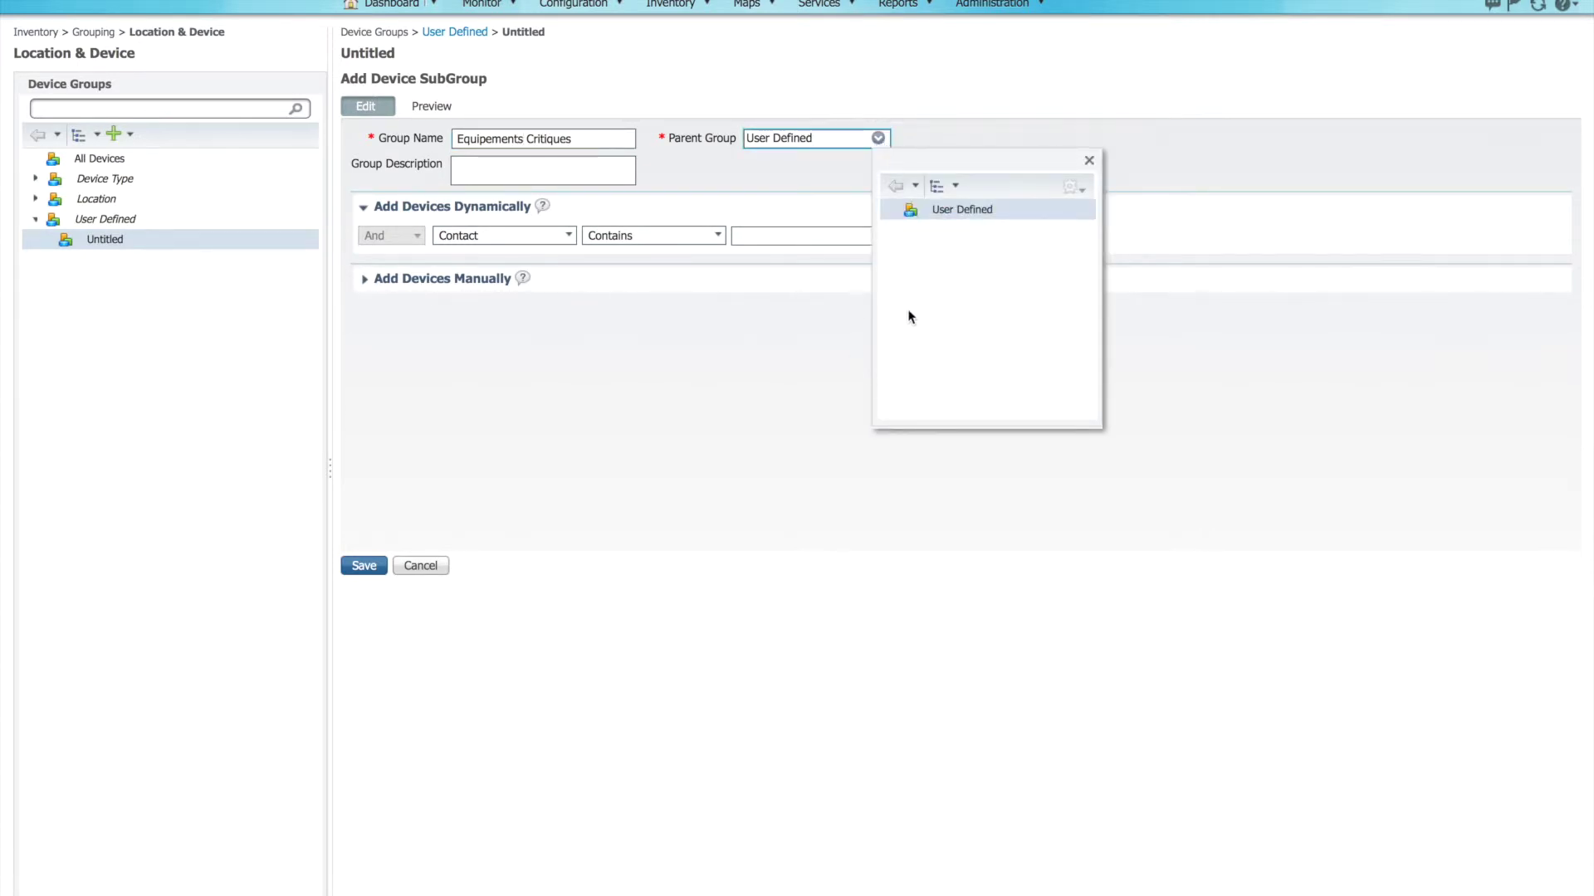
pyautogui.click(644, 163)
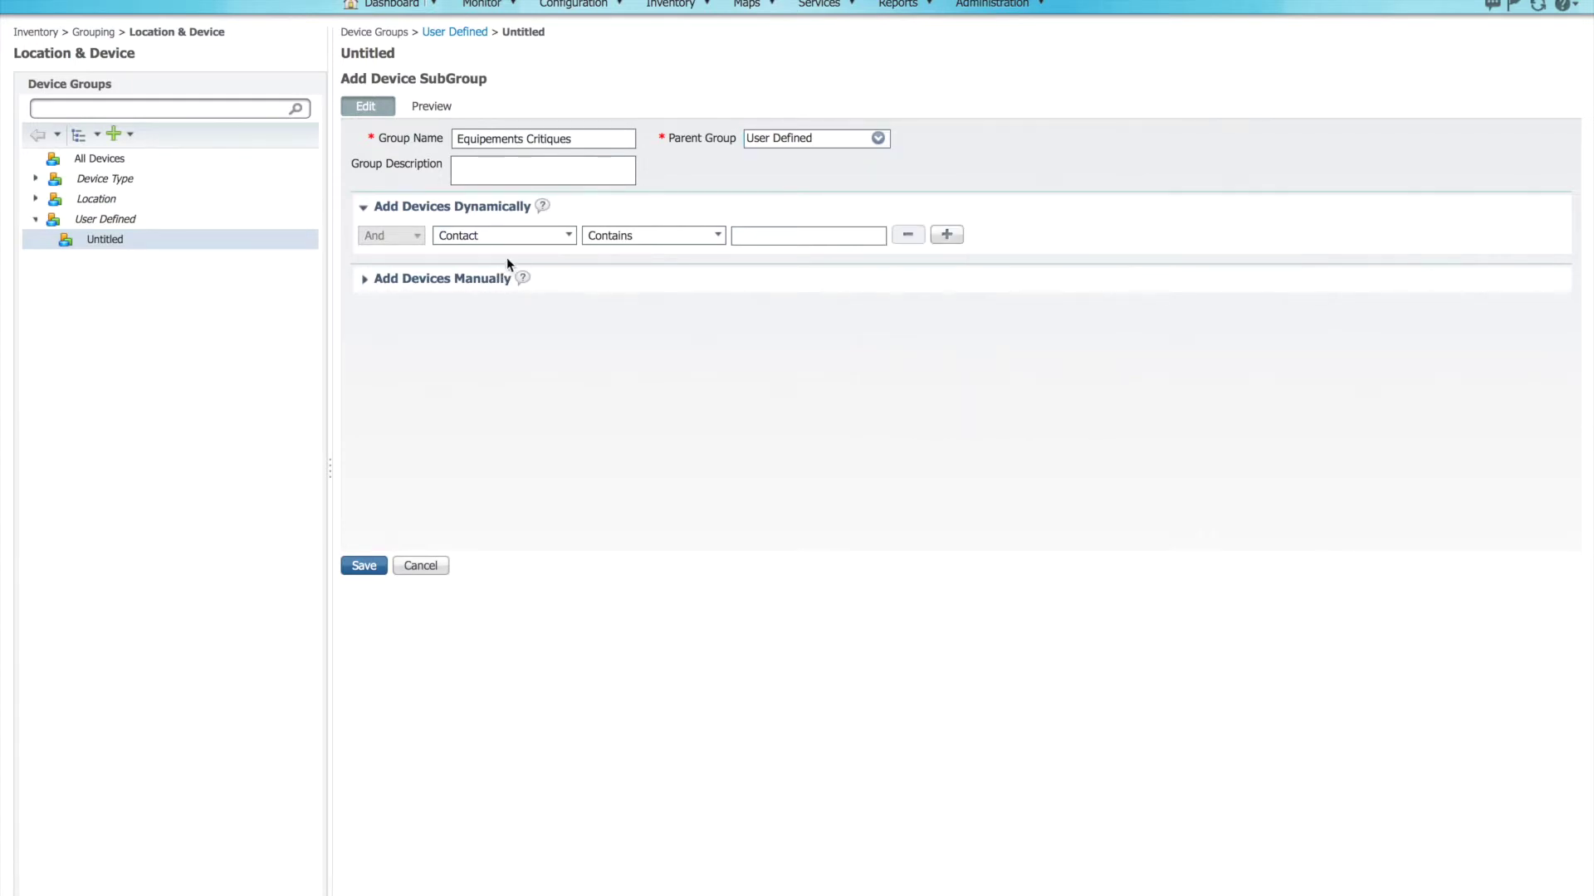
pyautogui.click(543, 241)
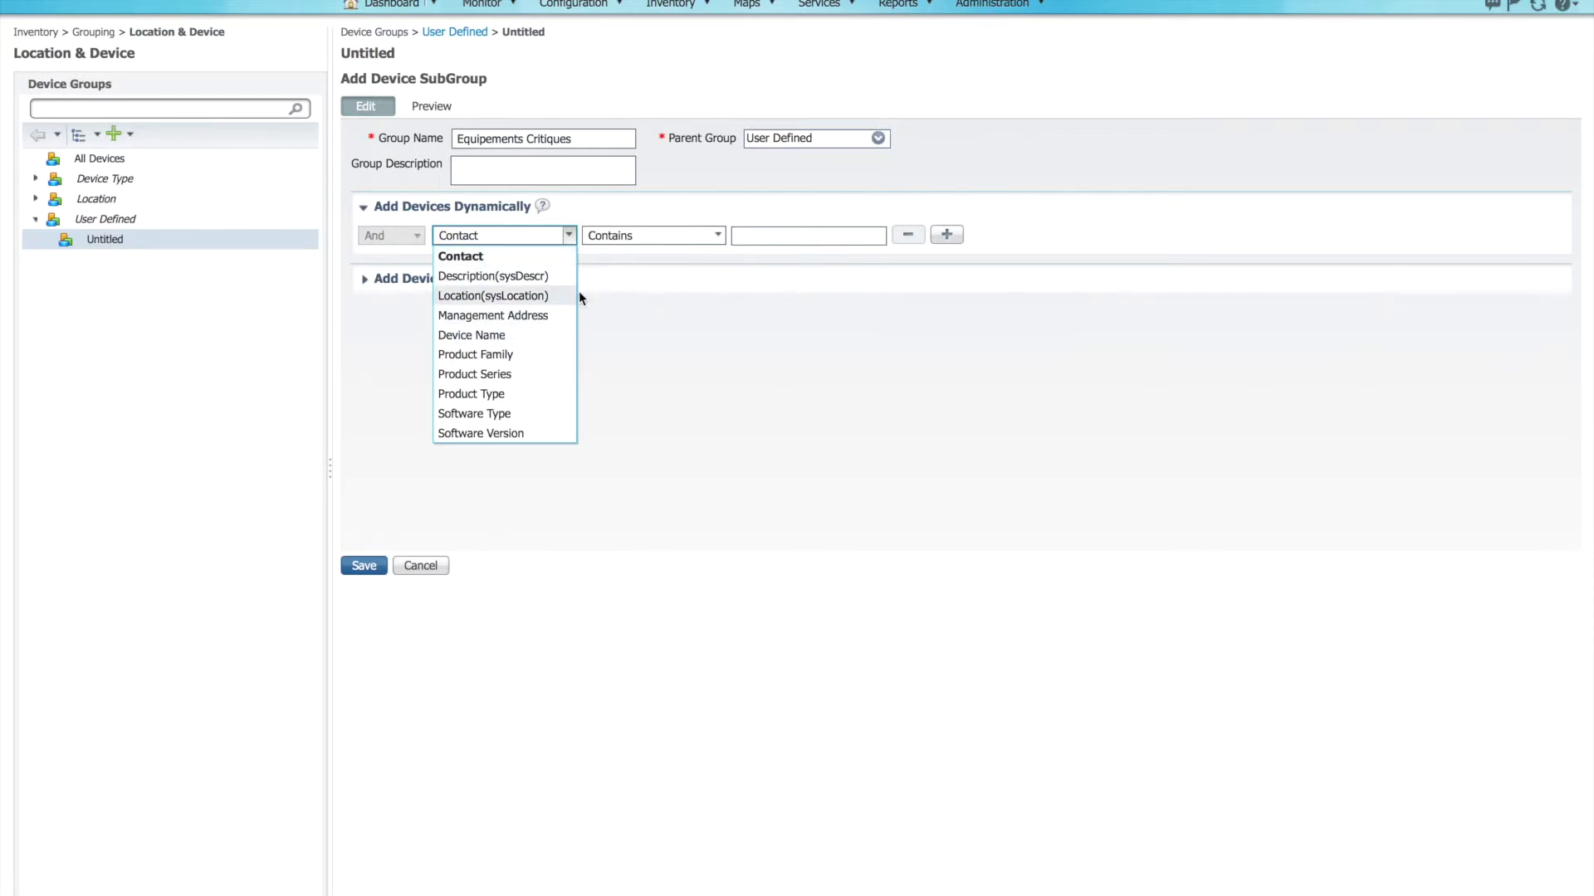
pyautogui.click(631, 301)
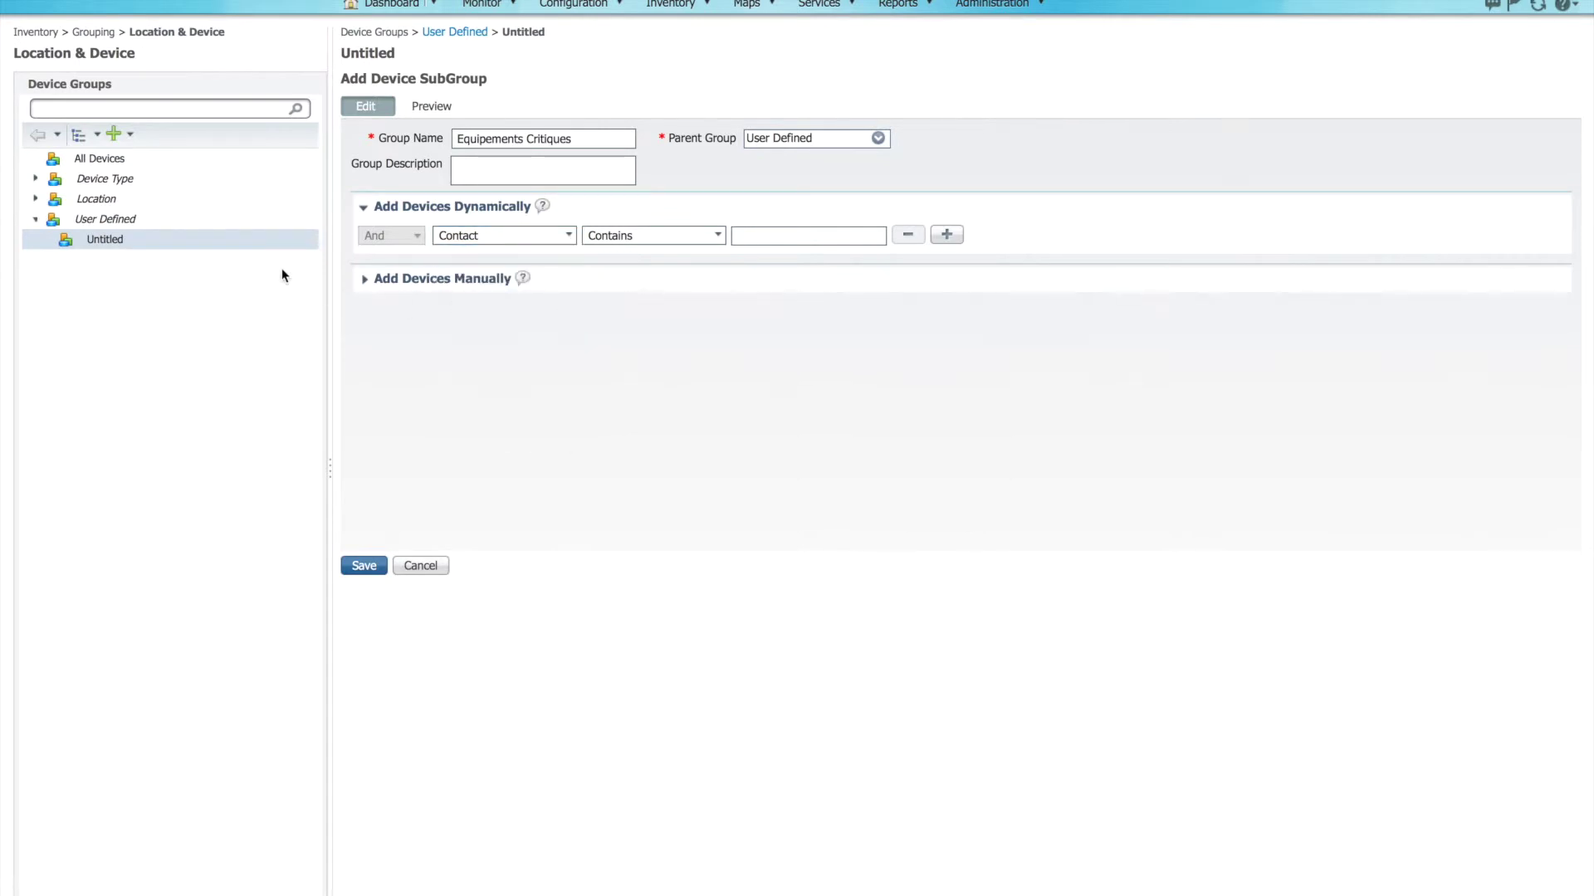
pyautogui.click(365, 280)
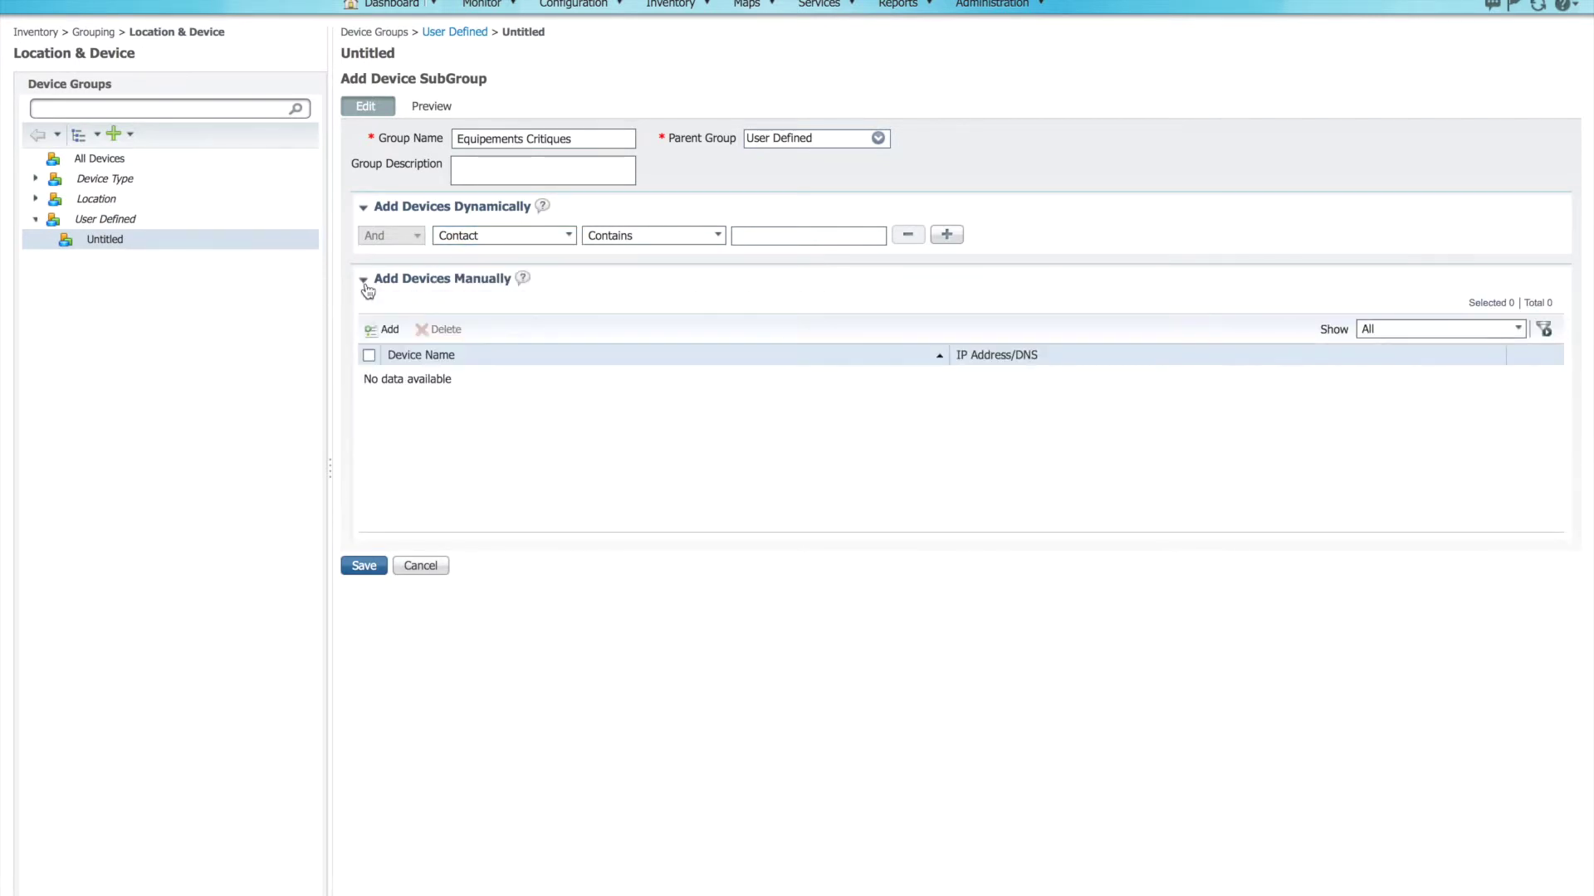
# Step: Manually add csr1.dcloud.cisco.com to Equipements Critiques and save the group
pyautogui.click(388, 331)
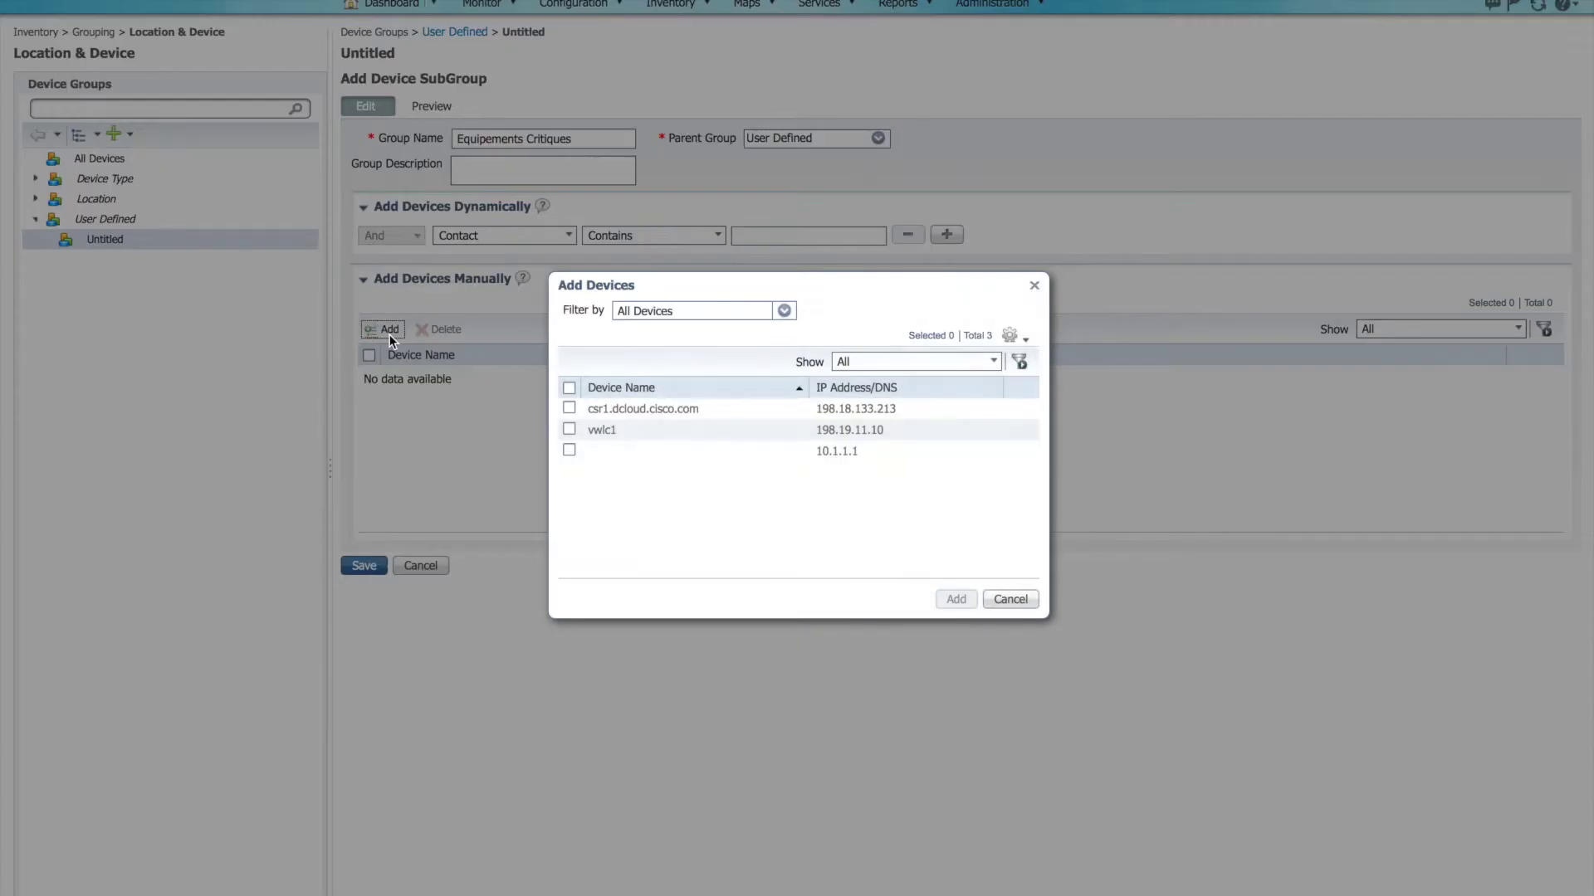
pyautogui.click(572, 406)
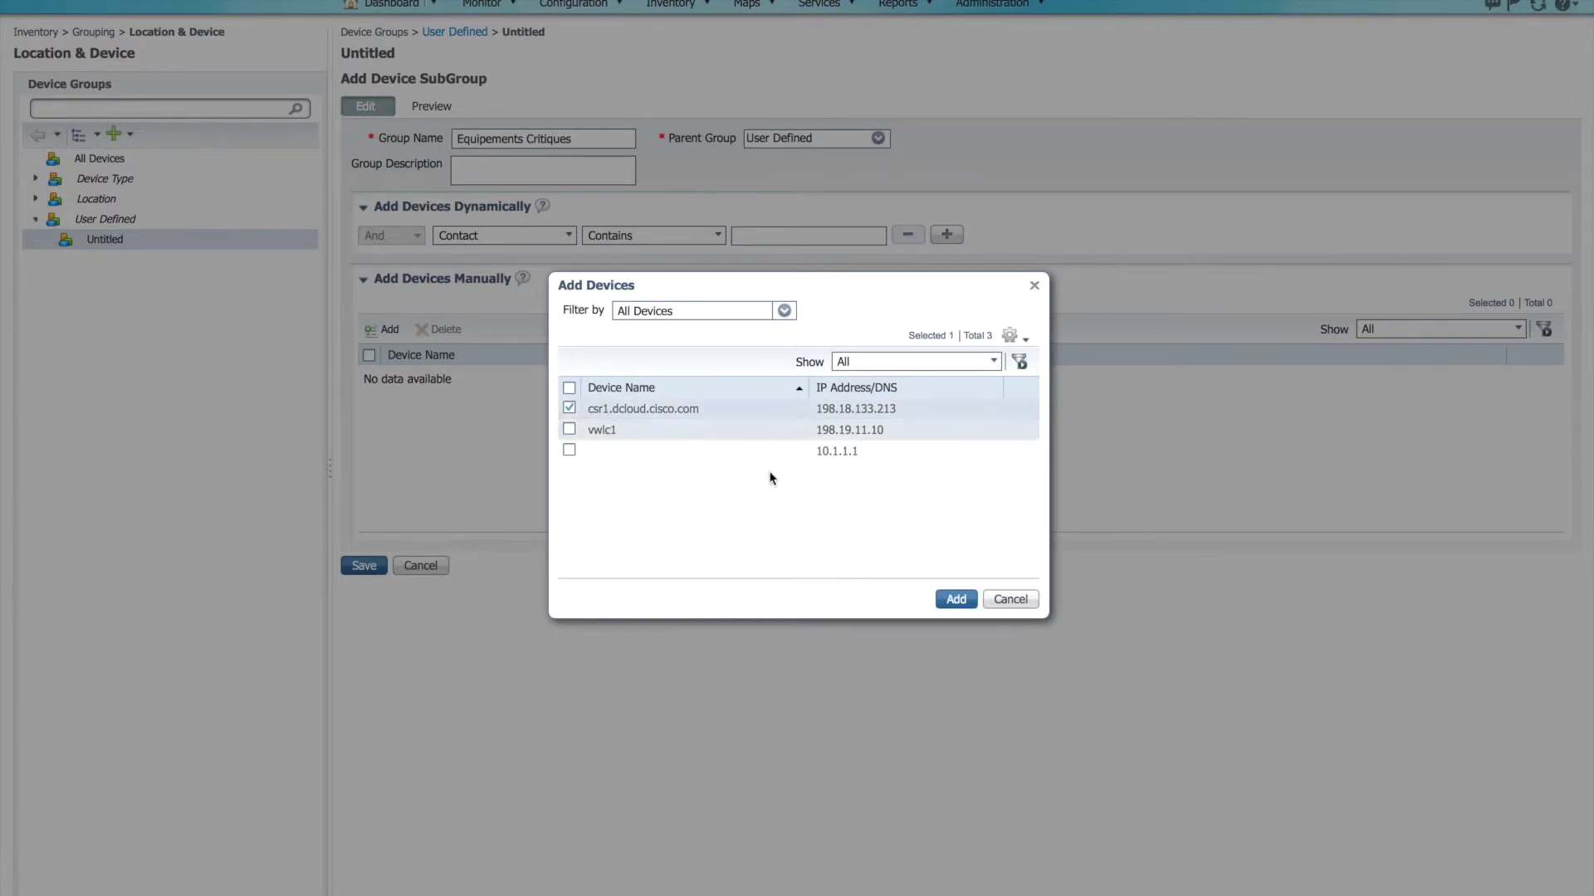
pyautogui.click(954, 599)
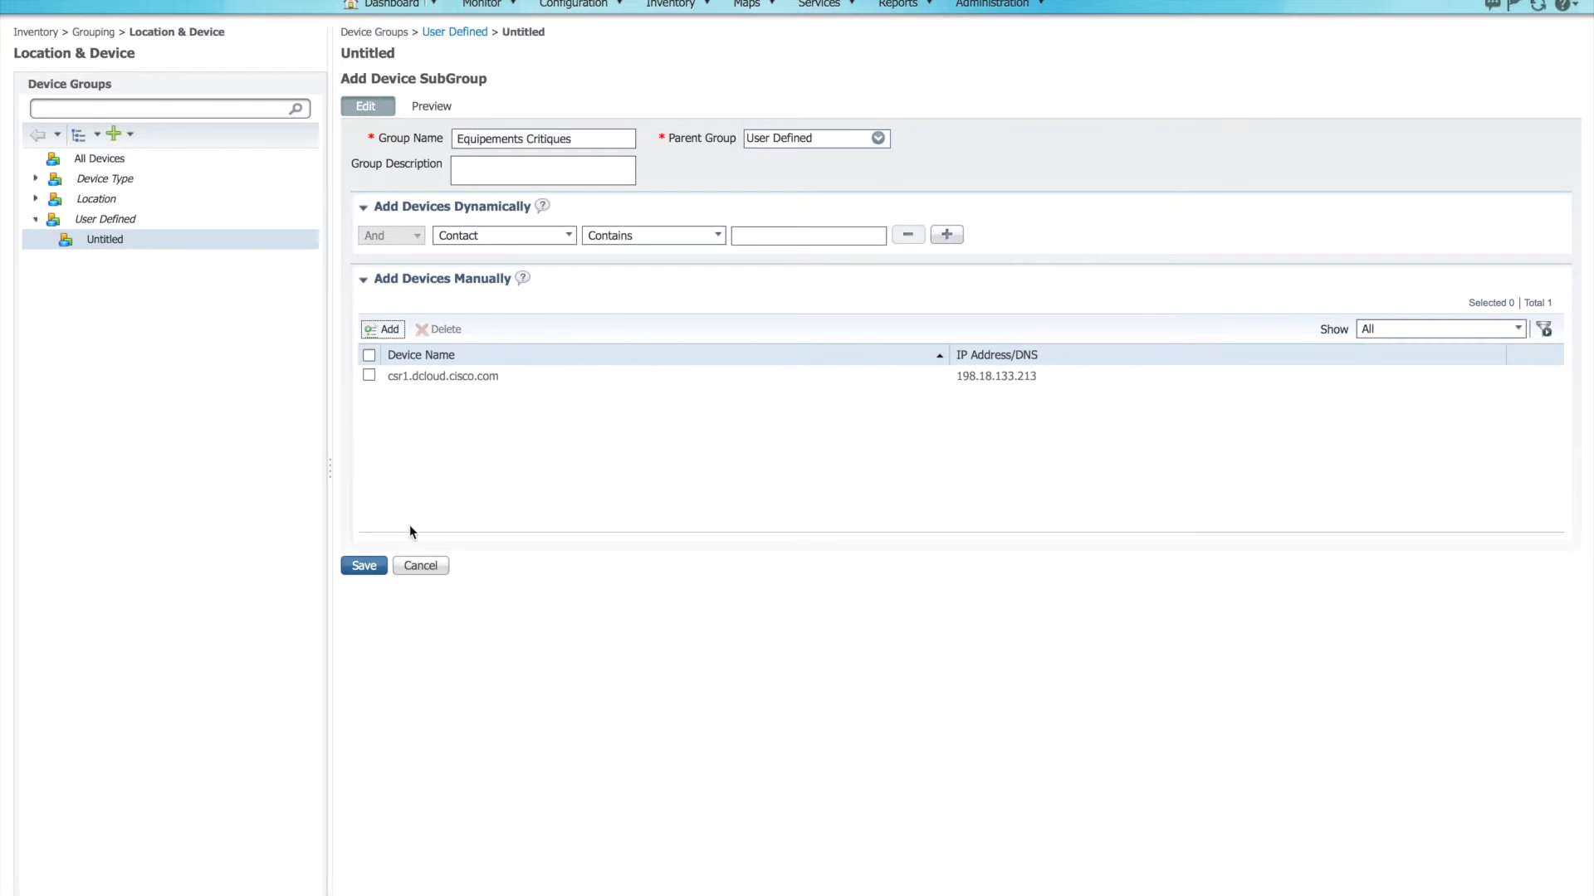
pyautogui.click(369, 566)
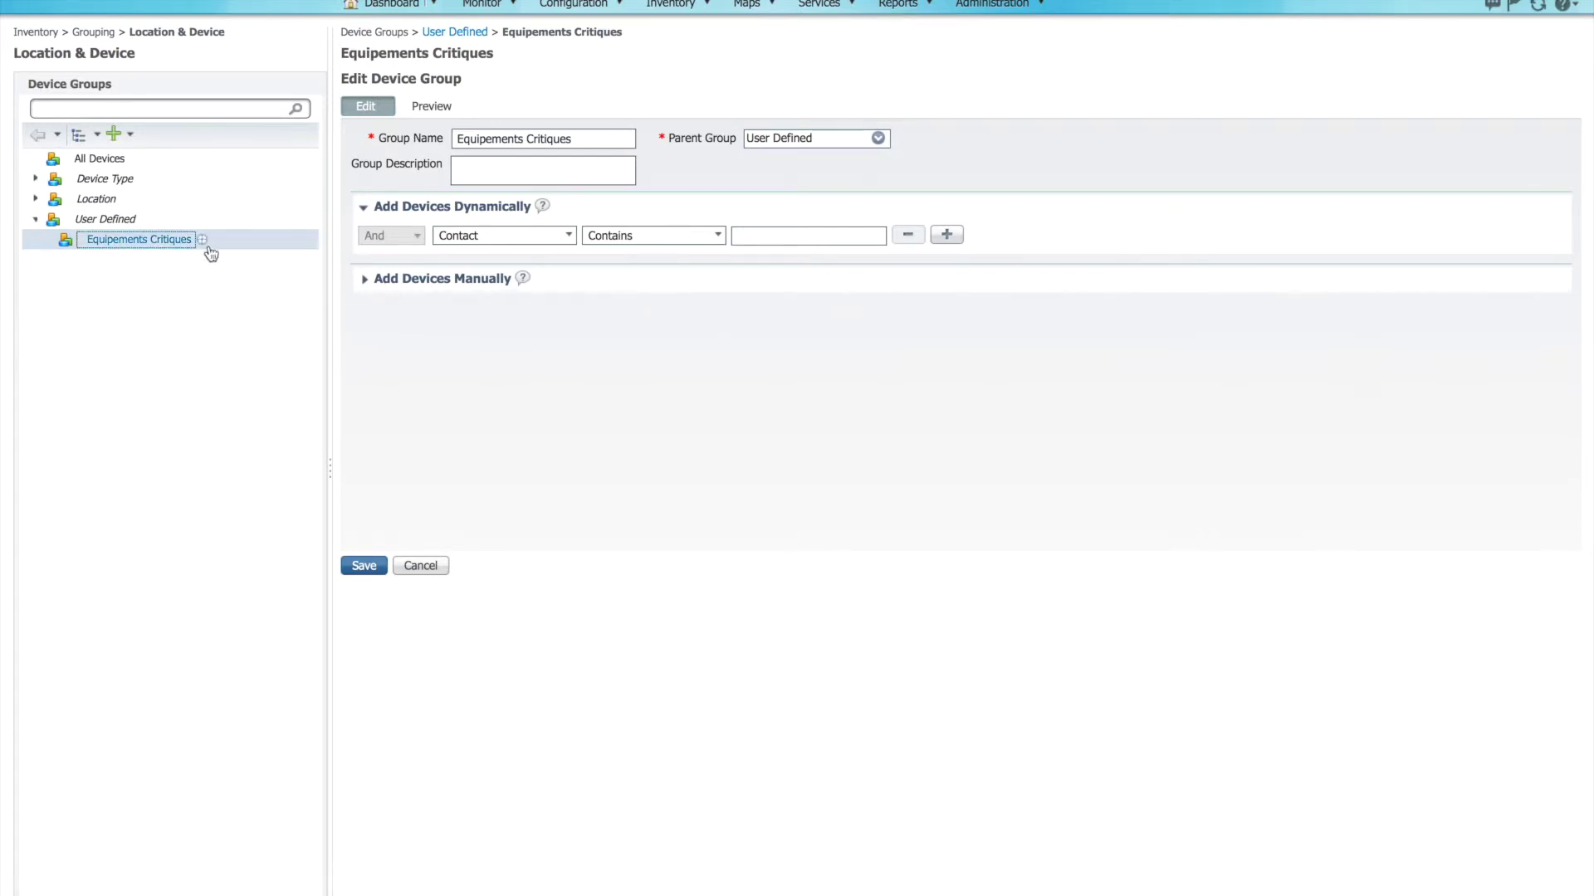
# Step: In Network Devices, show the Equipements Critiques group under User Defined, listing csr1.dcloud.cisco.com
pyautogui.moveTo(675, 9)
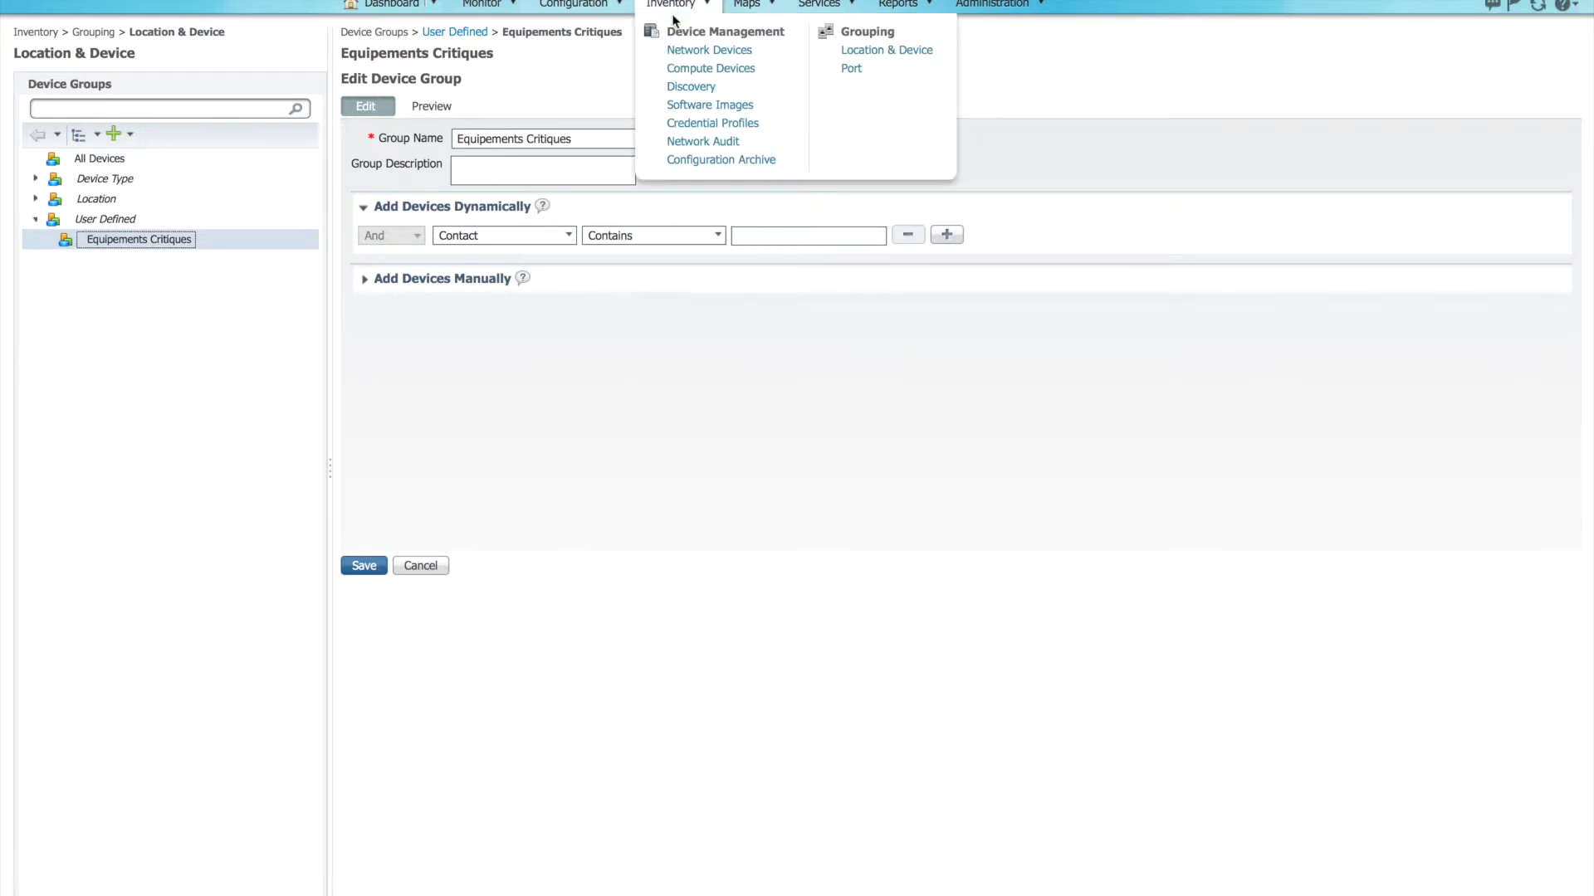
pyautogui.click(680, 49)
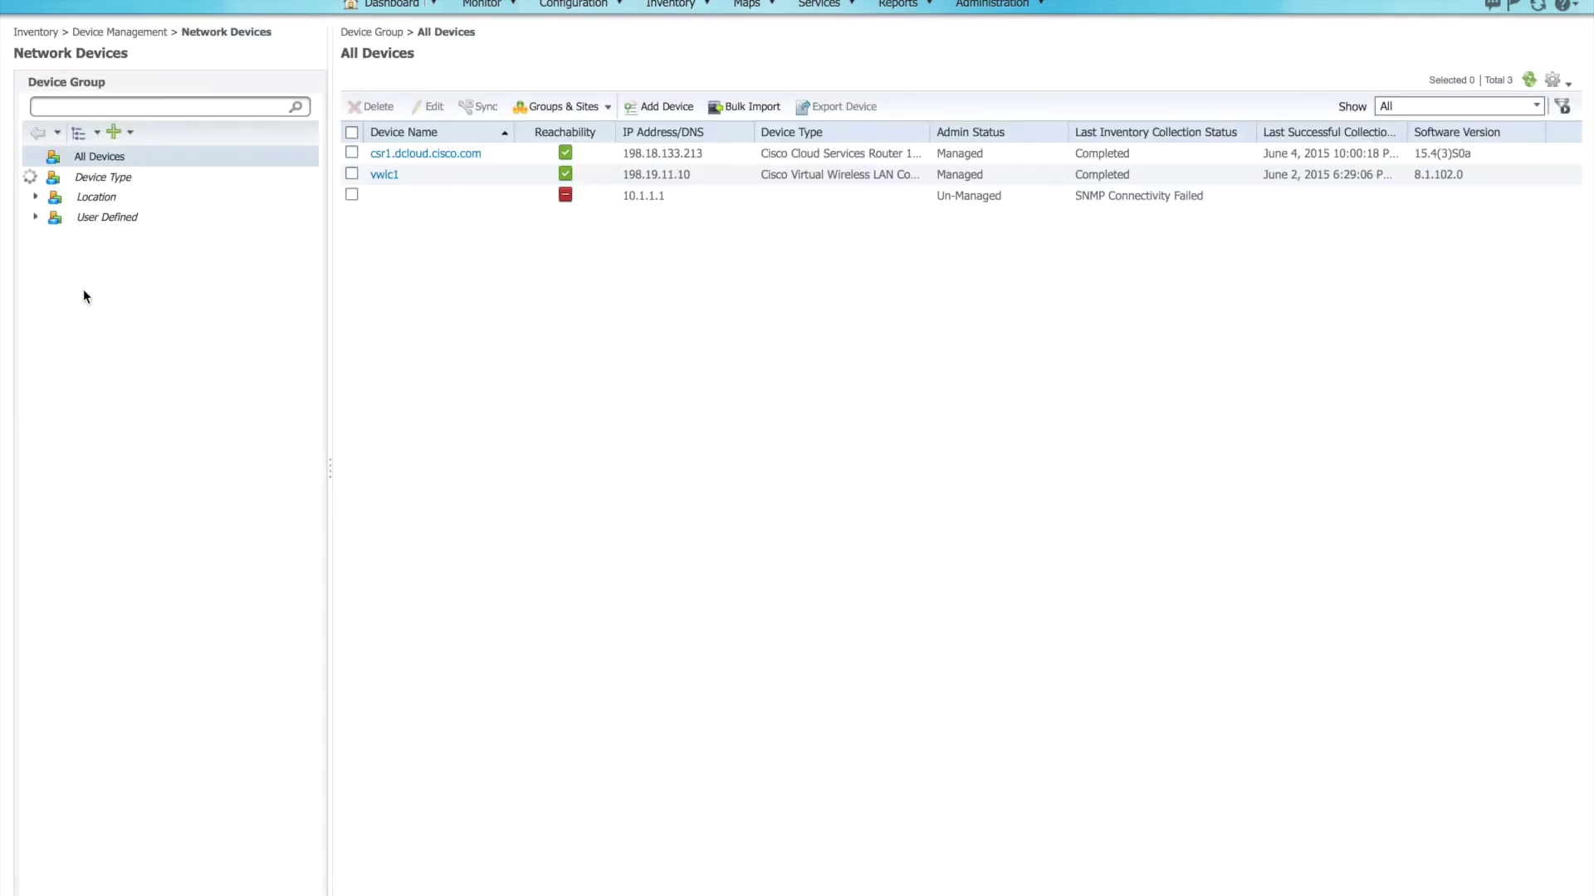
pyautogui.click(36, 278)
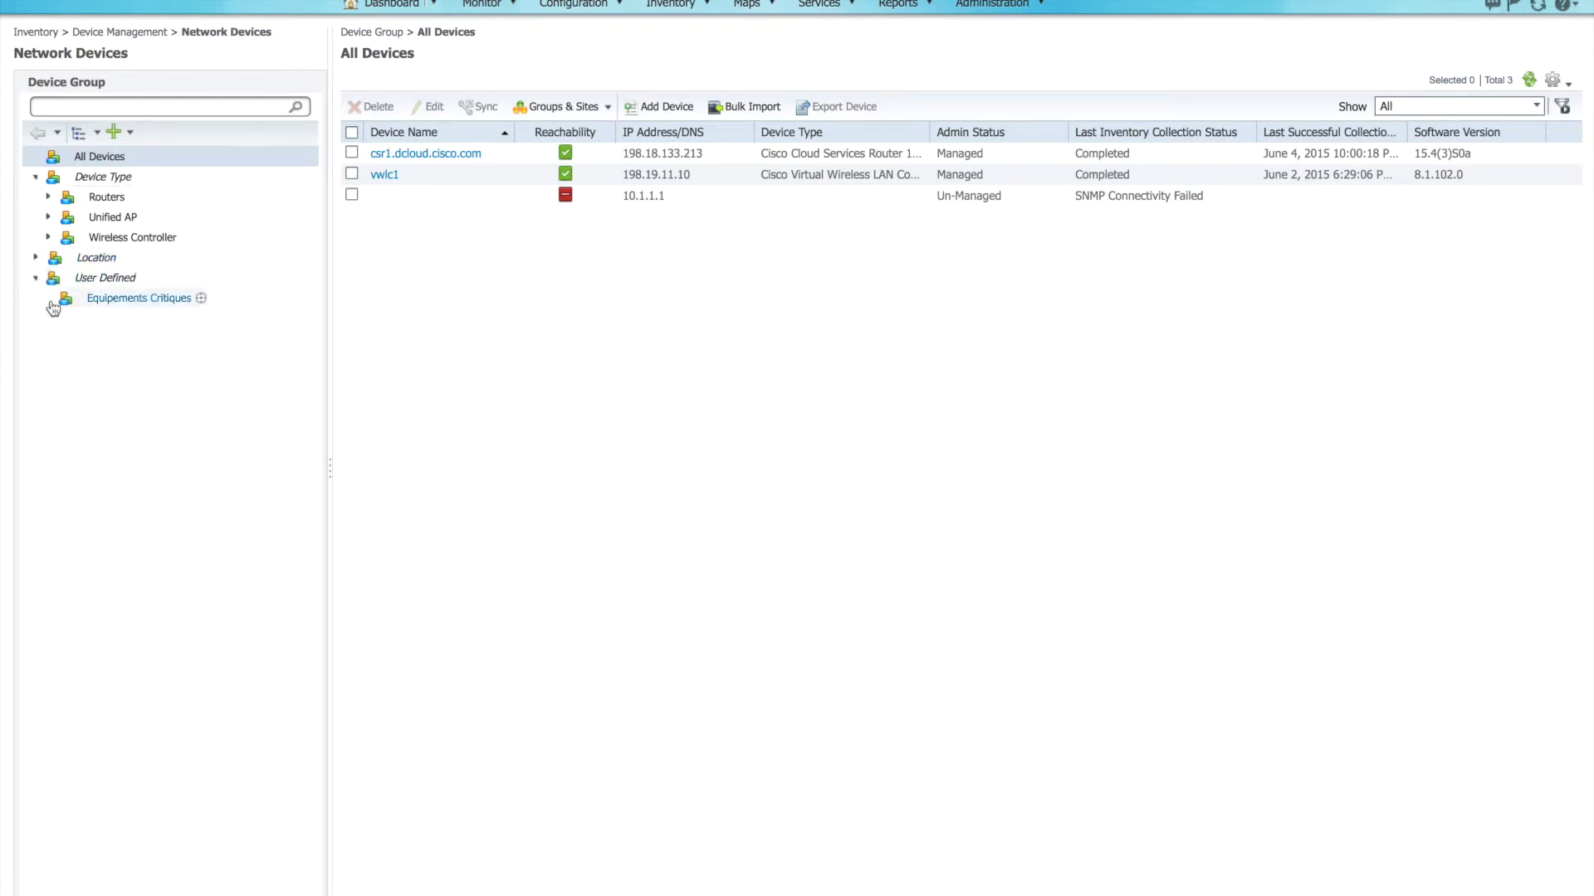
pyautogui.click(108, 305)
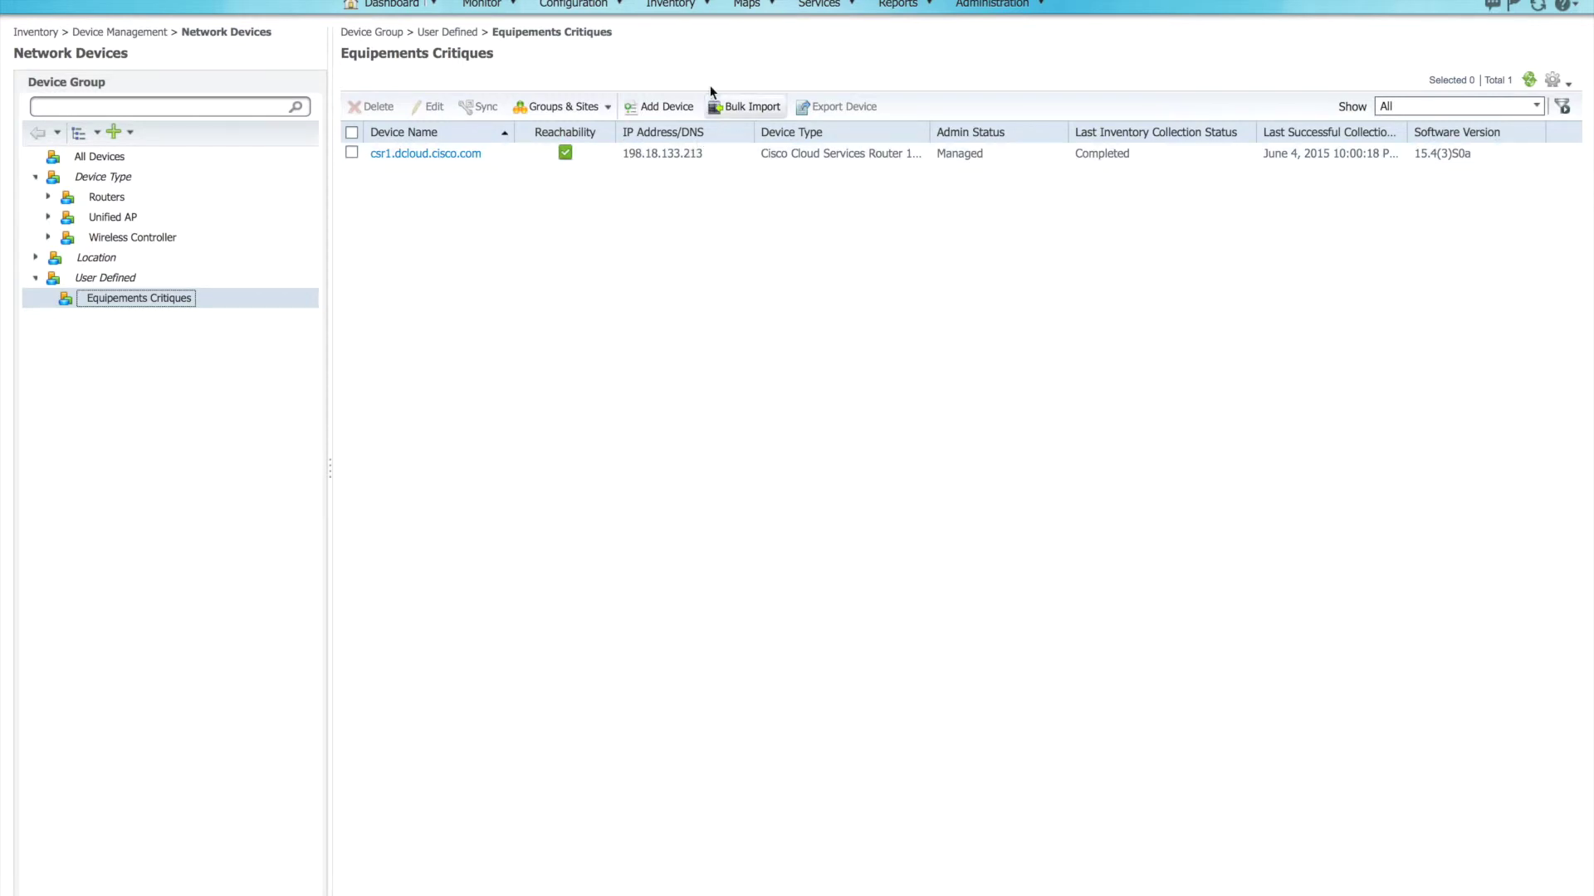
# Step: Start a new credential profile named 'formation' from Inventory > Credential Profiles
pyautogui.click(692, 11)
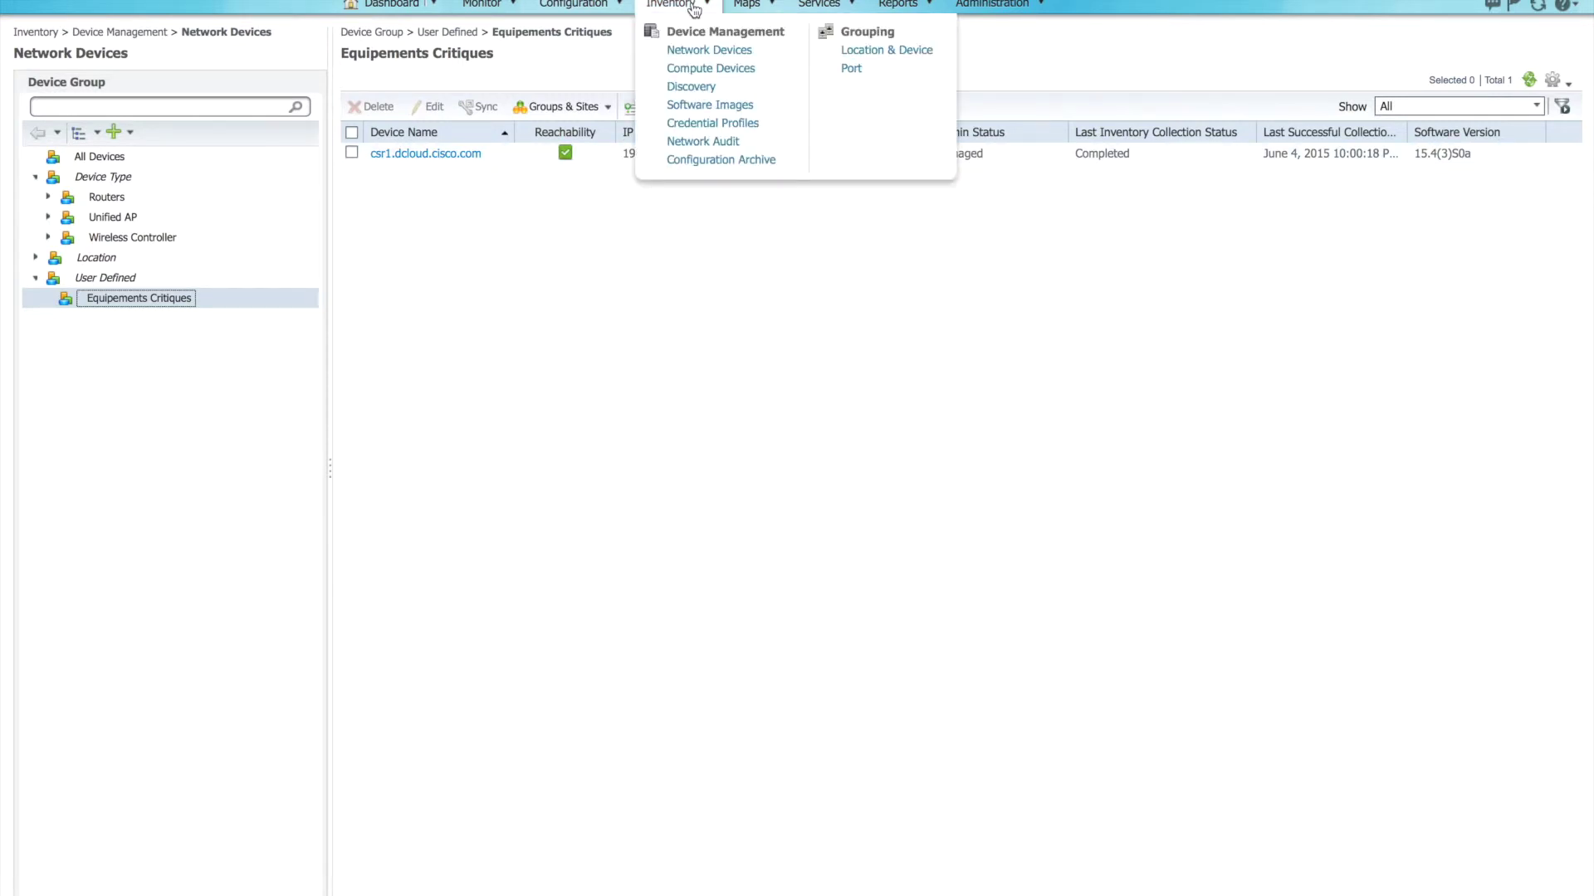
pyautogui.click(714, 122)
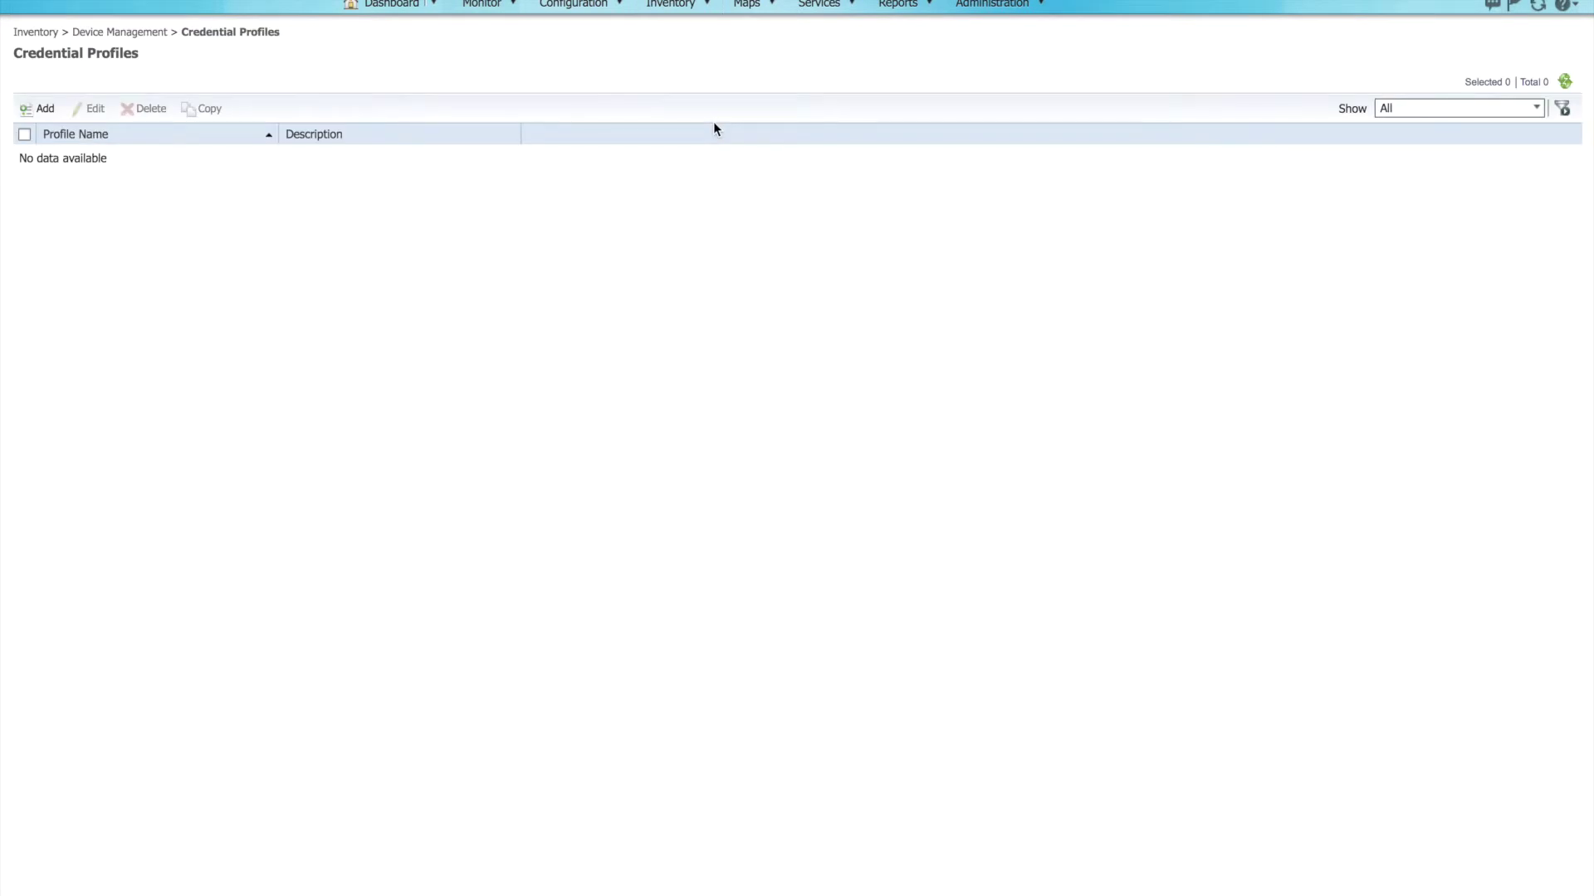
pyautogui.click(41, 108)
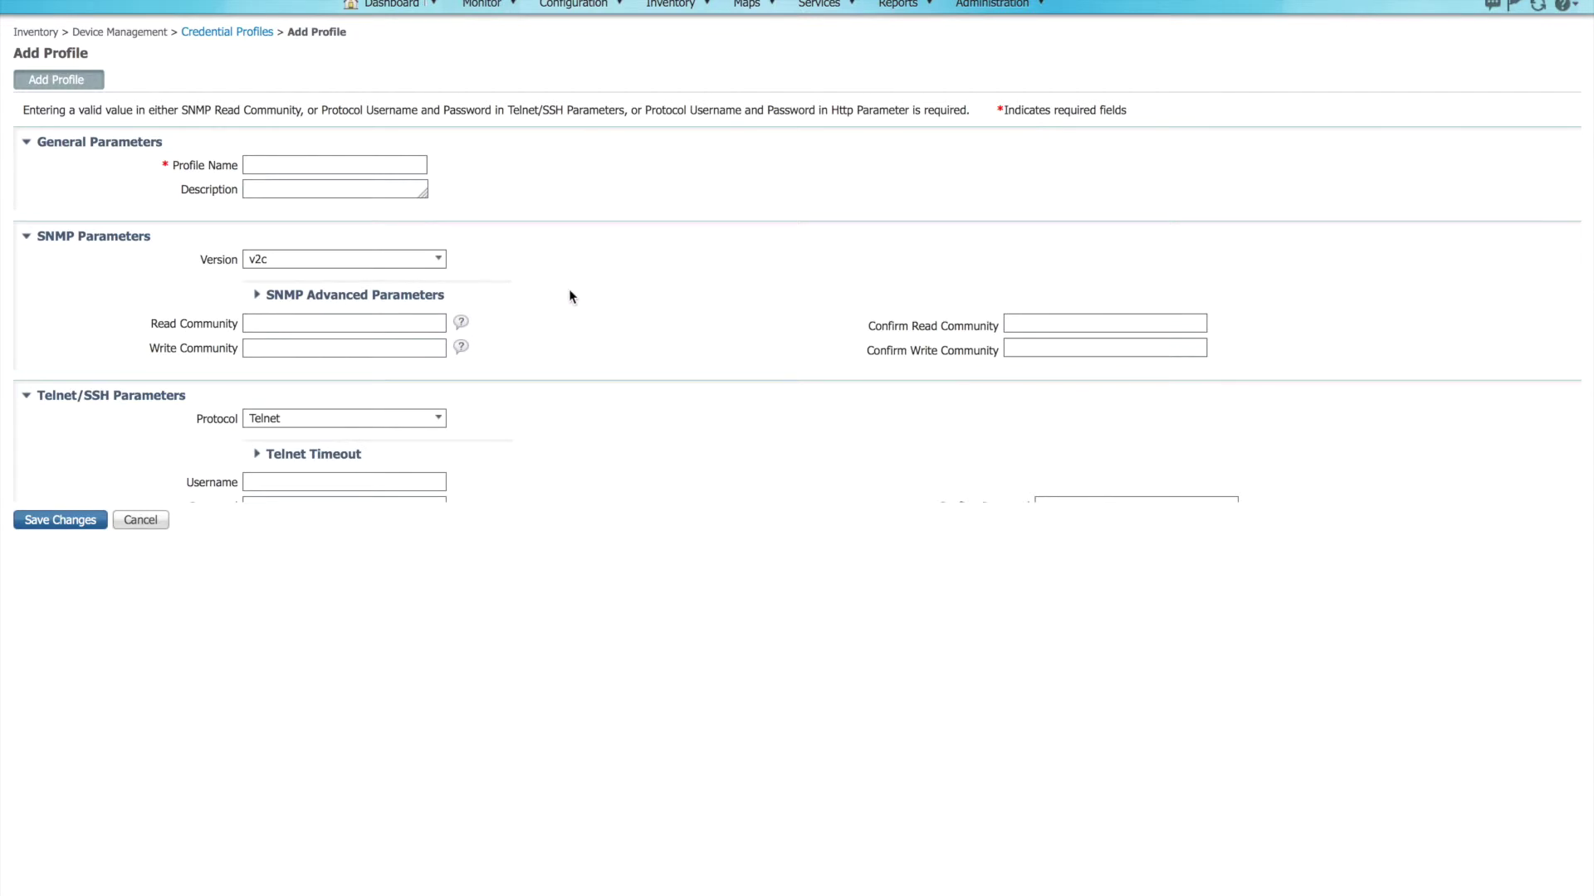
pyautogui.click(381, 163)
pyautogui.write('formation')
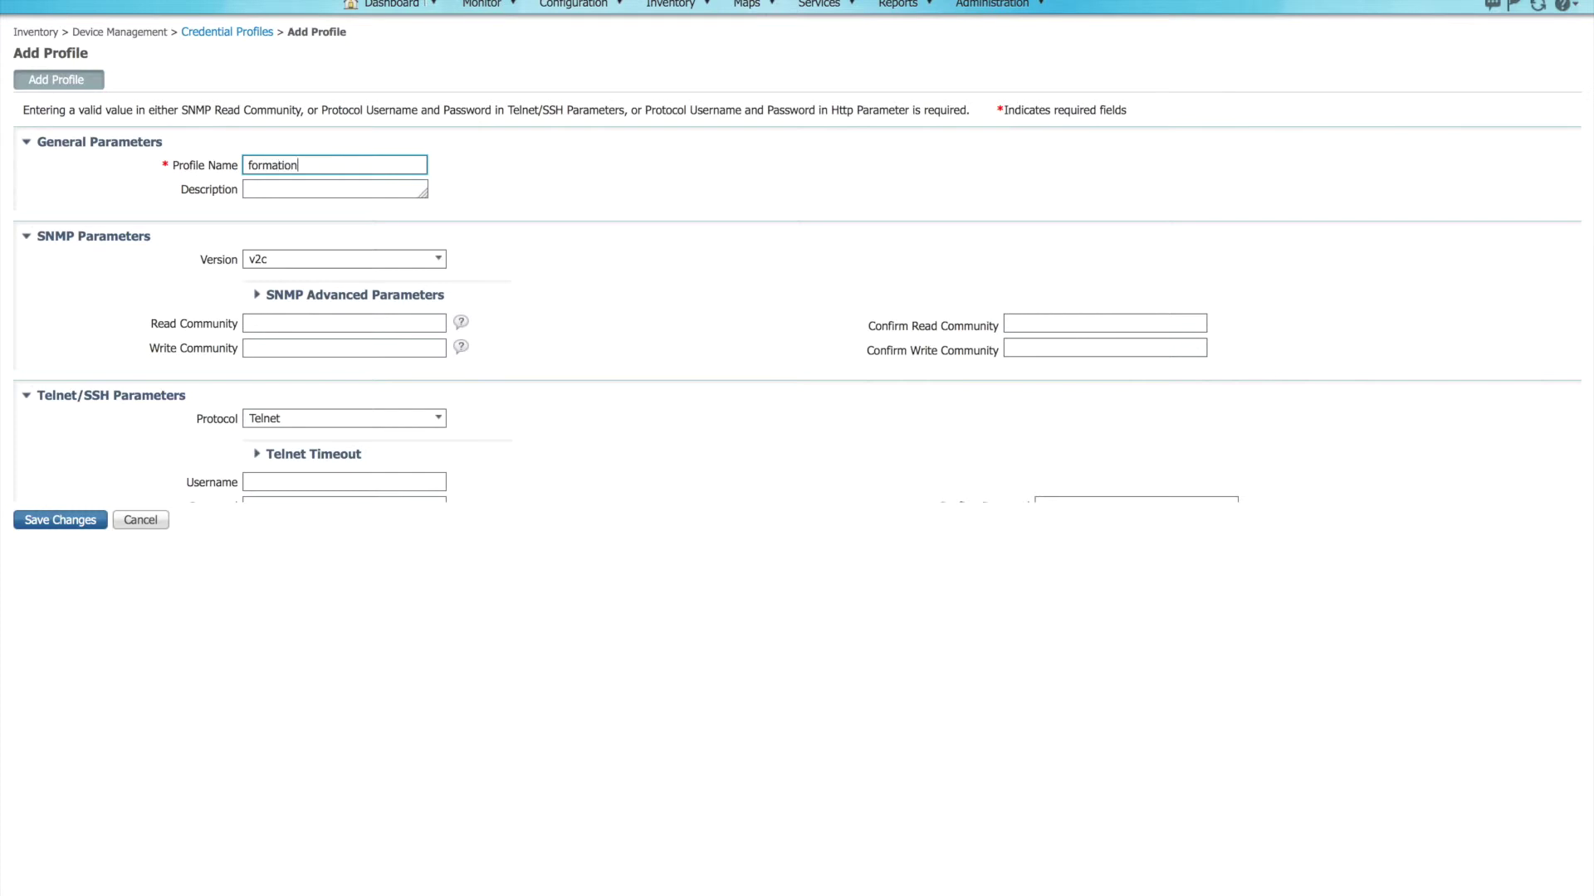
# Step: Keep SNMP v2c and enter and confirm the read and write community strings
pyautogui.click(430, 260)
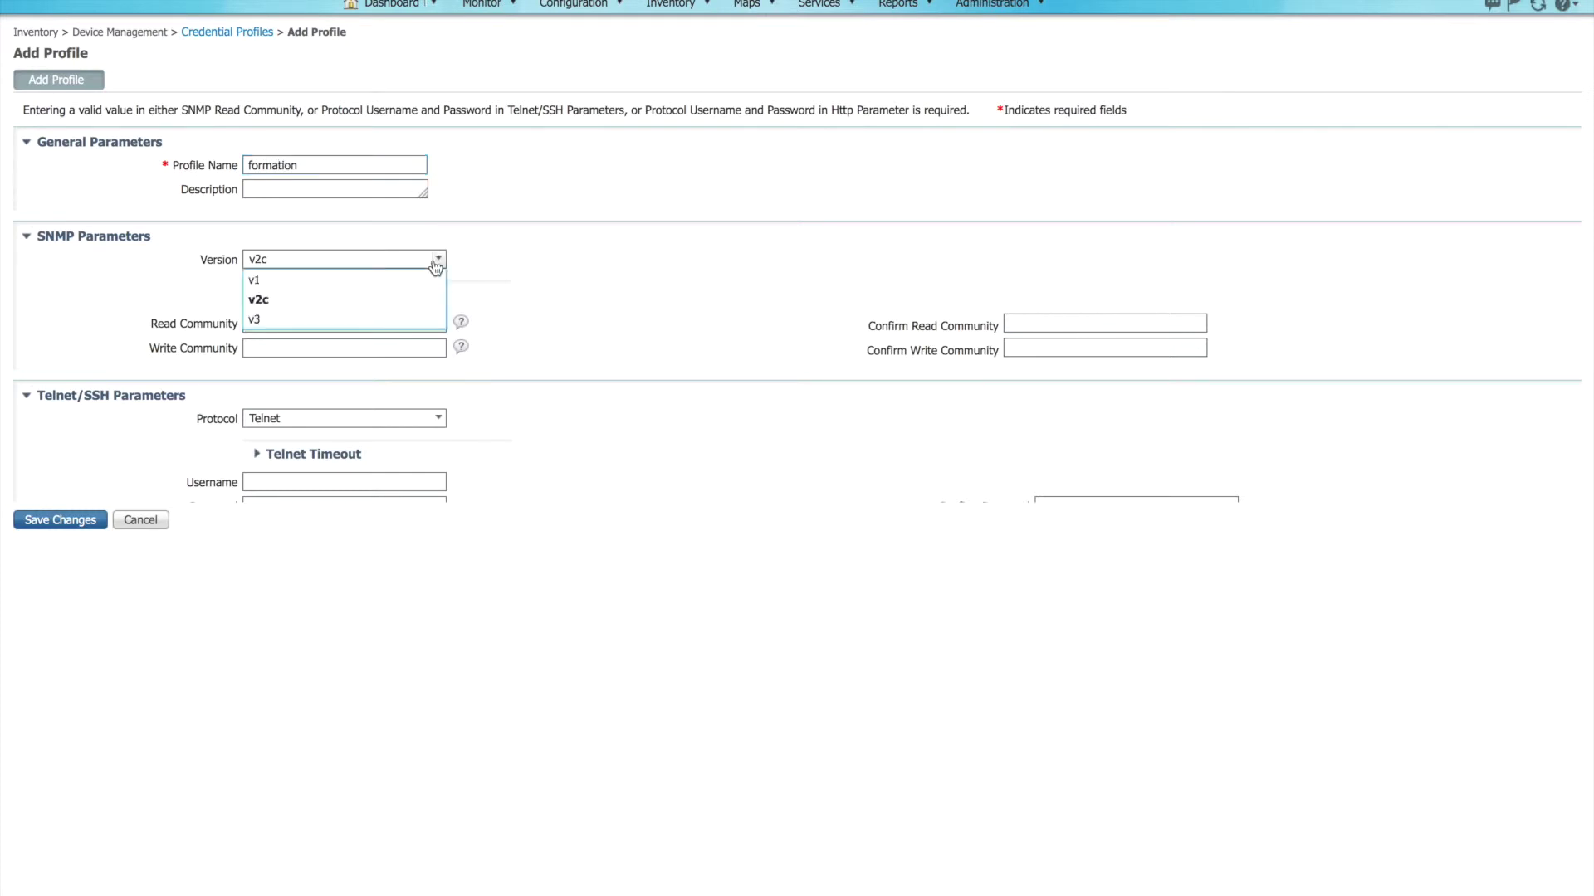
pyautogui.click(362, 304)
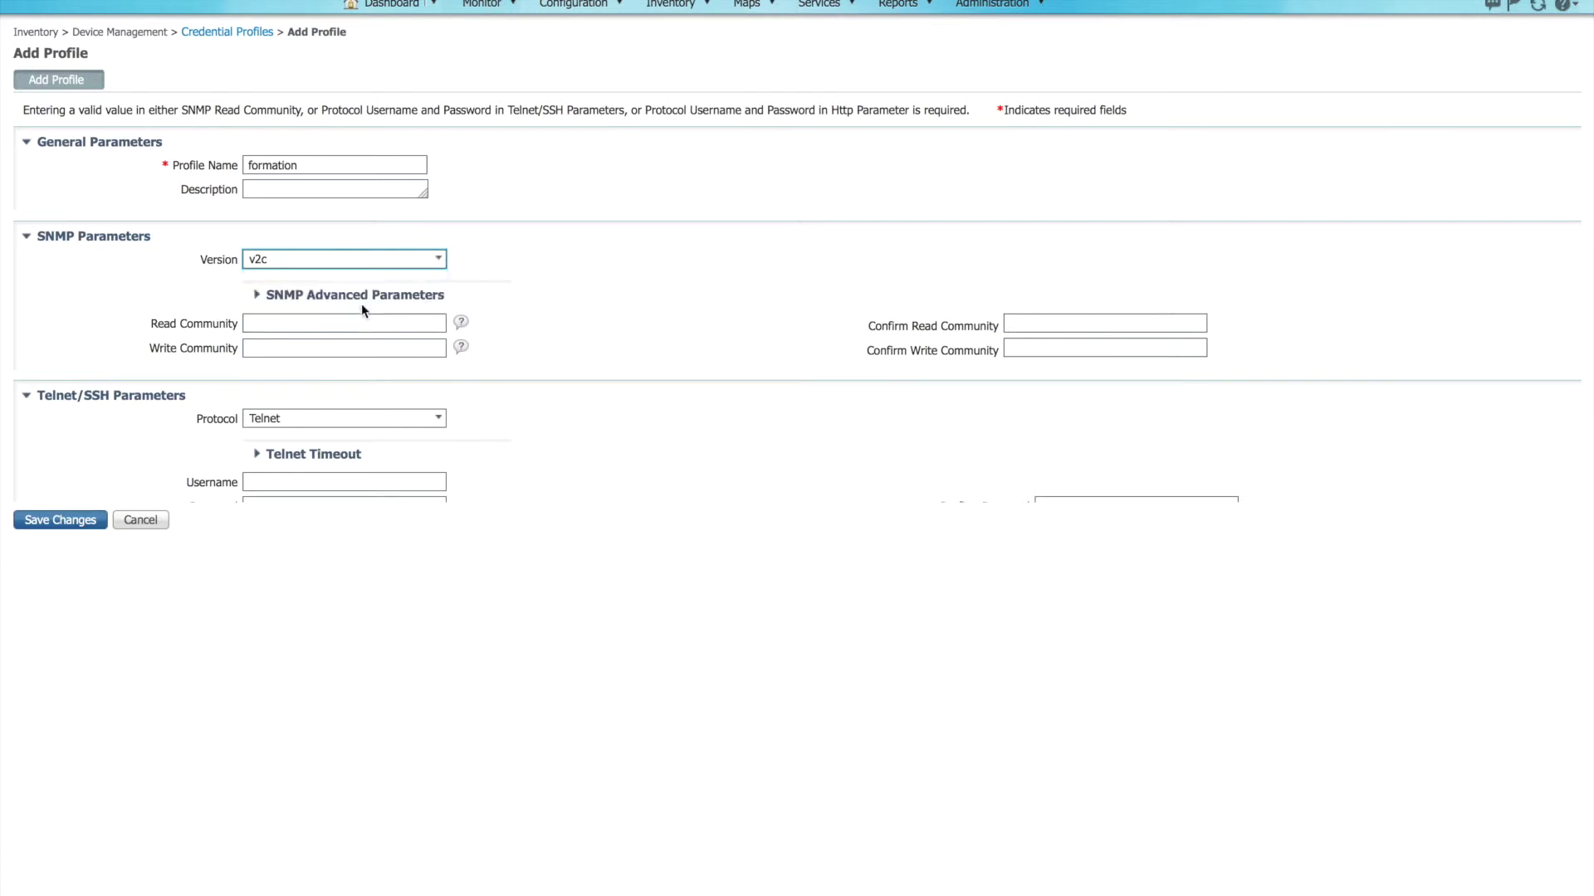
pyautogui.click(312, 323)
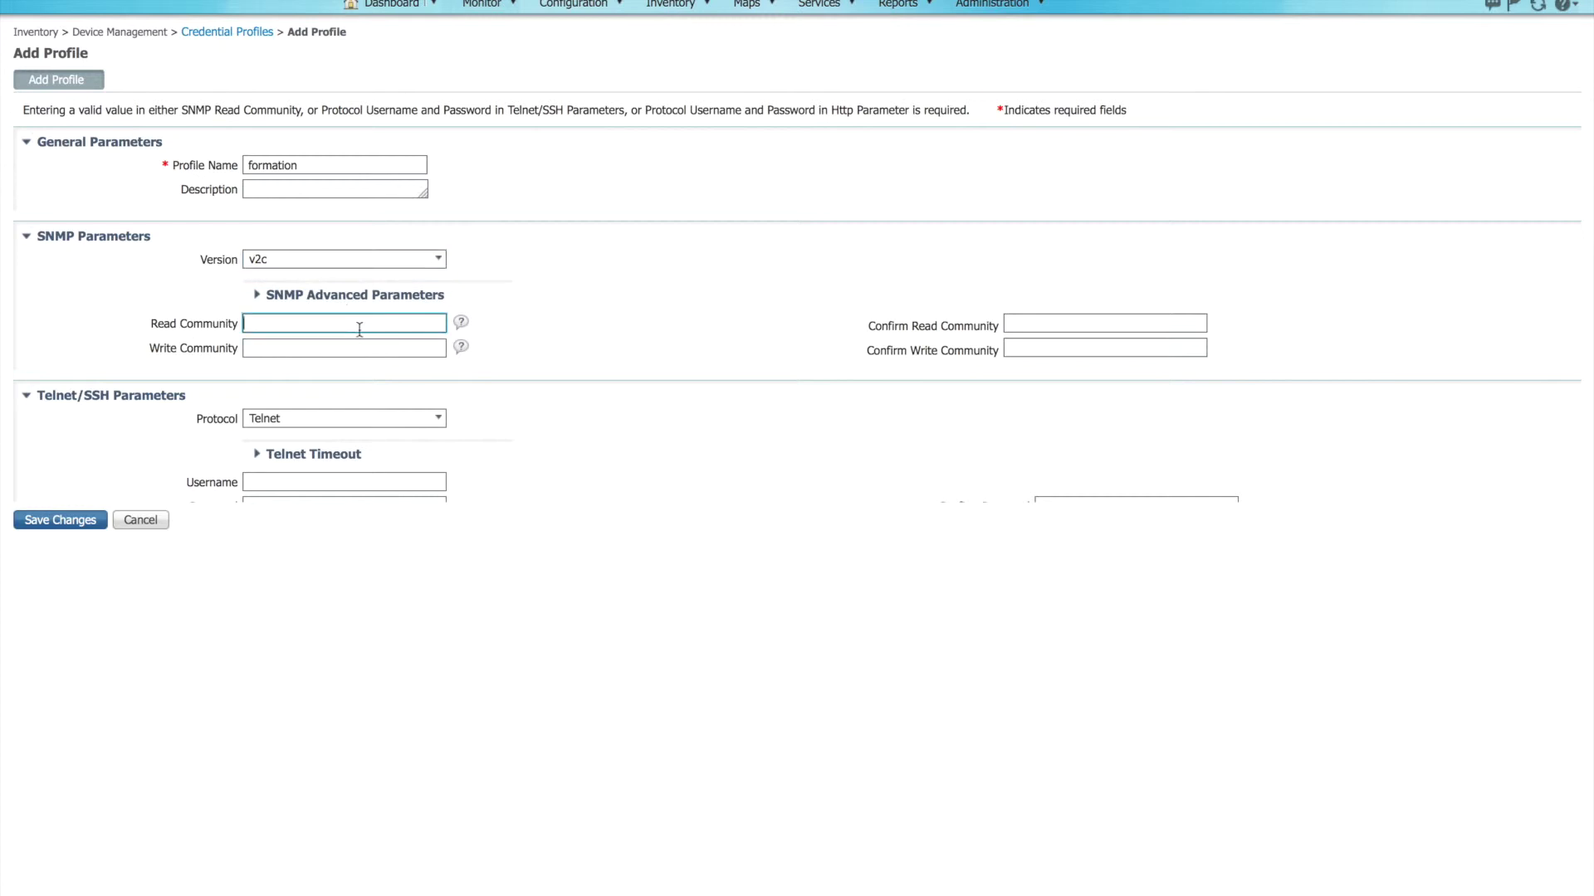
pyautogui.write('public')
pyautogui.press('Tab')
pyautogui.write('public')
pyautogui.press('Tab')
pyautogui.write('private')
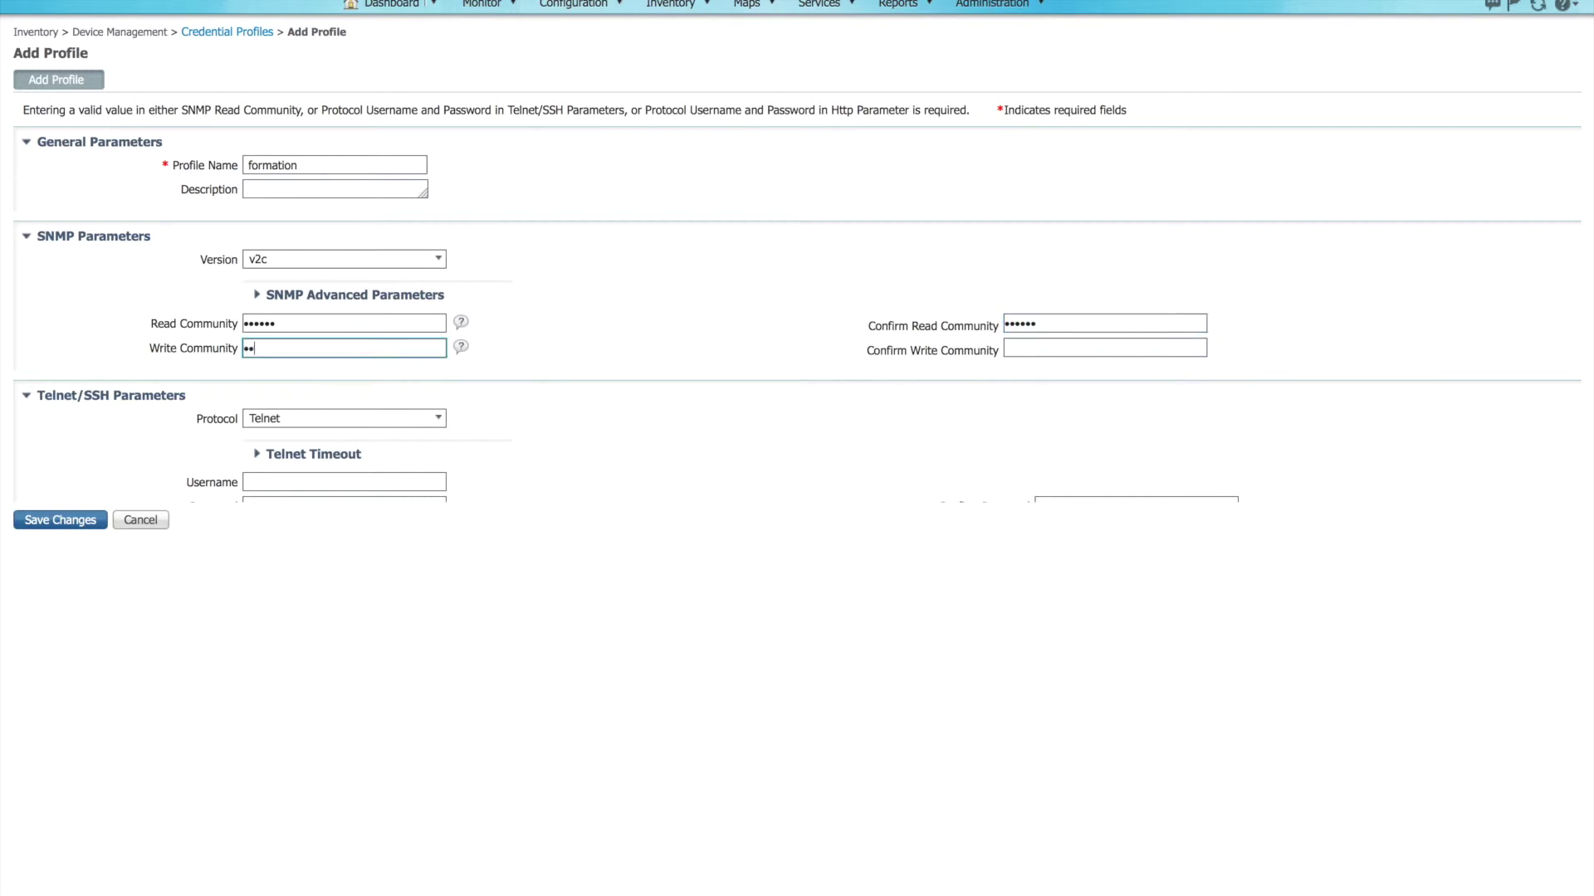
pyautogui.press('Tab')
pyautogui.write('private')
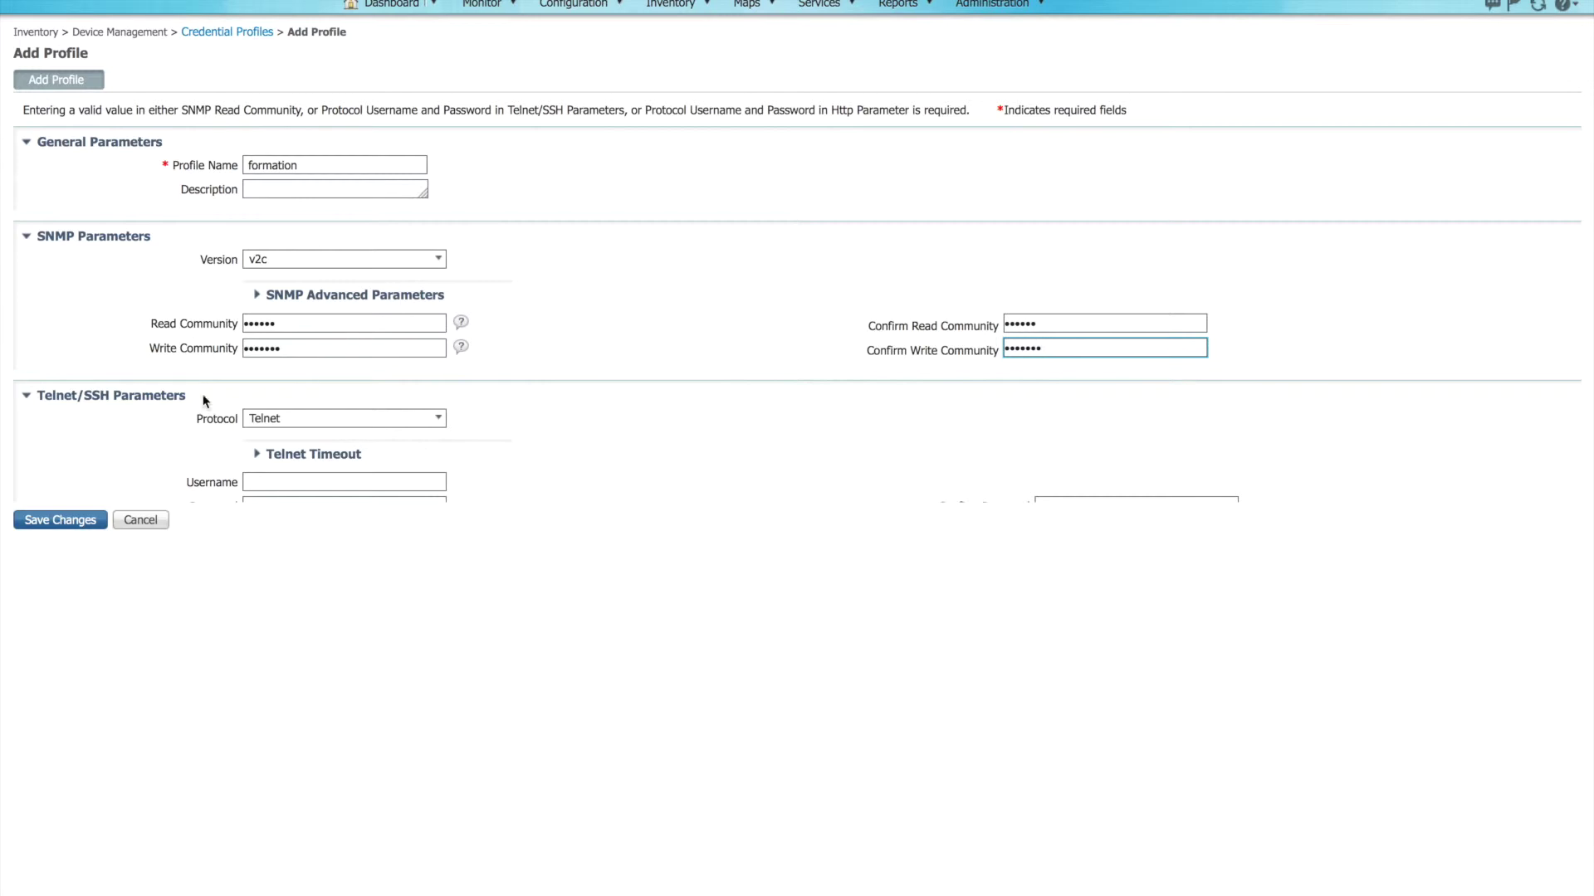
# Step: Set the login protocol to SSH2 with a username and a confirmed password
pyautogui.click(294, 419)
pyautogui.click(278, 459)
pyautogui.click(270, 482)
pyautogui.write('admi')
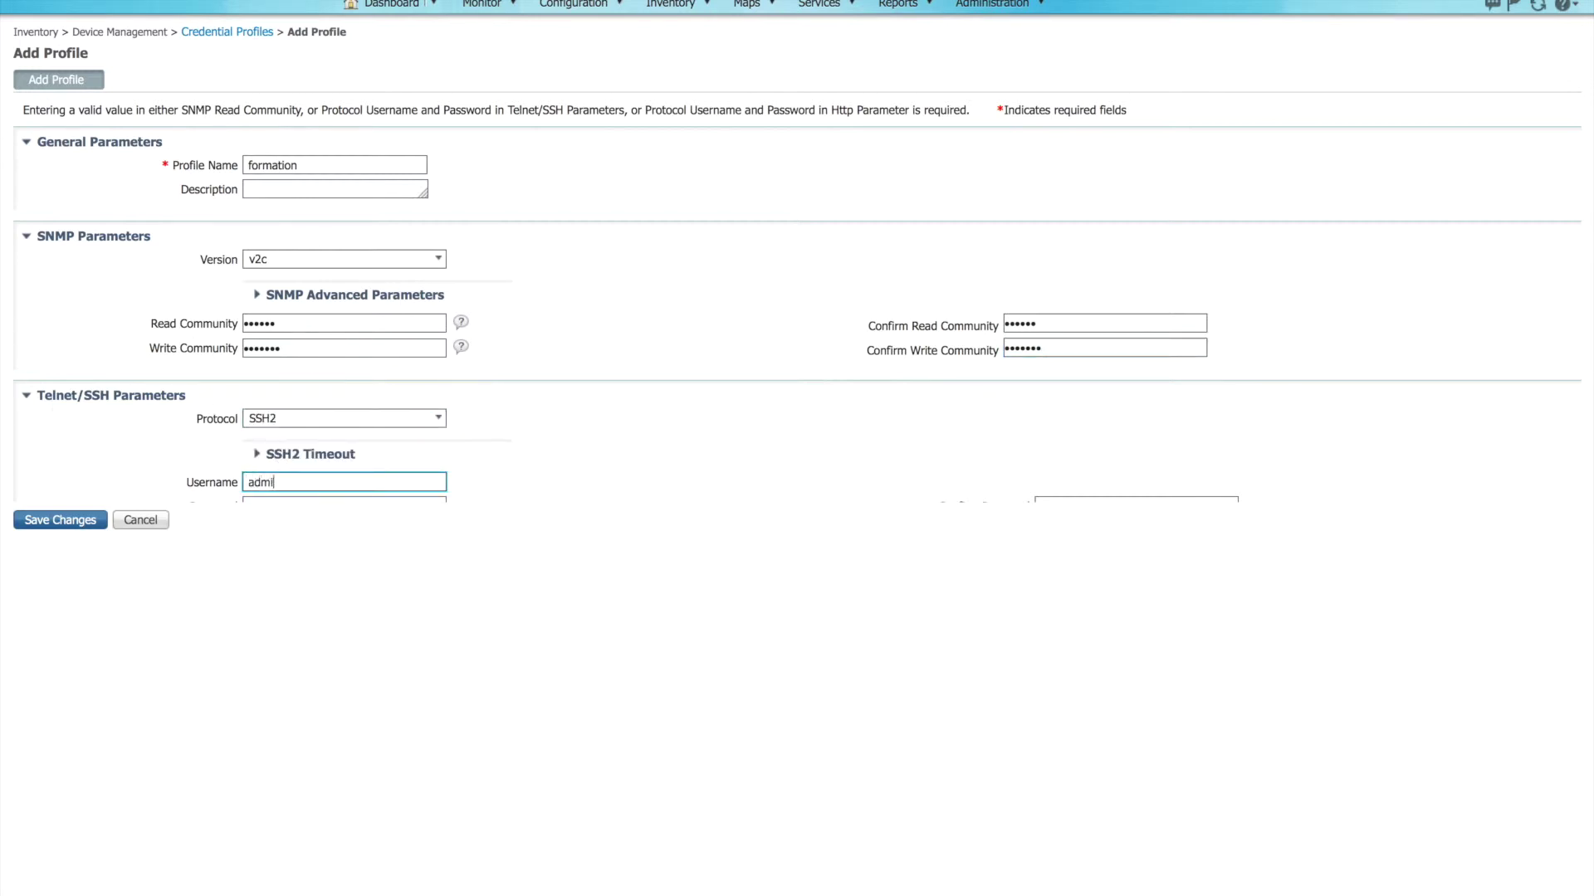
pyautogui.write('n')
pyautogui.press('Tab')
pyautogui.write('****')
pyautogui.click(1135, 493)
pyautogui.write('****')
# Step: Enter and confirm the enable password, then save the formation profile
pyautogui.press('Tab')
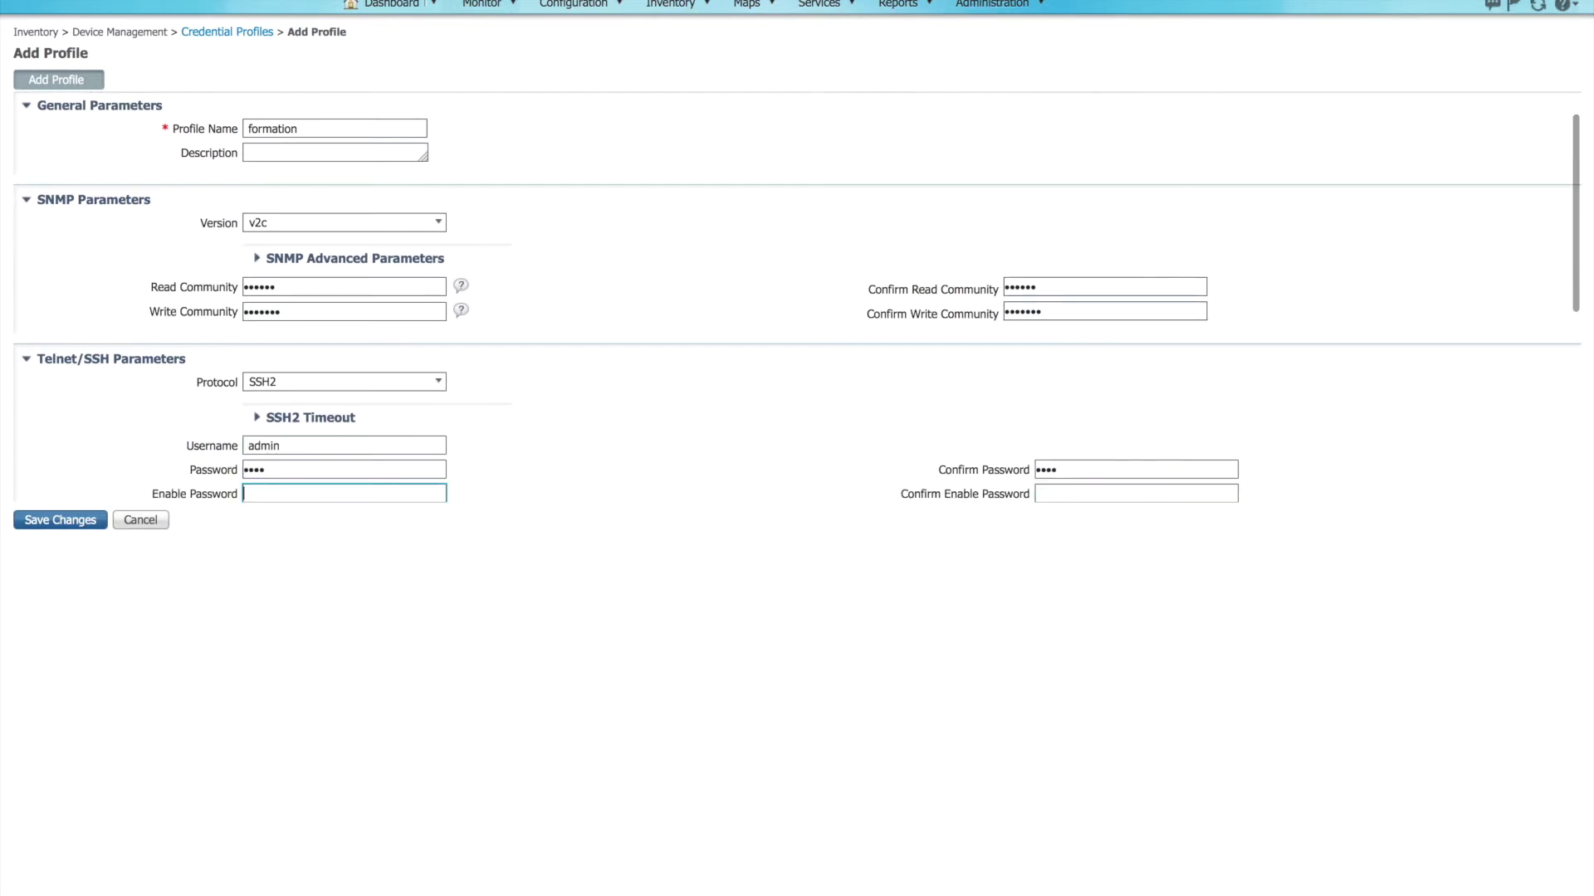
pyautogui.write('****')
pyautogui.press('Tab')
pyautogui.write('****')
pyautogui.click(591, 445)
pyautogui.scroll(-4, 591, 445)
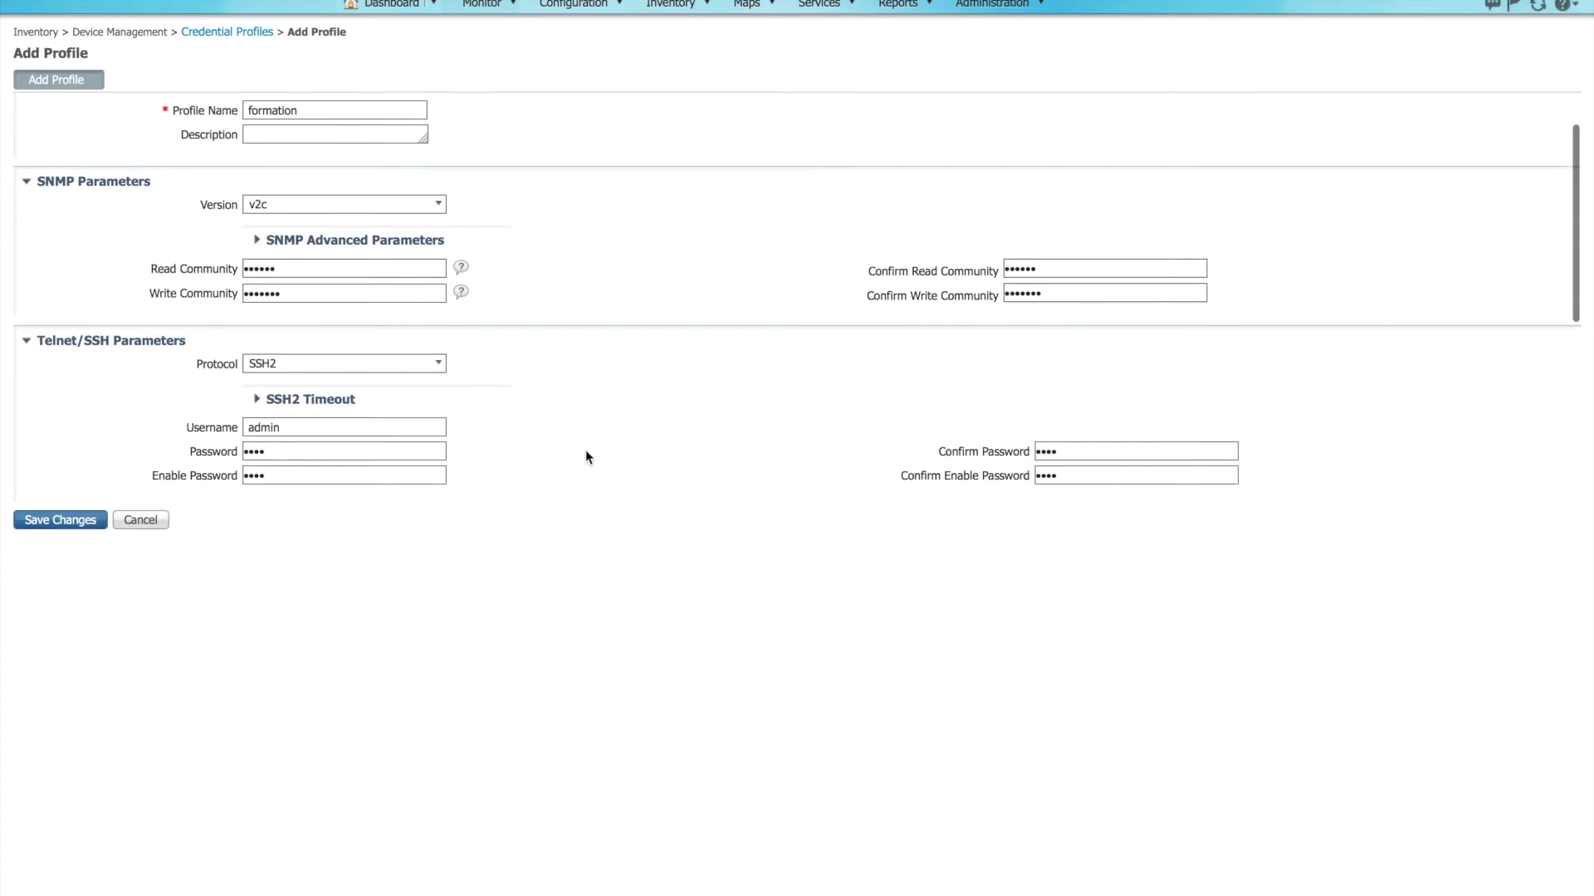
pyautogui.scroll(-5, 586, 452)
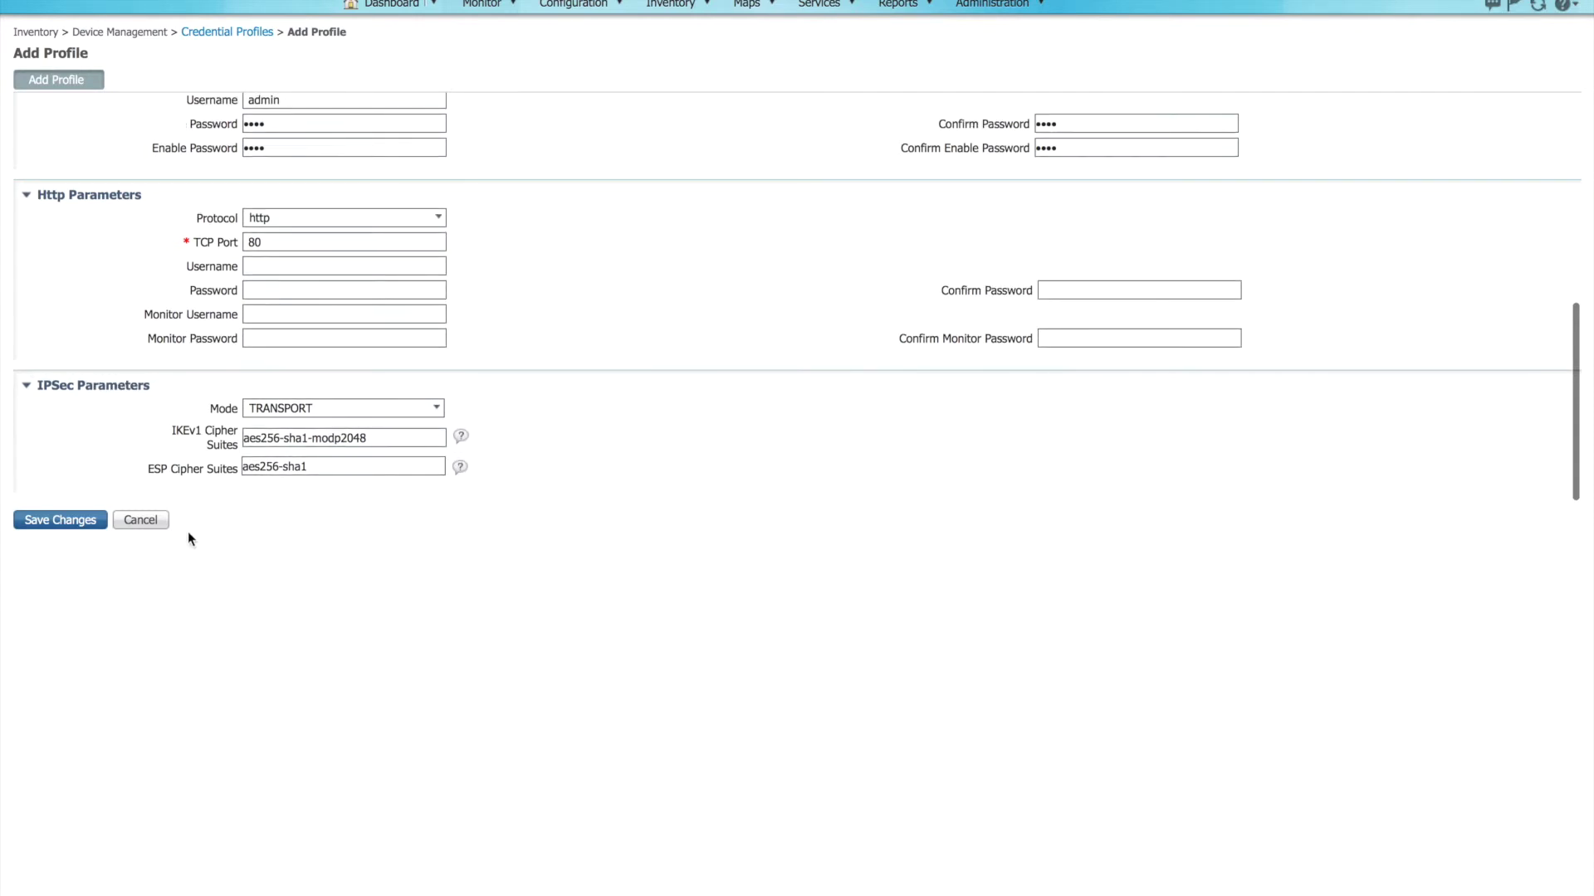
pyautogui.click(75, 524)
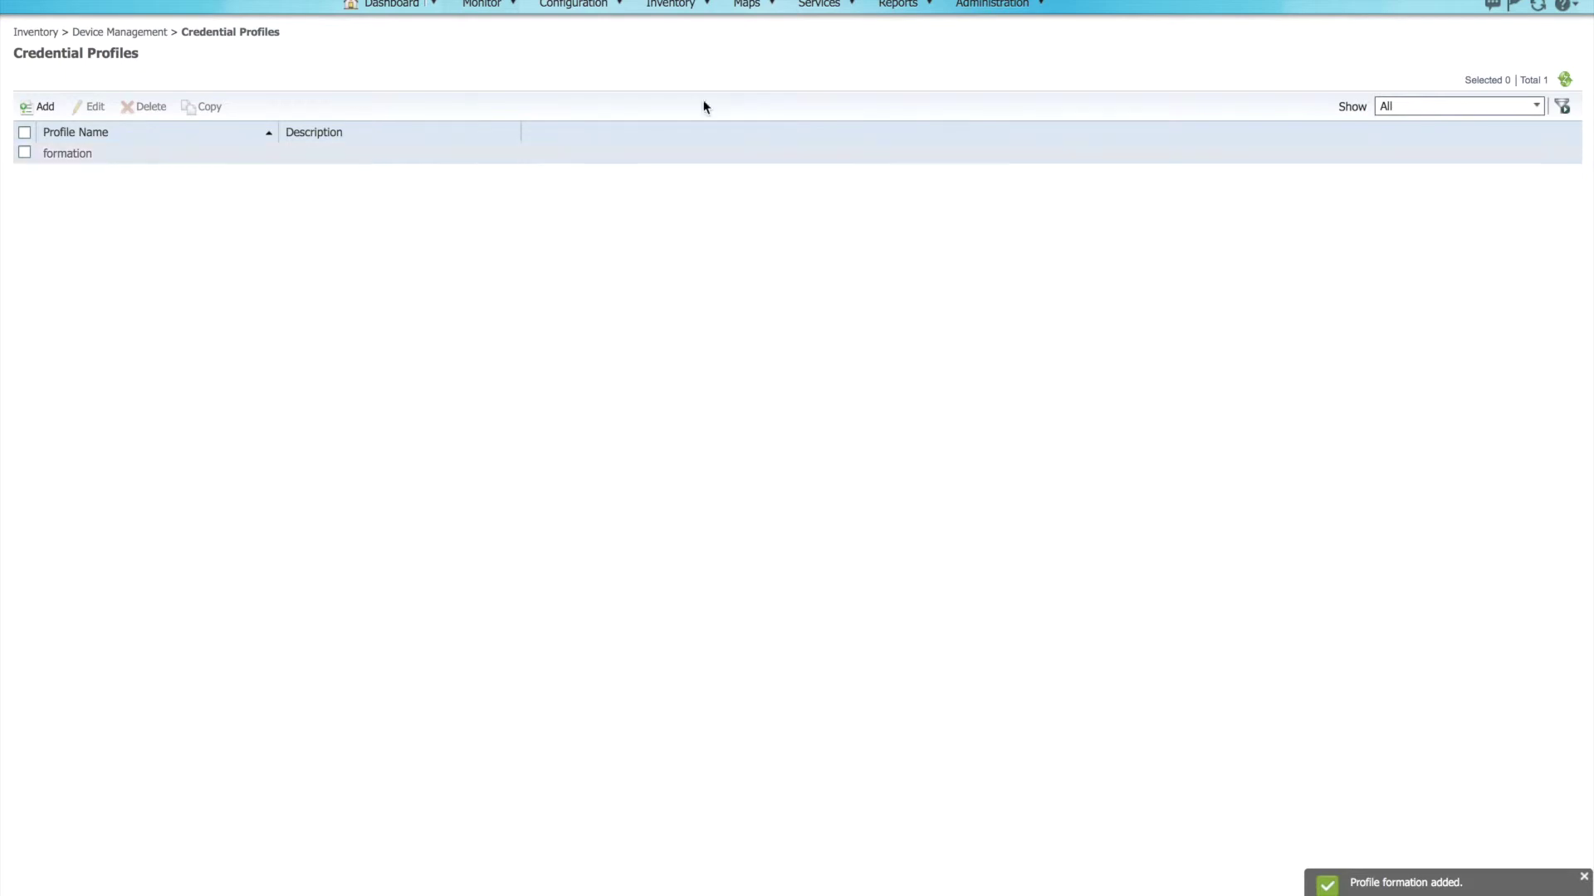
# Step: Try adding a device prefilled from the formation credential profile, review it, then cancel
pyautogui.moveTo(700, 8)
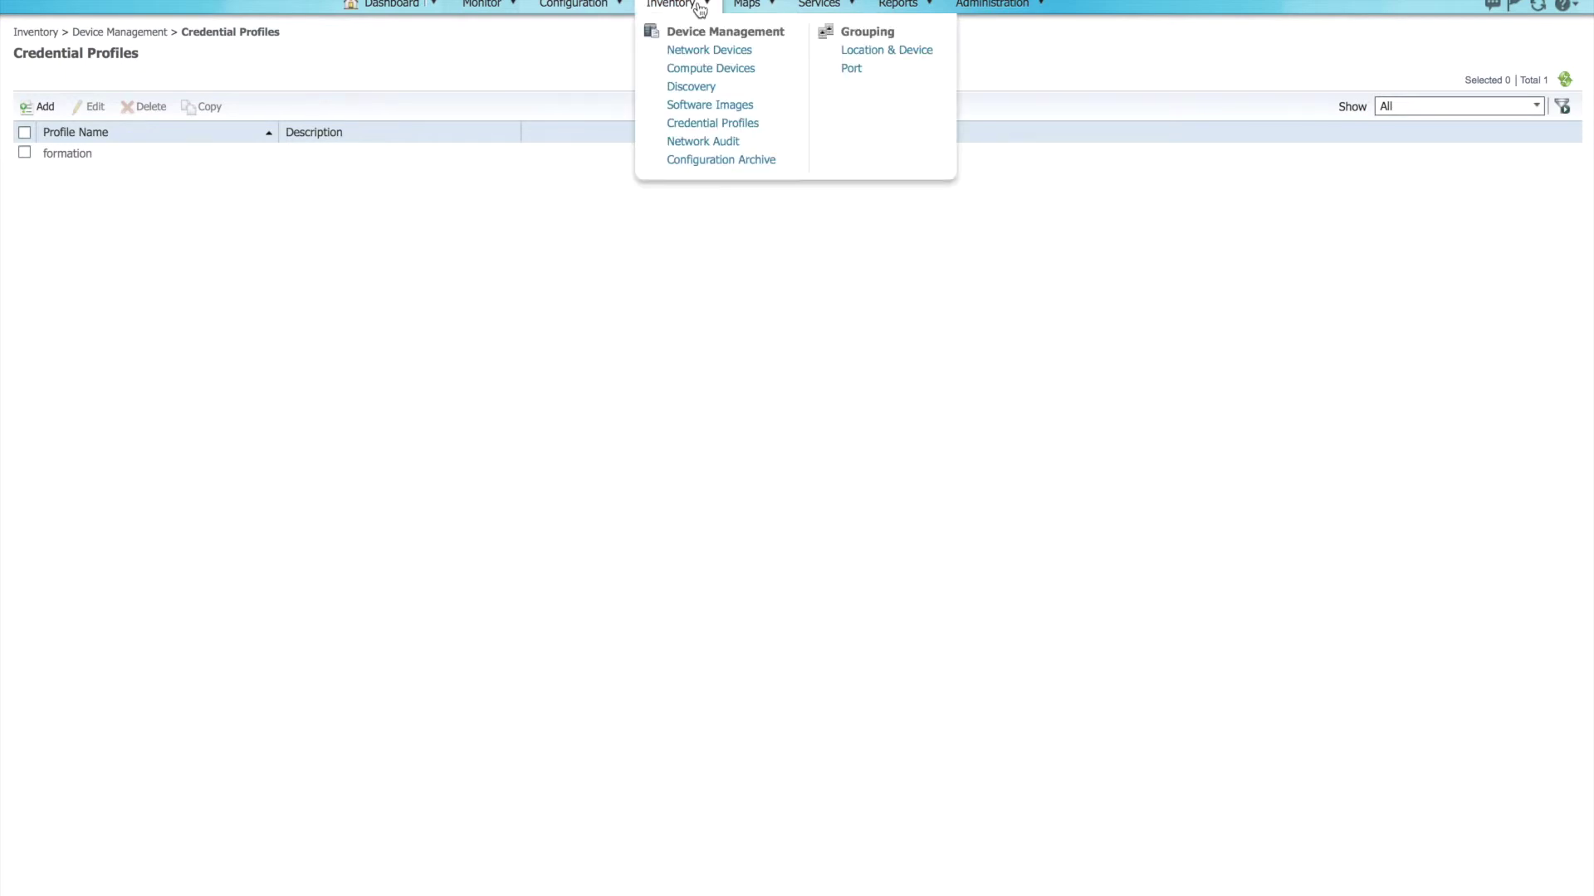
pyautogui.click(693, 52)
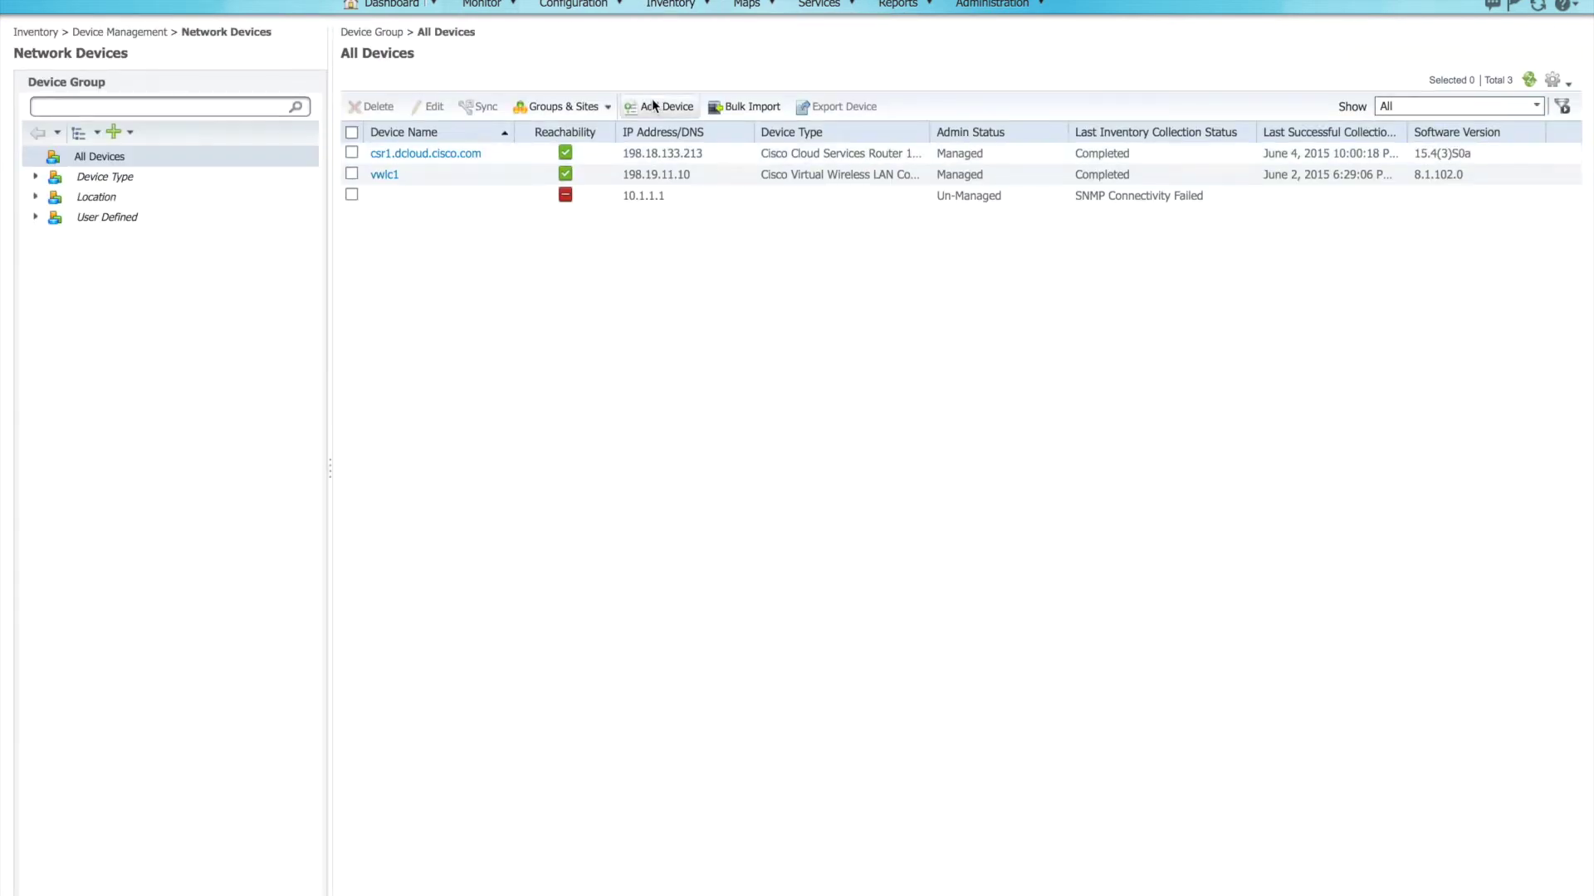
pyautogui.click(659, 107)
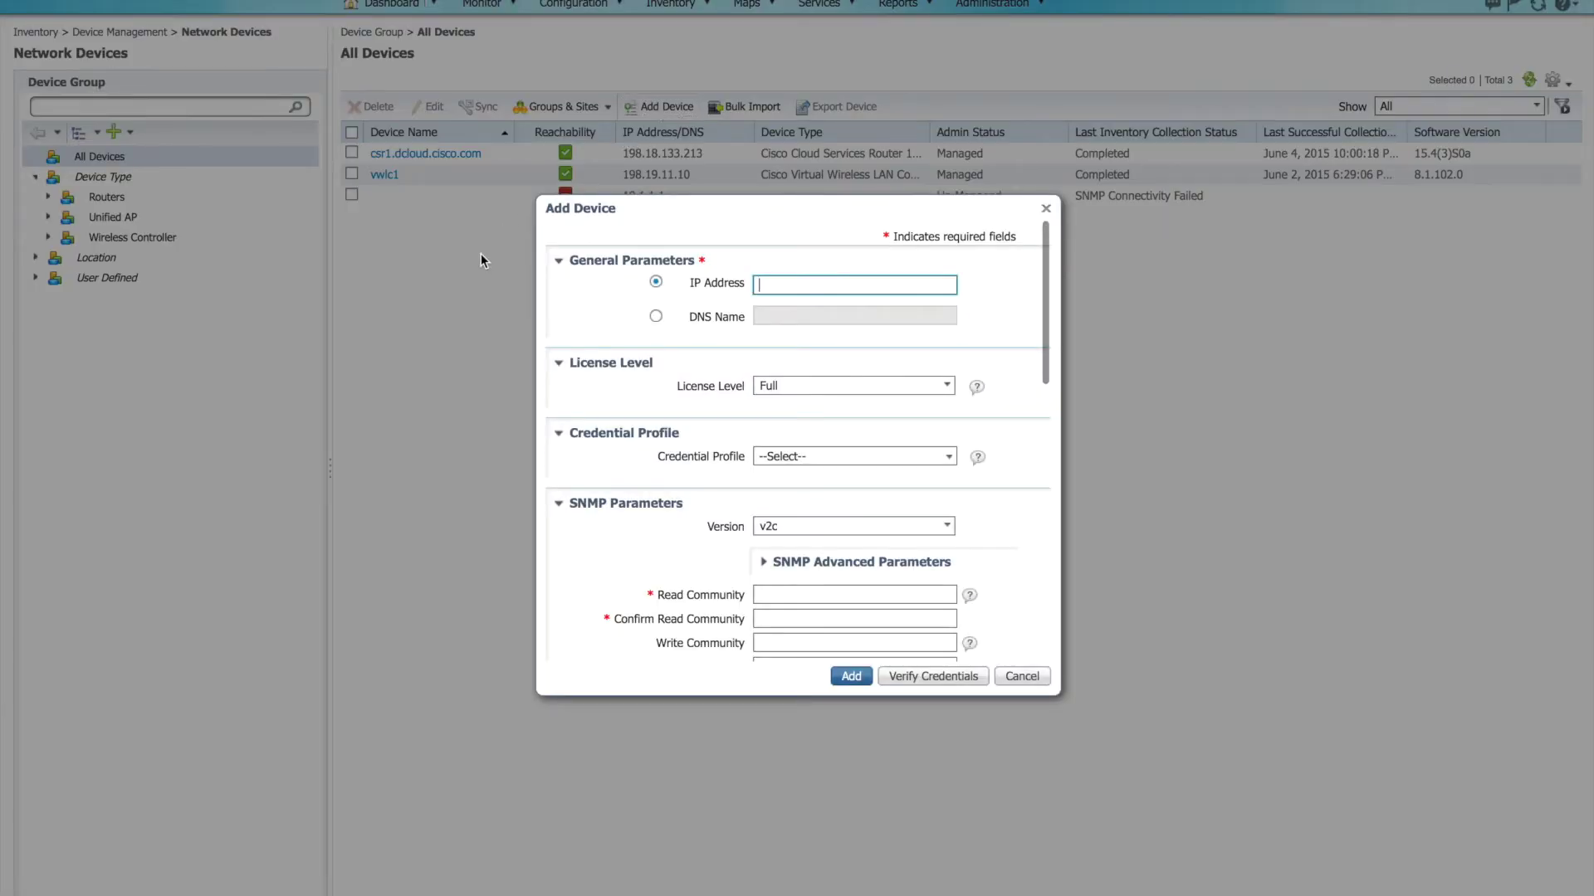
pyautogui.click(949, 458)
pyautogui.click(908, 473)
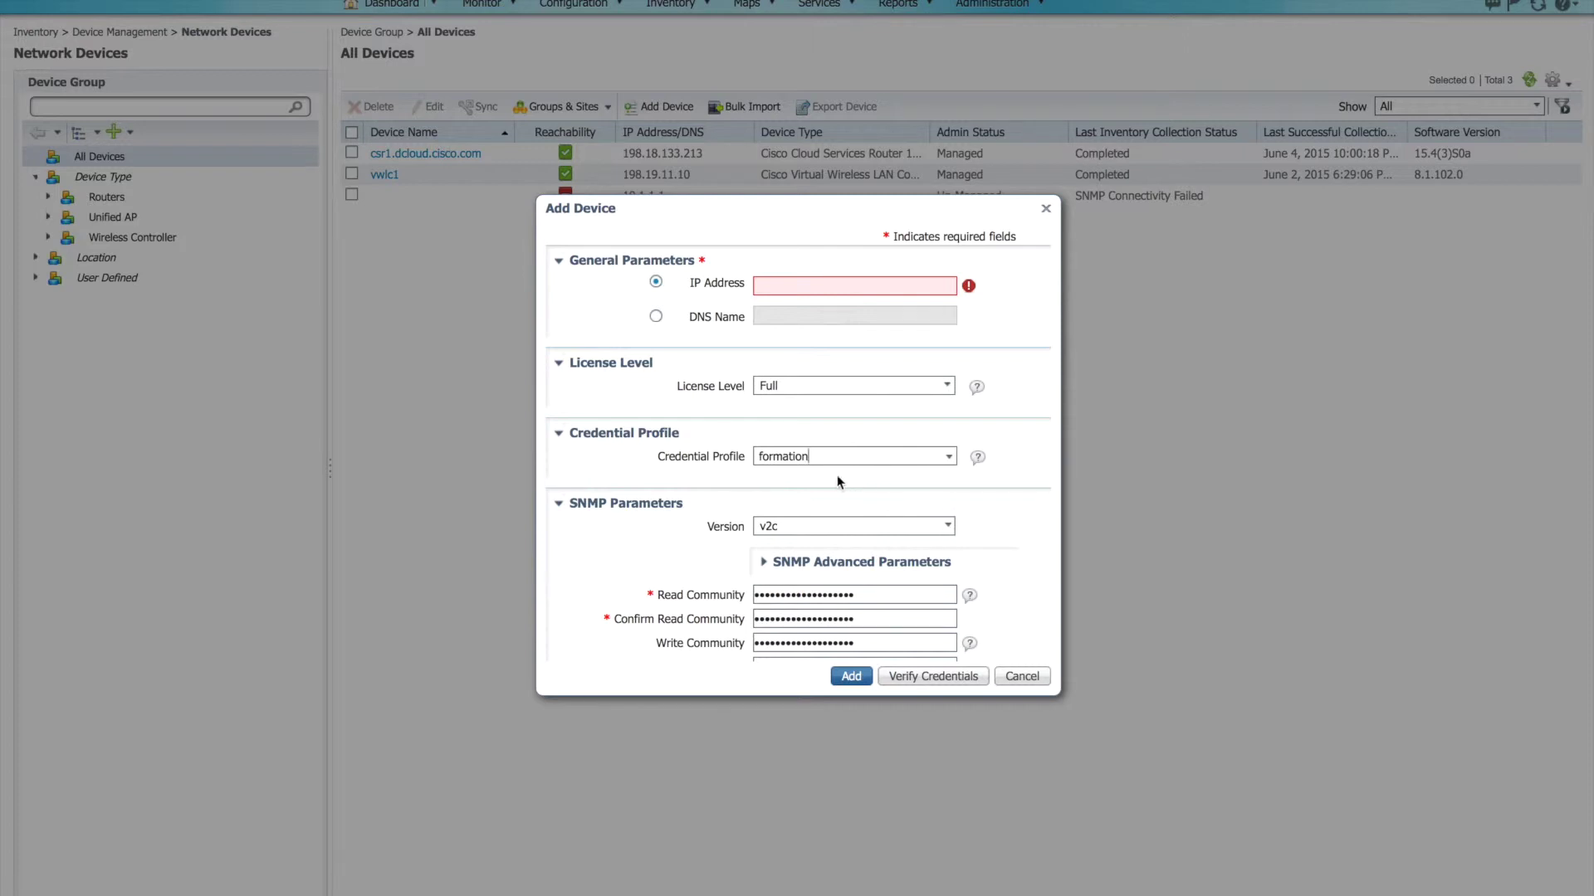
pyautogui.scroll(-3, 986, 508)
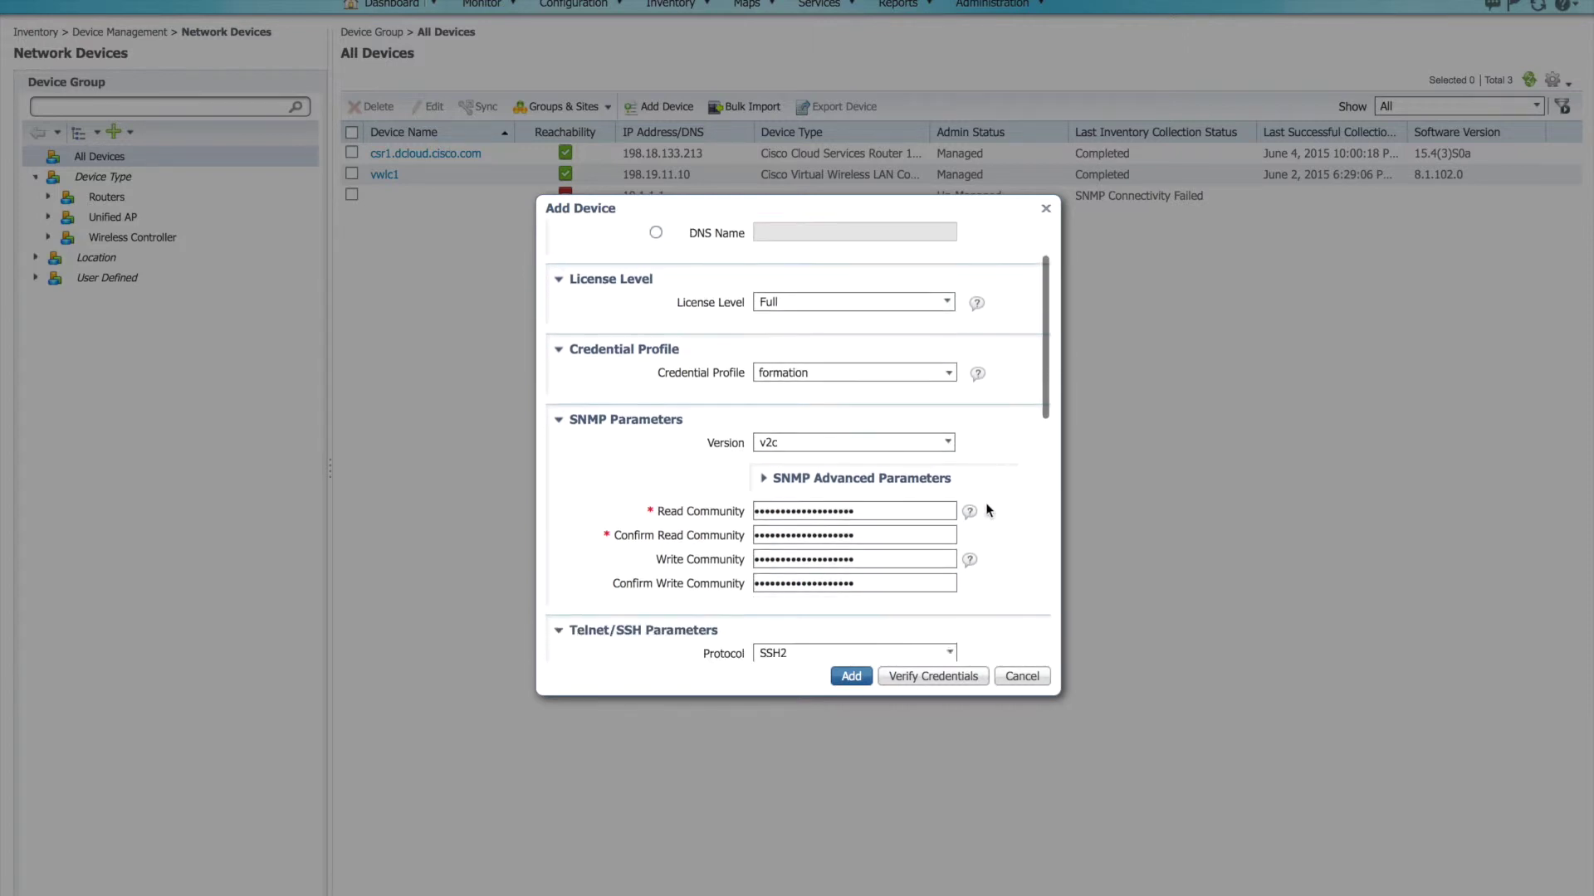
pyautogui.scroll(-1, 986, 510)
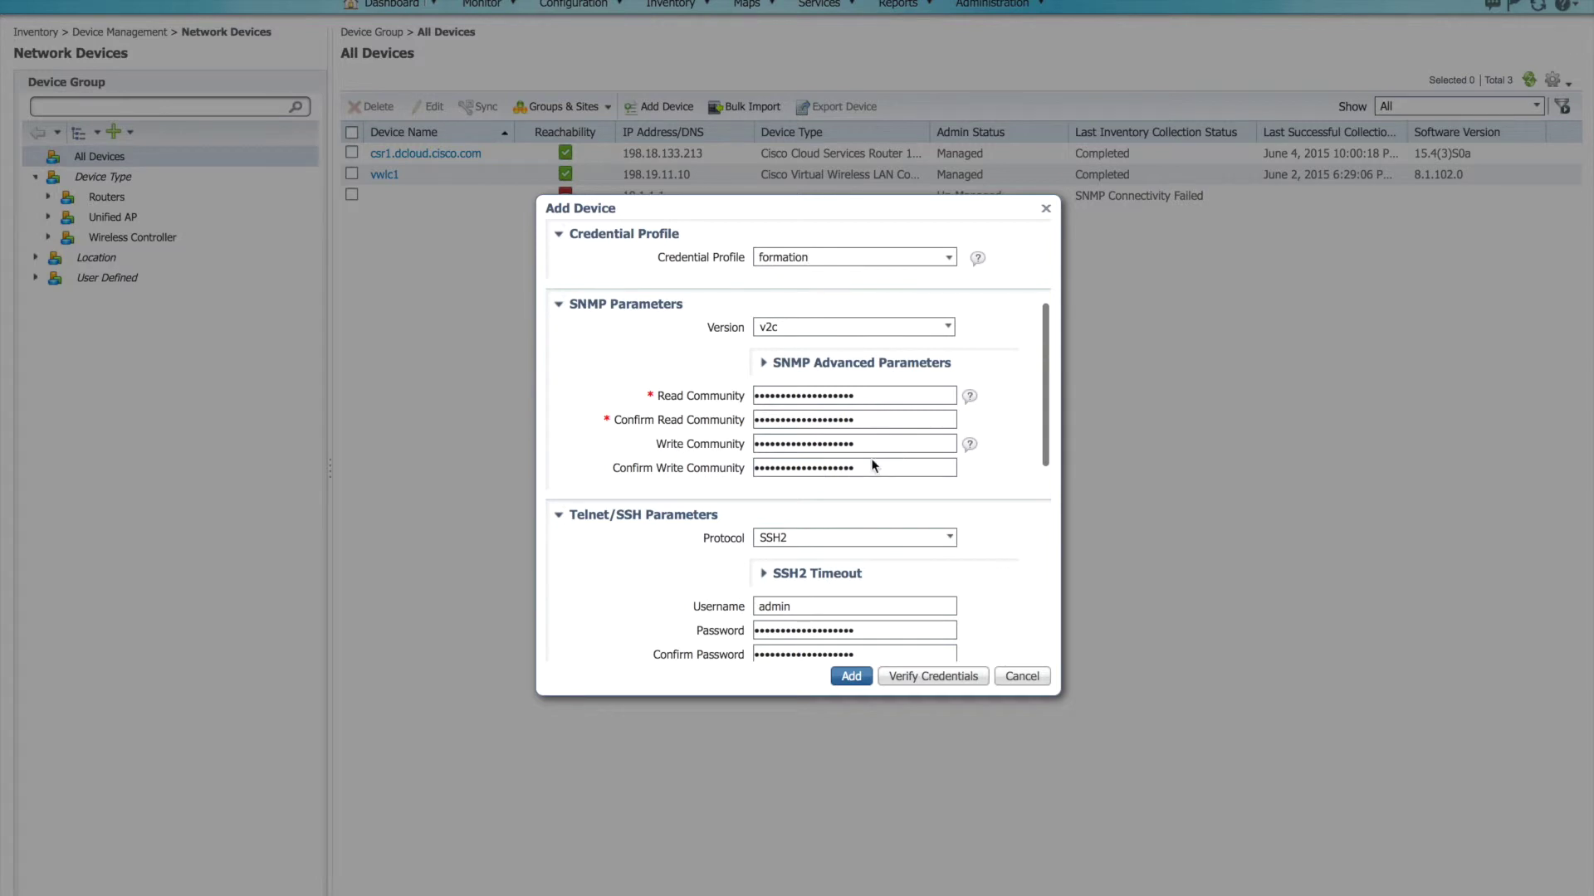
pyautogui.scroll(-4, 867, 523)
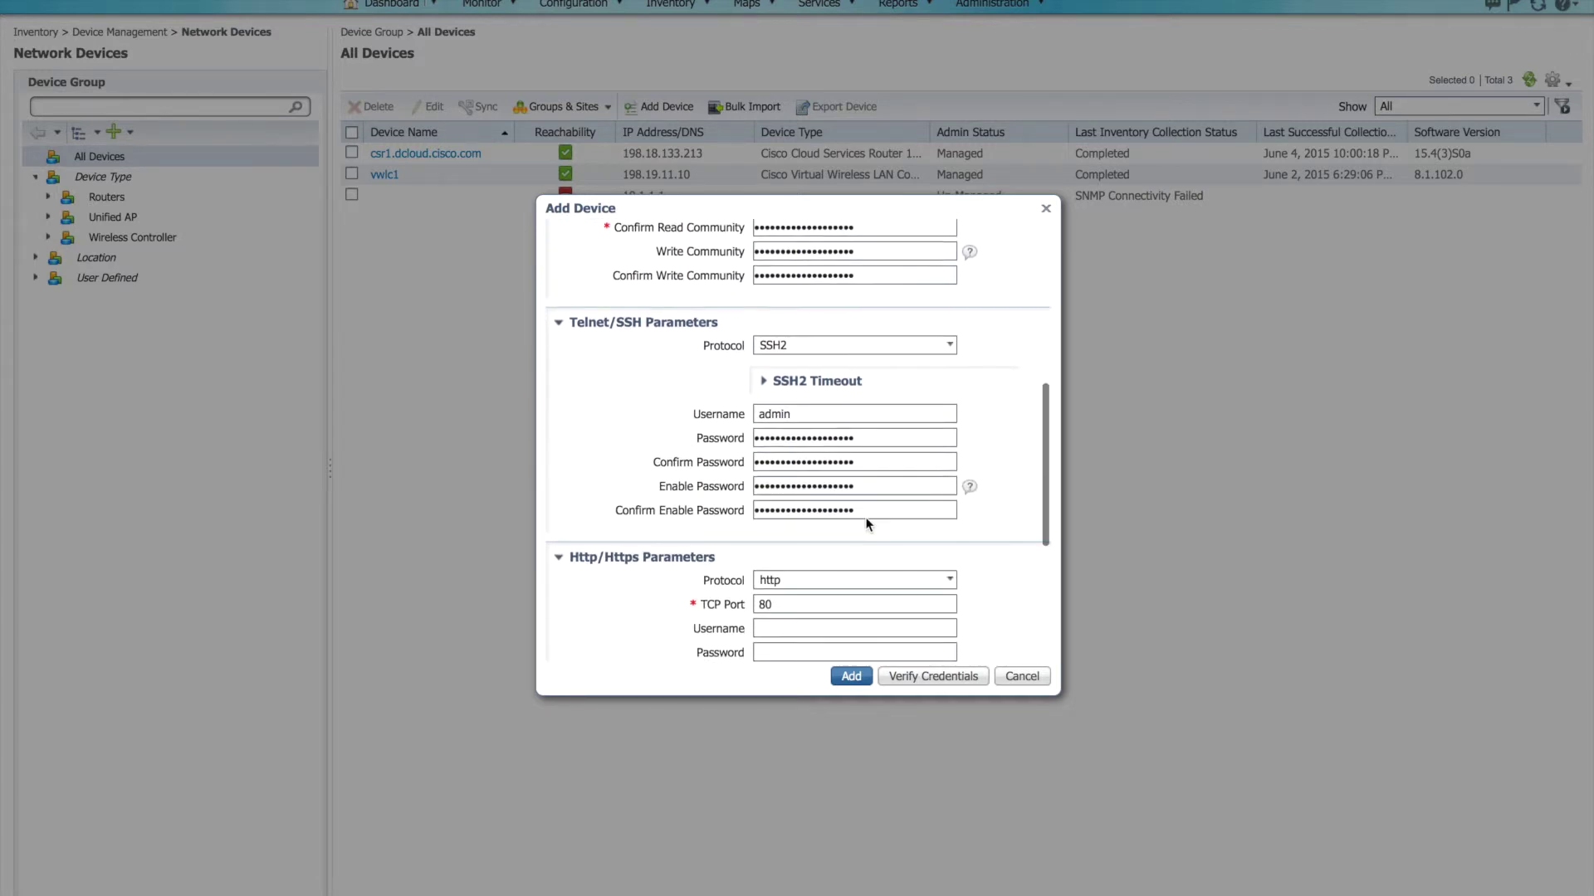
pyautogui.scroll(8, 867, 523)
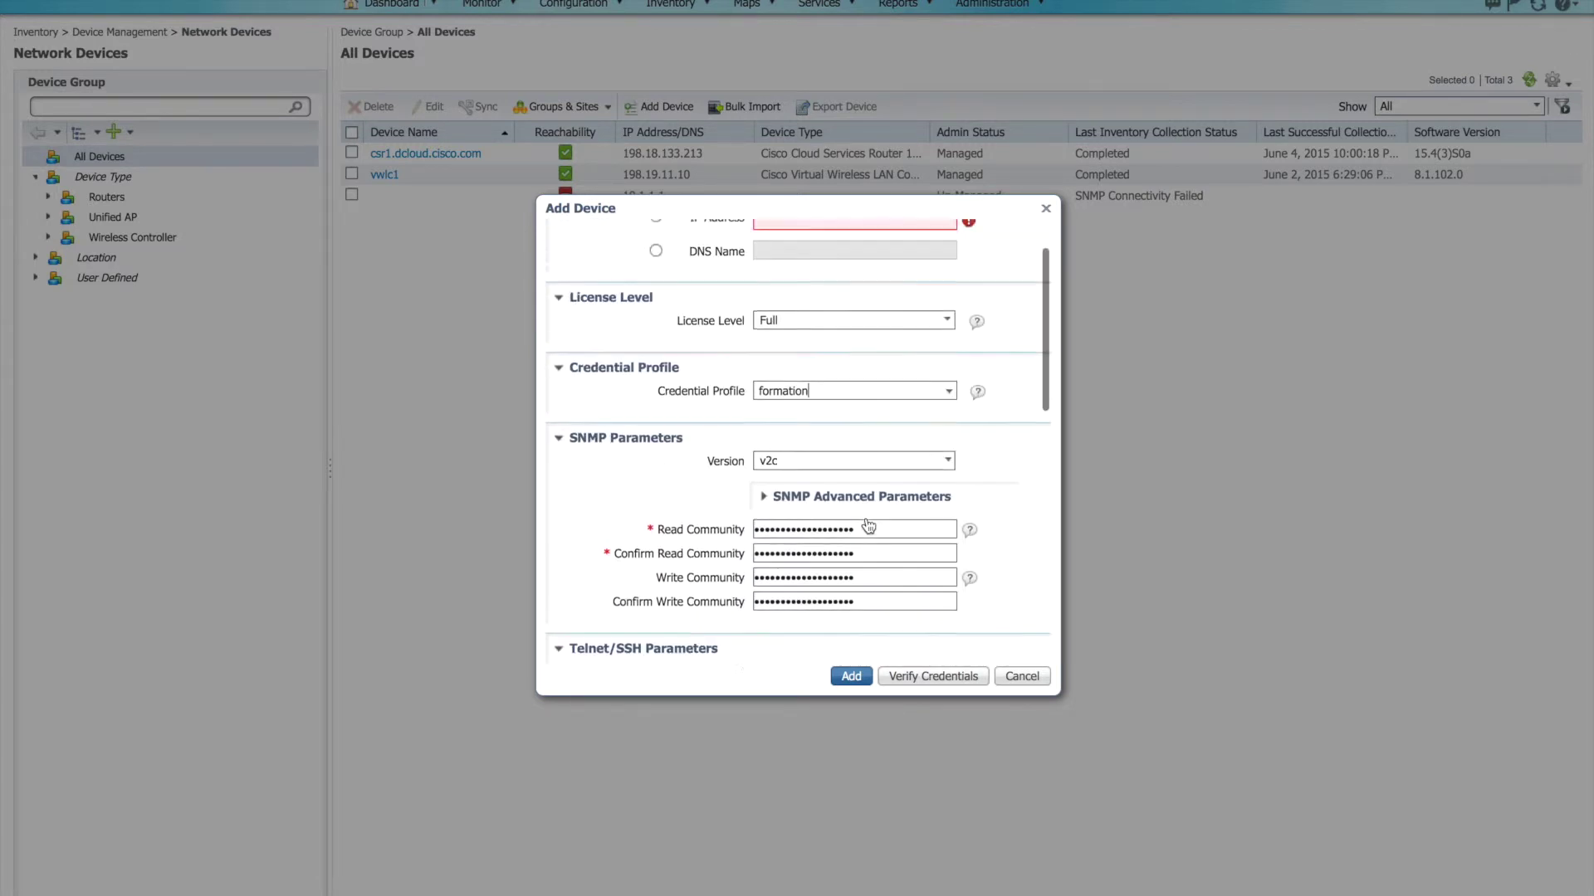
pyautogui.click(1022, 677)
pyautogui.moveTo(686, 5)
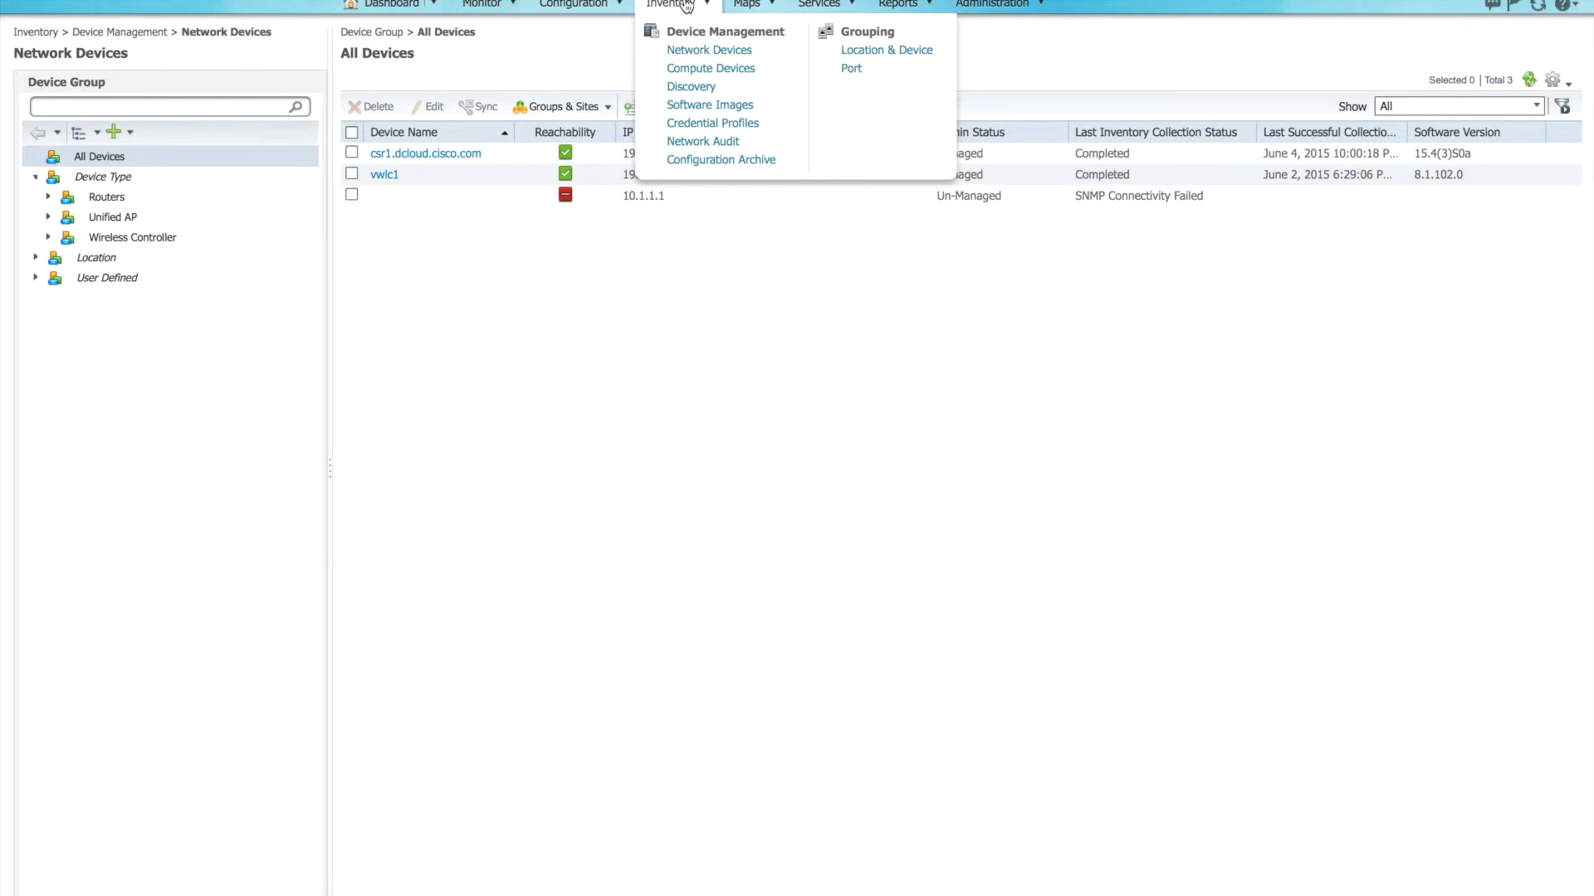
# Step: Open Inventory > Discovery and show its Discovery Settings list
pyautogui.click(687, 88)
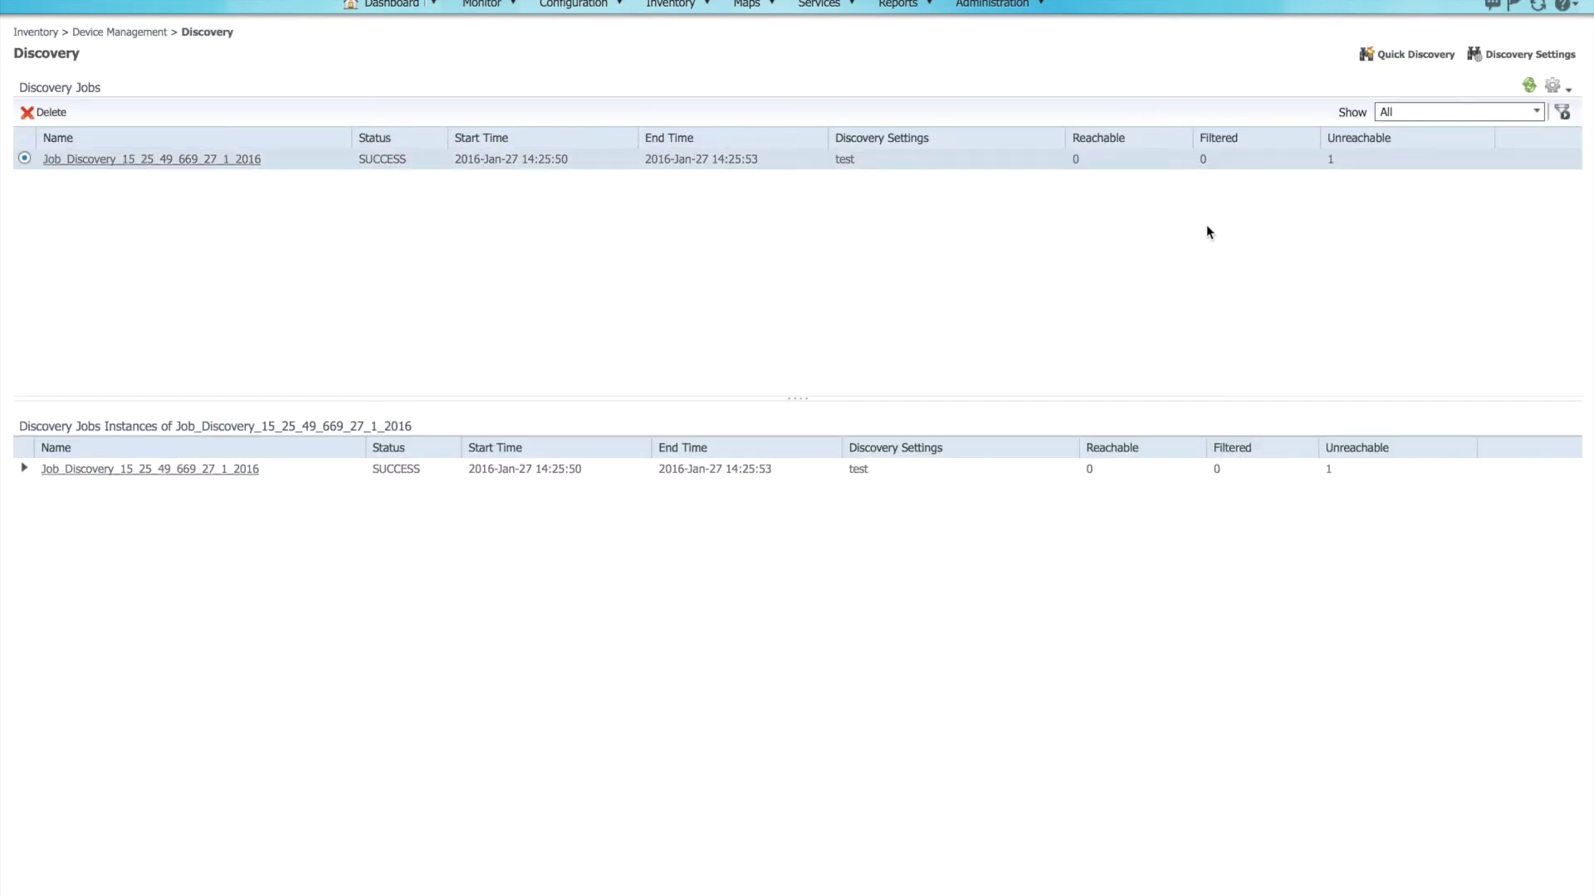
pyautogui.click(1527, 56)
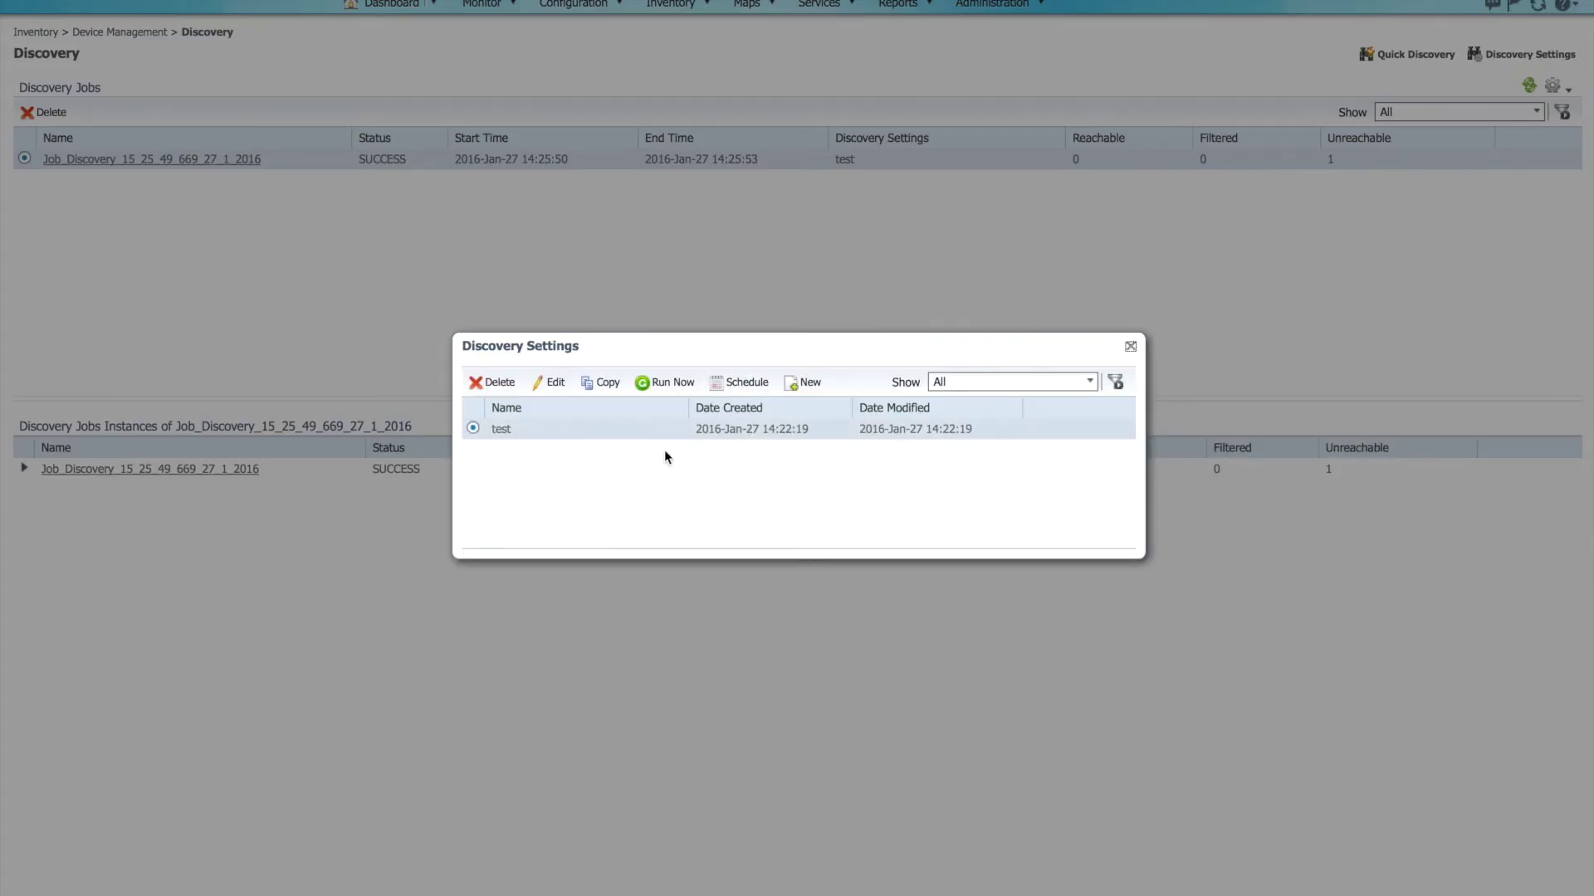
# Step: Create a new discovery setting named 'formation' and expand its Layer 2 Protocols options
pyautogui.click(810, 383)
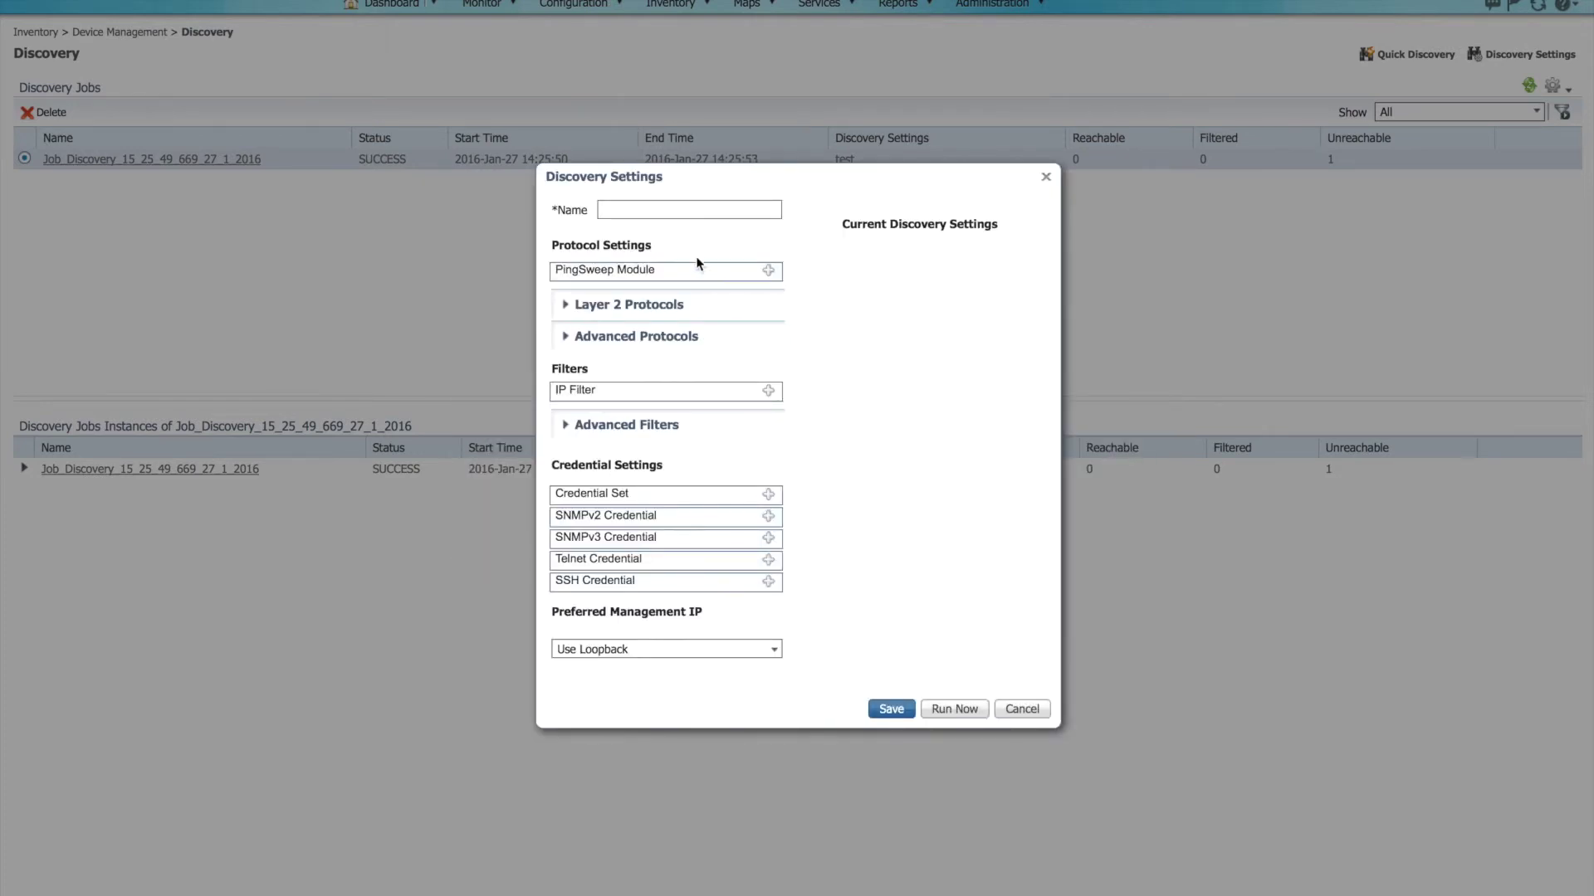
pyautogui.click(678, 211)
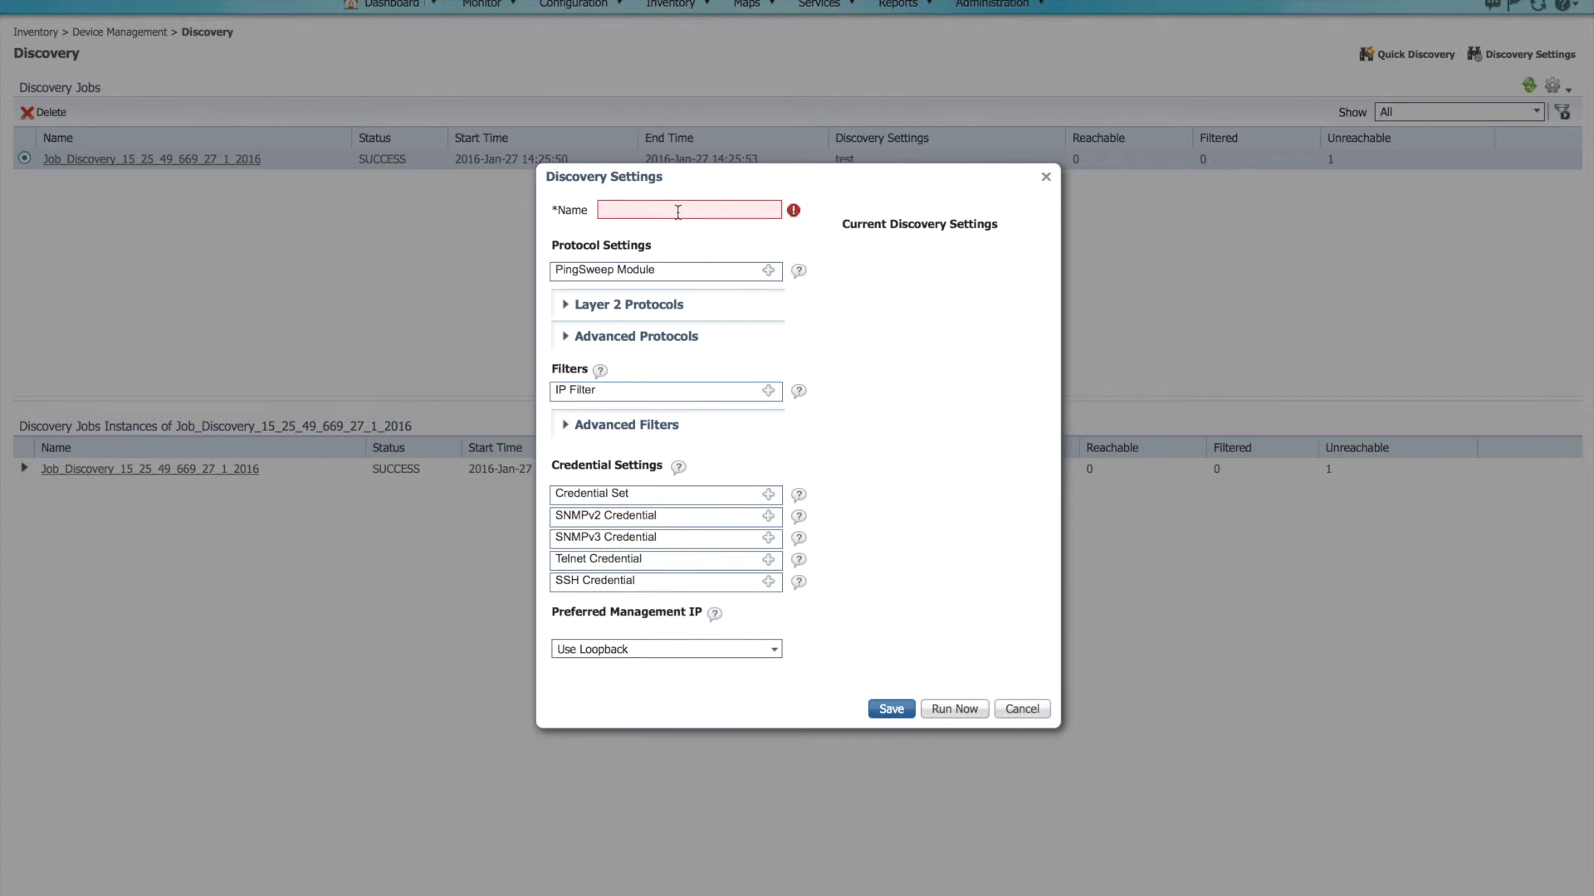
pyautogui.write('formation')
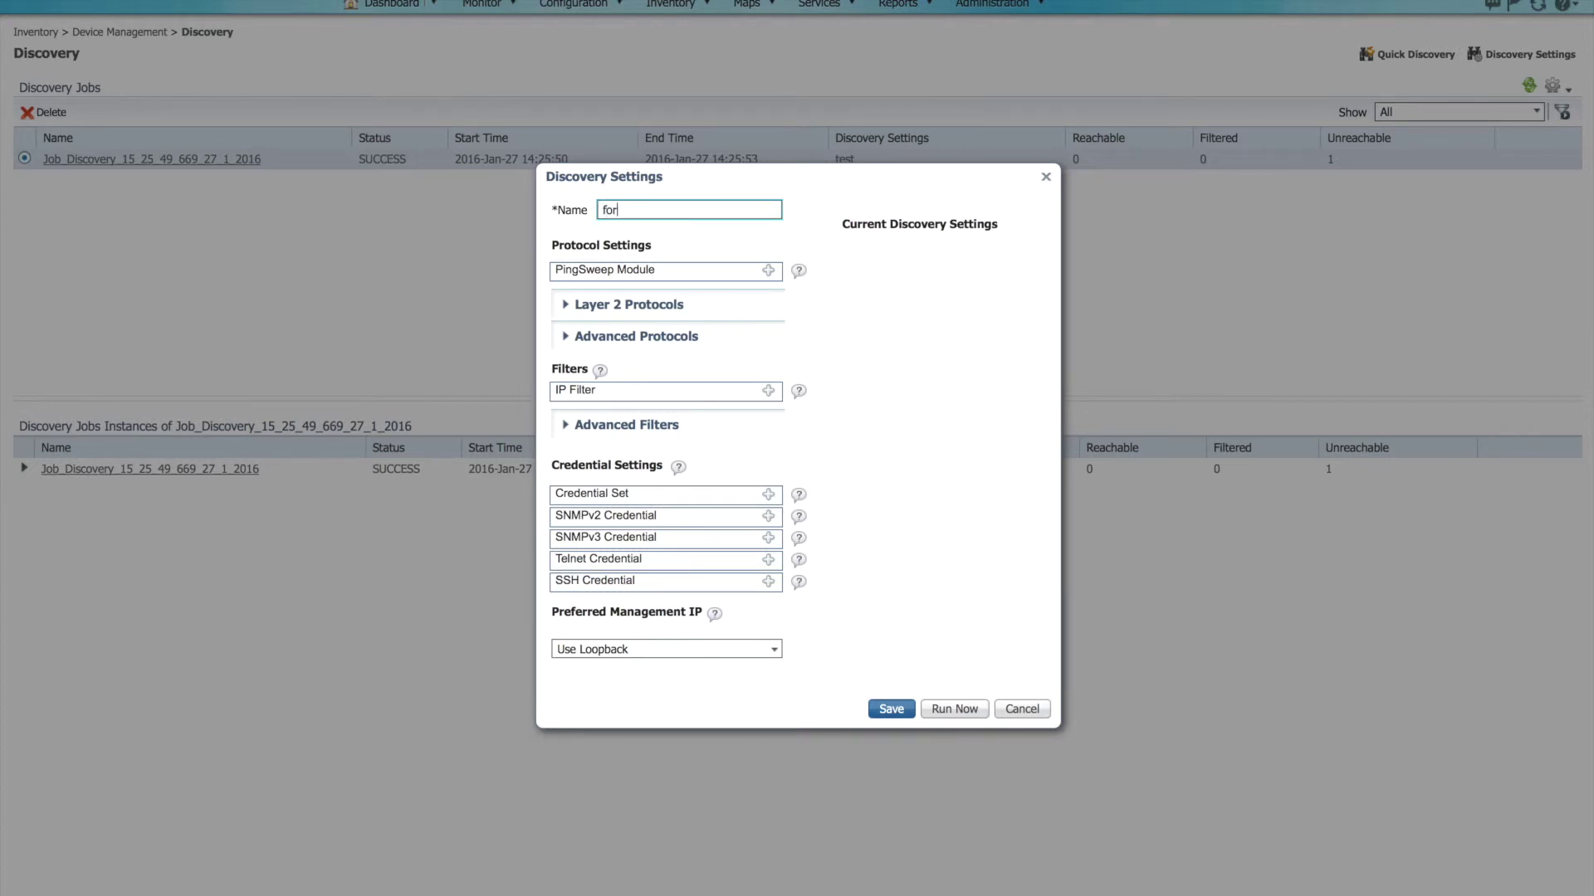
pyautogui.click(854, 316)
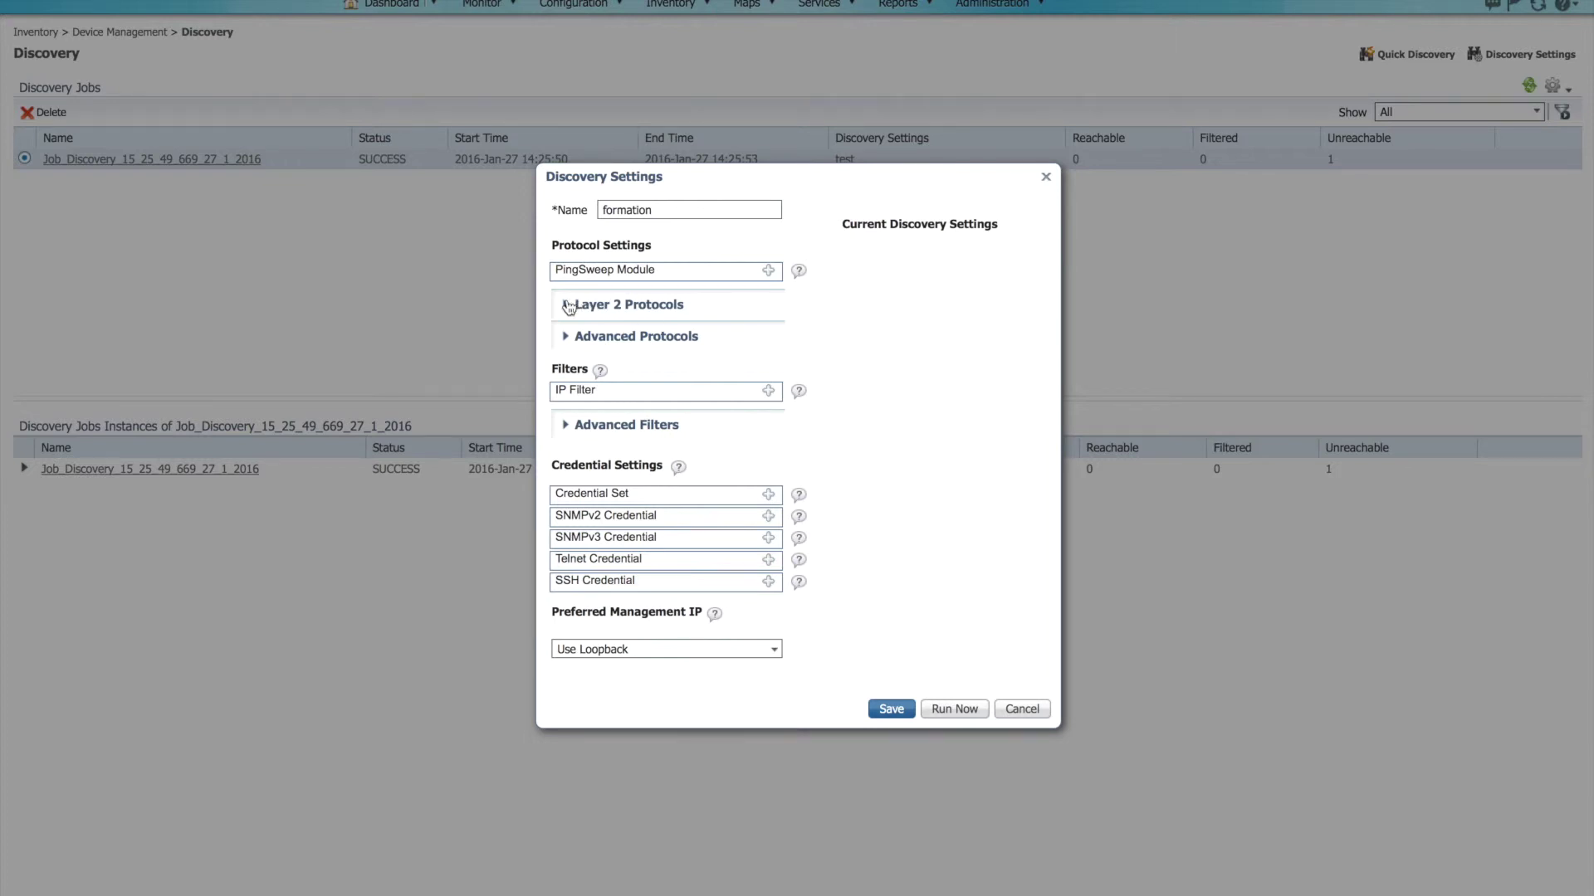
pyautogui.click(566, 305)
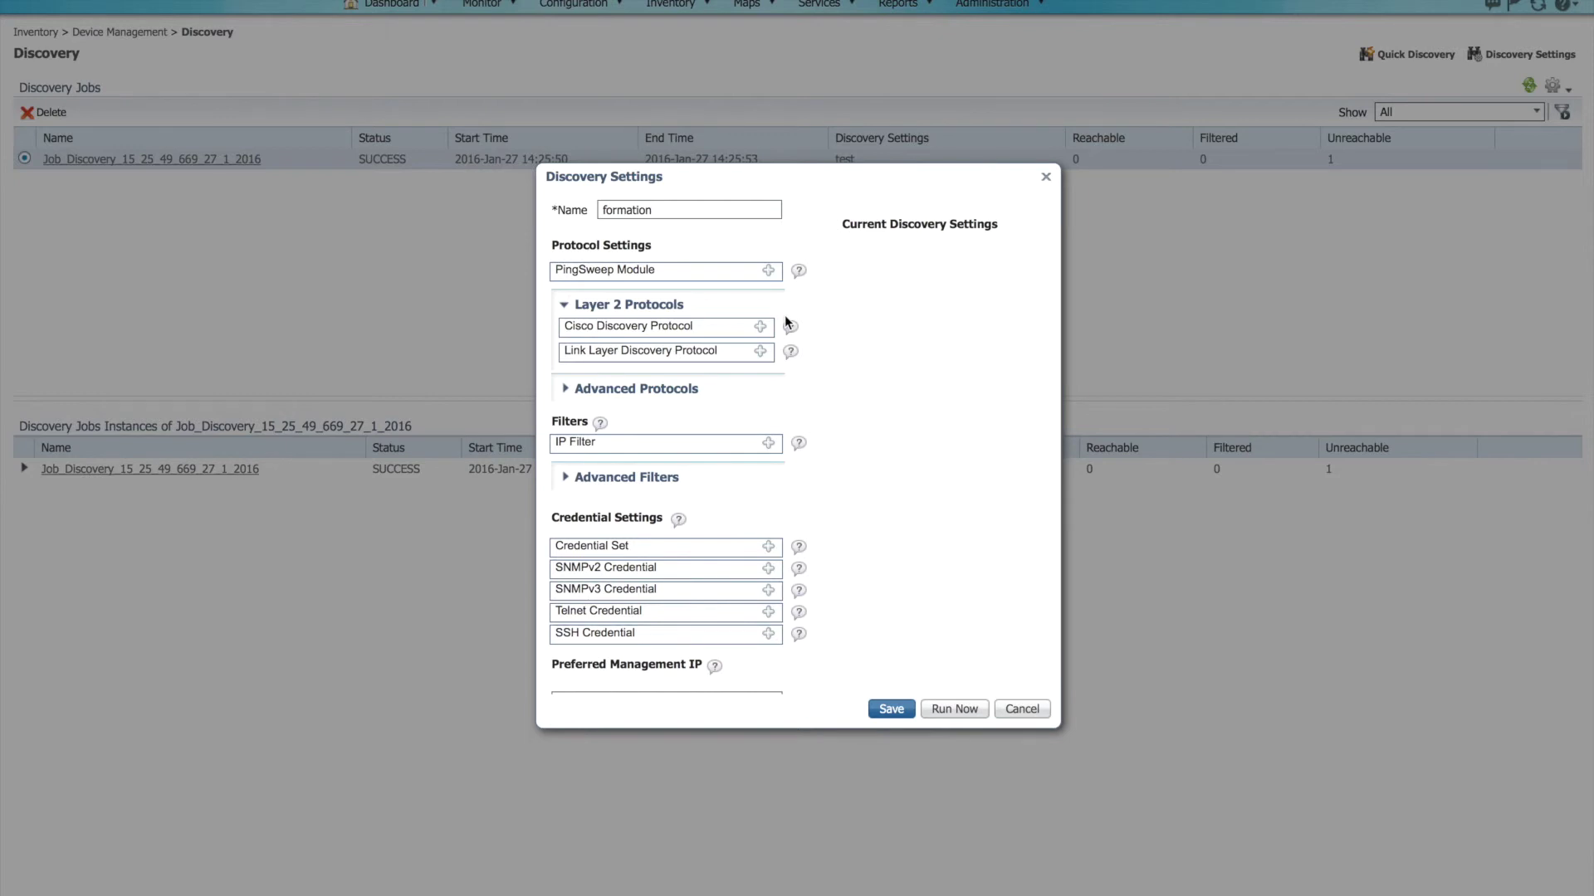
pyautogui.scroll(-2, 840, 311)
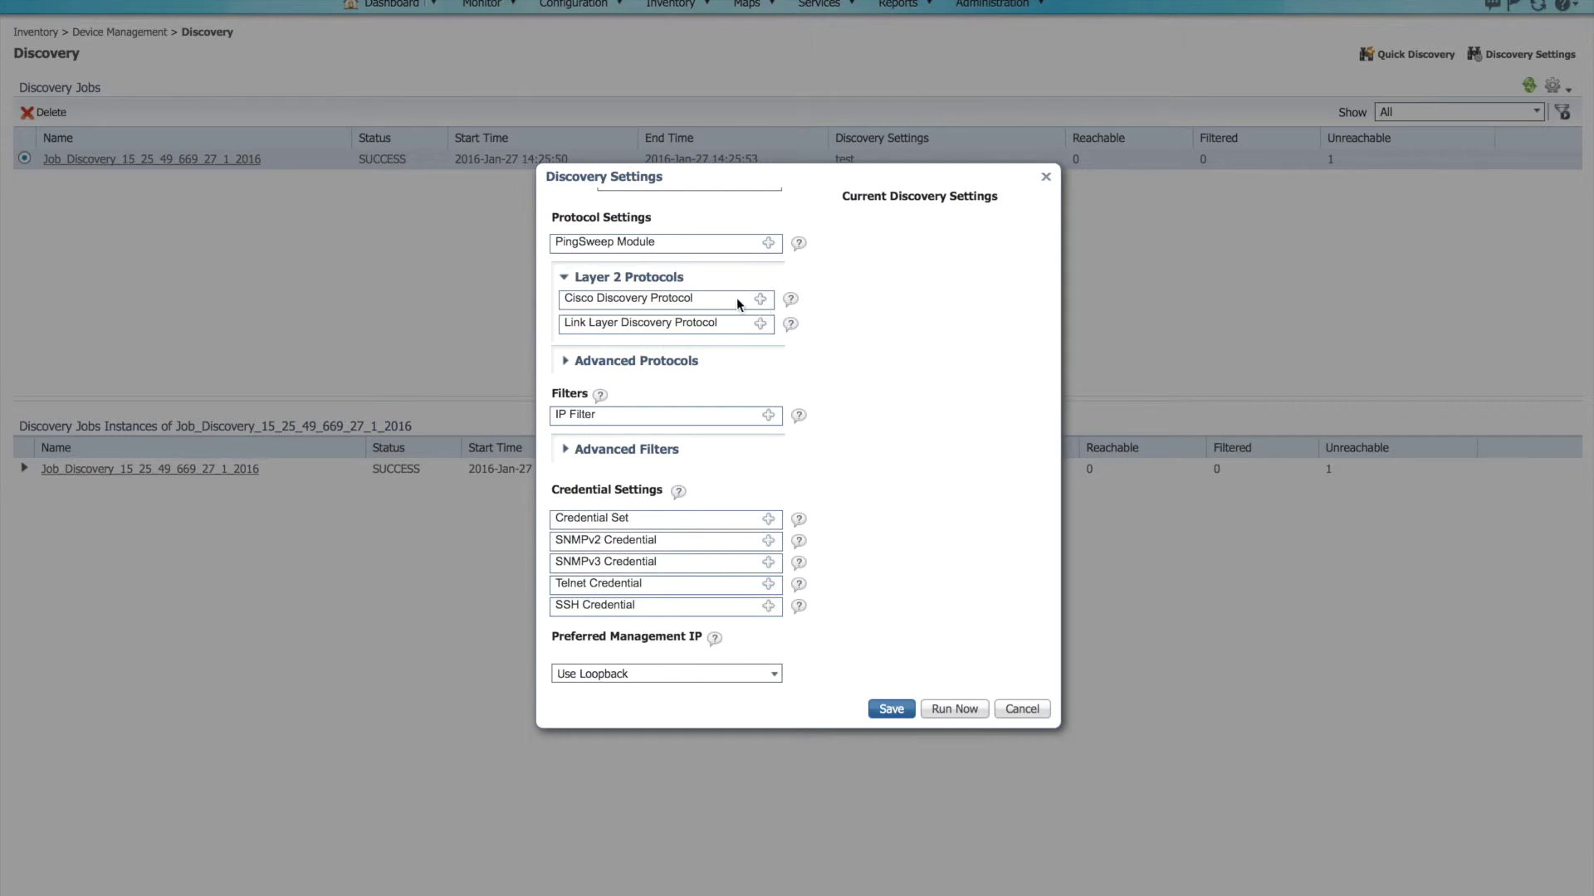
# Step: Enable Cisco Discovery Protocol with seed device 10.1.1.1 at hop count 4
pyautogui.click(761, 299)
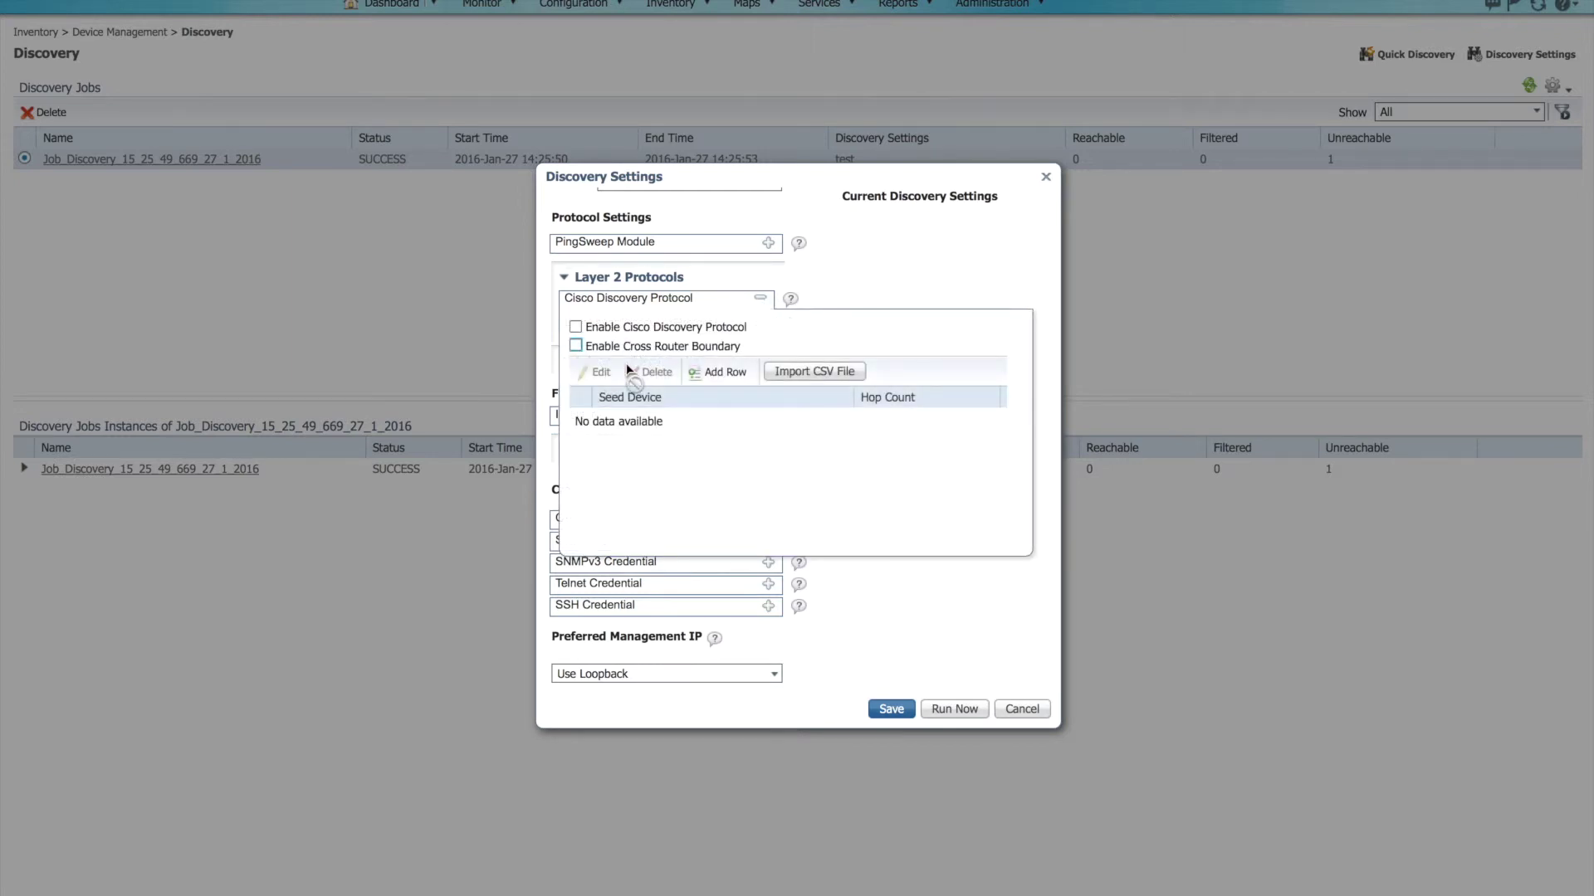
pyautogui.click(576, 327)
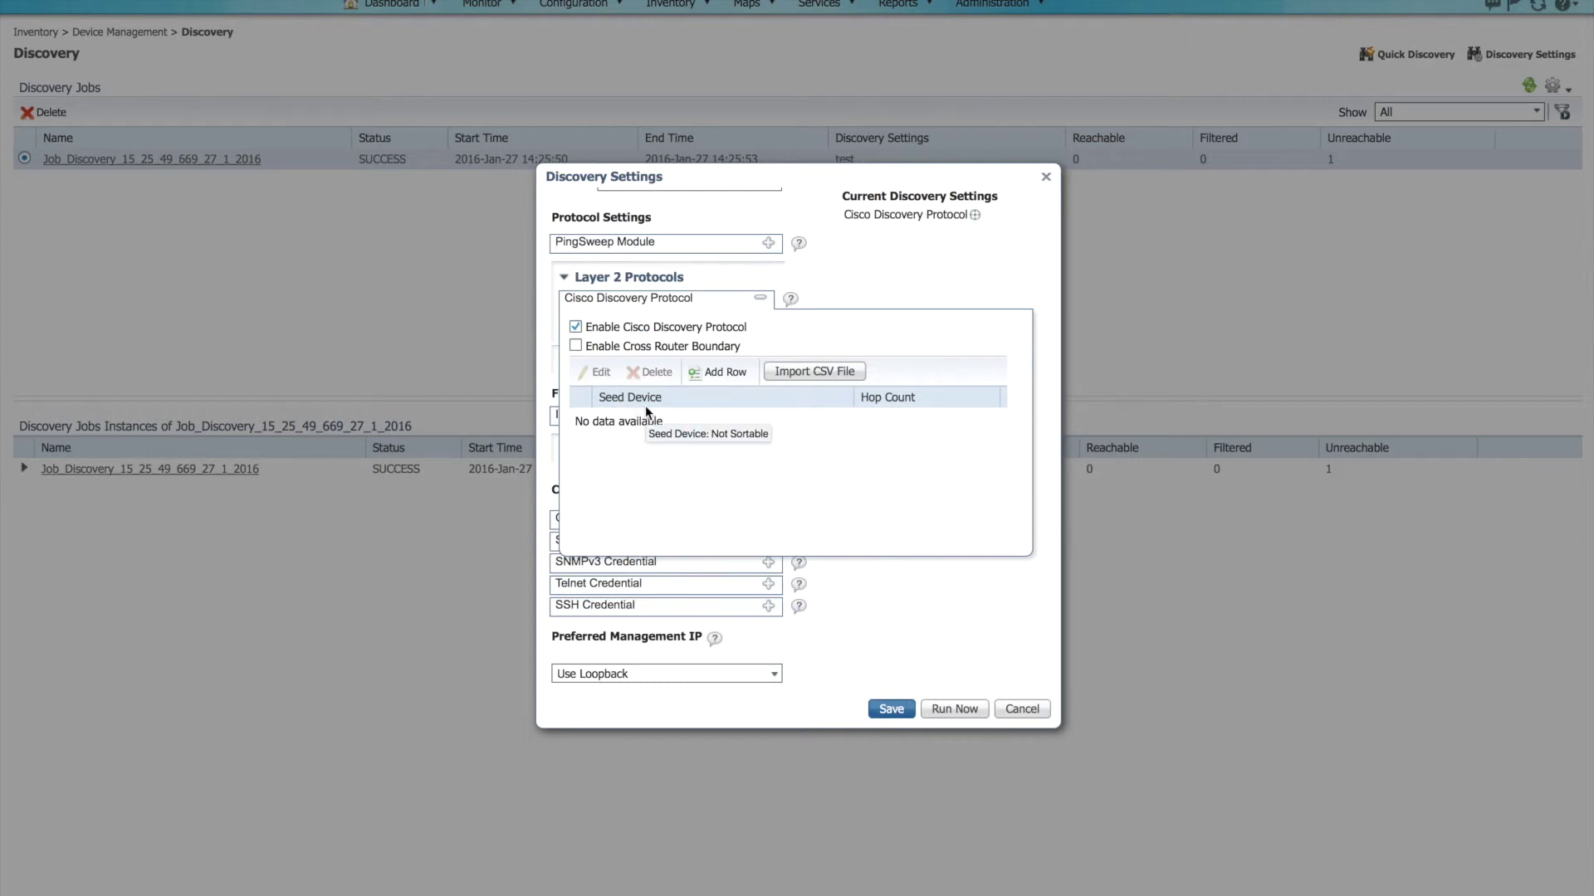
pyautogui.click(719, 378)
pyautogui.write('10.1.1.1')
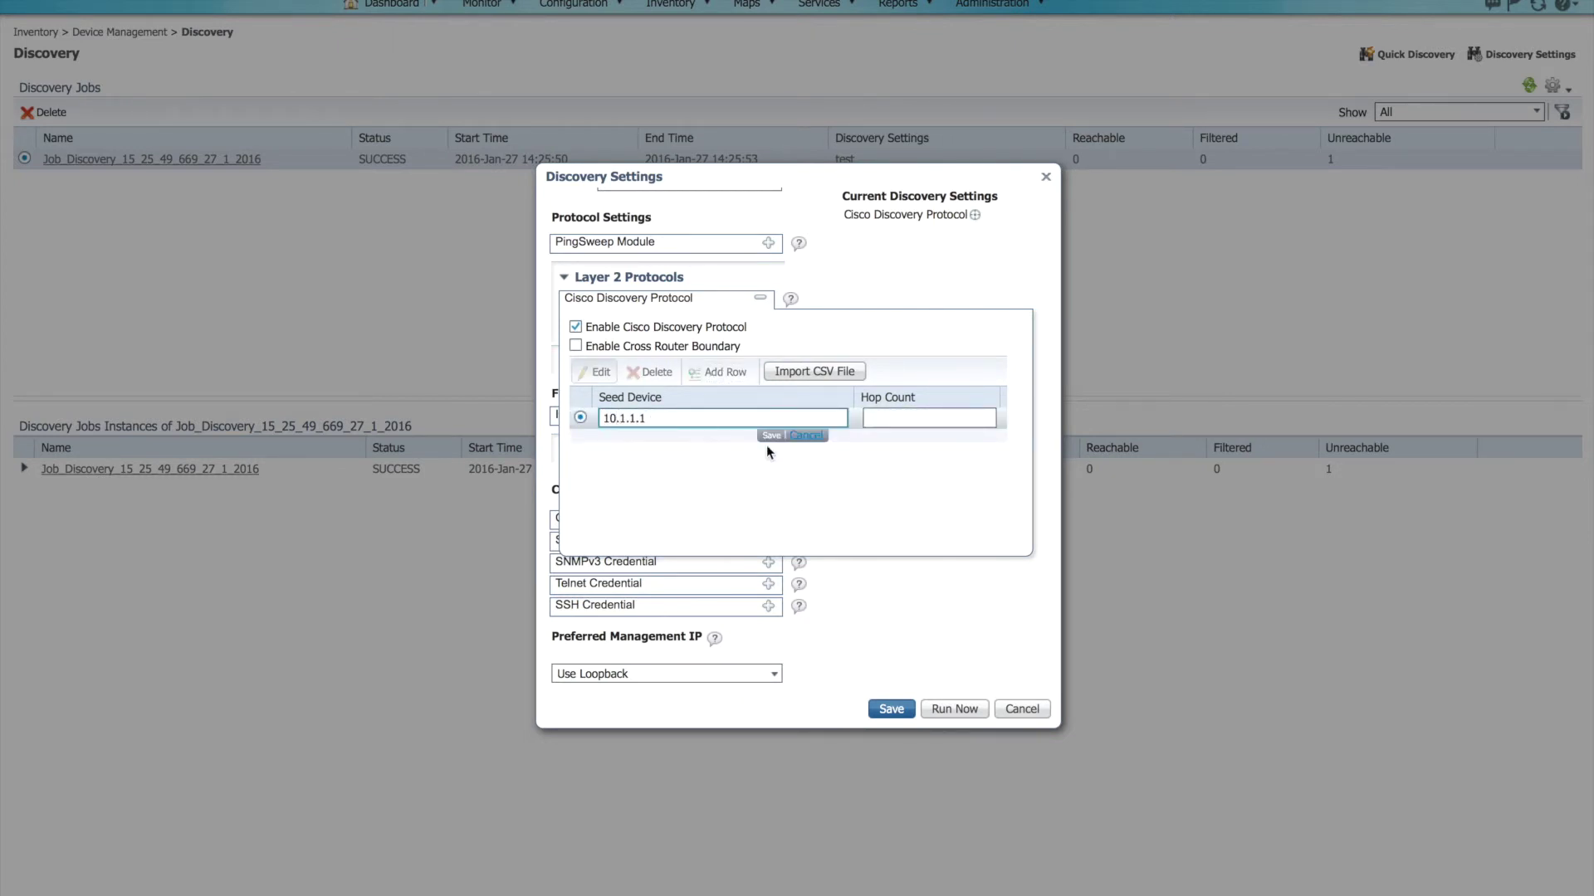
pyautogui.click(893, 420)
pyautogui.write('4')
pyautogui.click(766, 436)
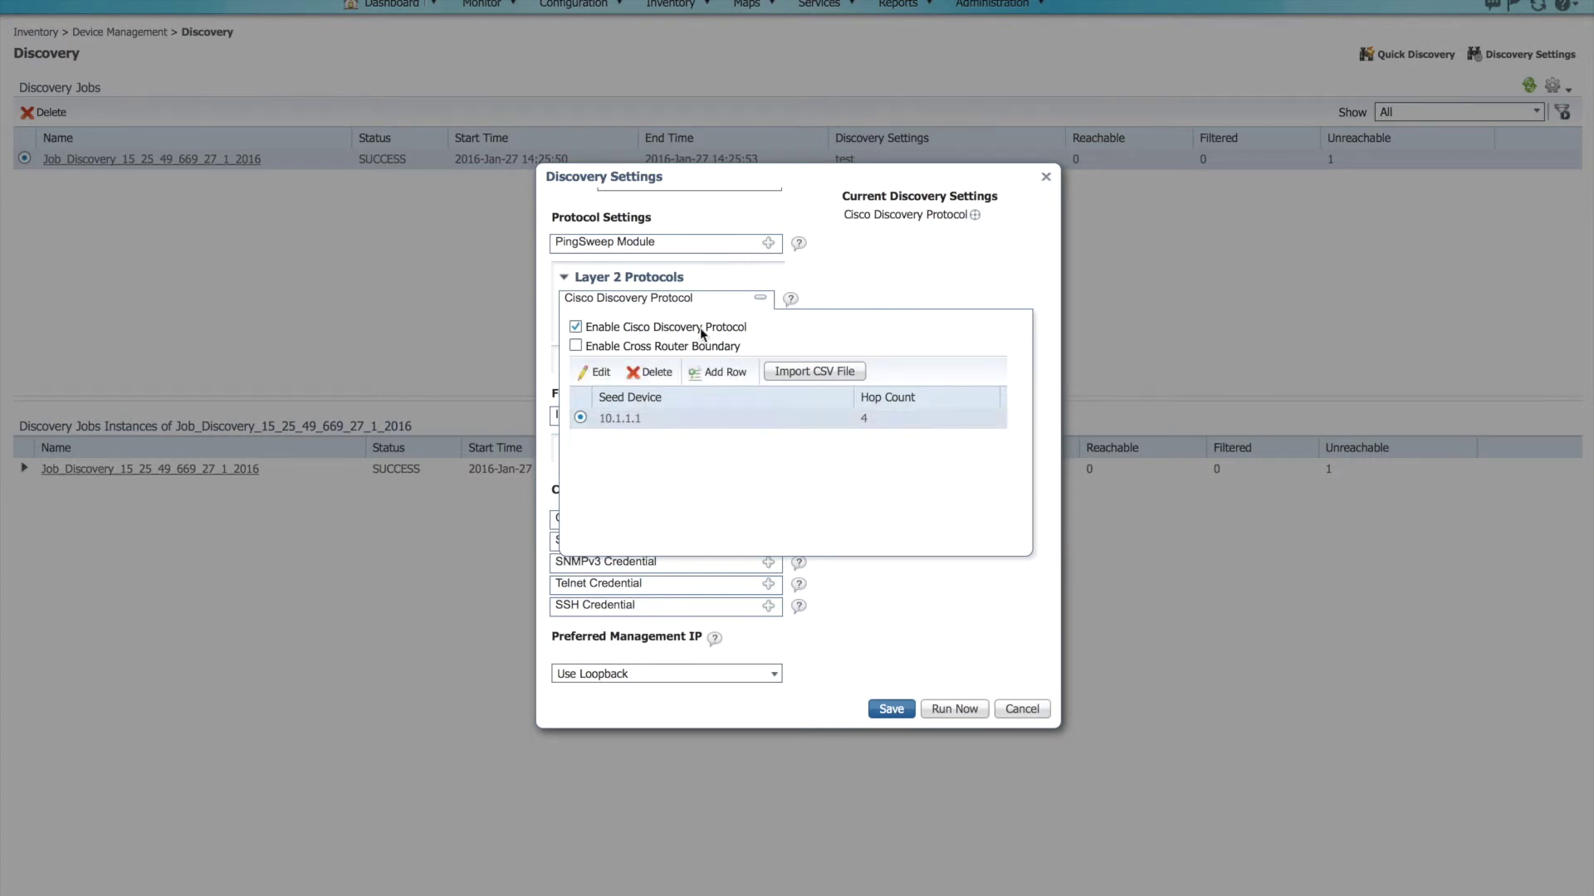
pyautogui.moveTo(751, 328)
pyautogui.mouseDown()
pyautogui.moveTo(626, 332)
pyautogui.moveTo(743, 340)
pyautogui.mouseUp()
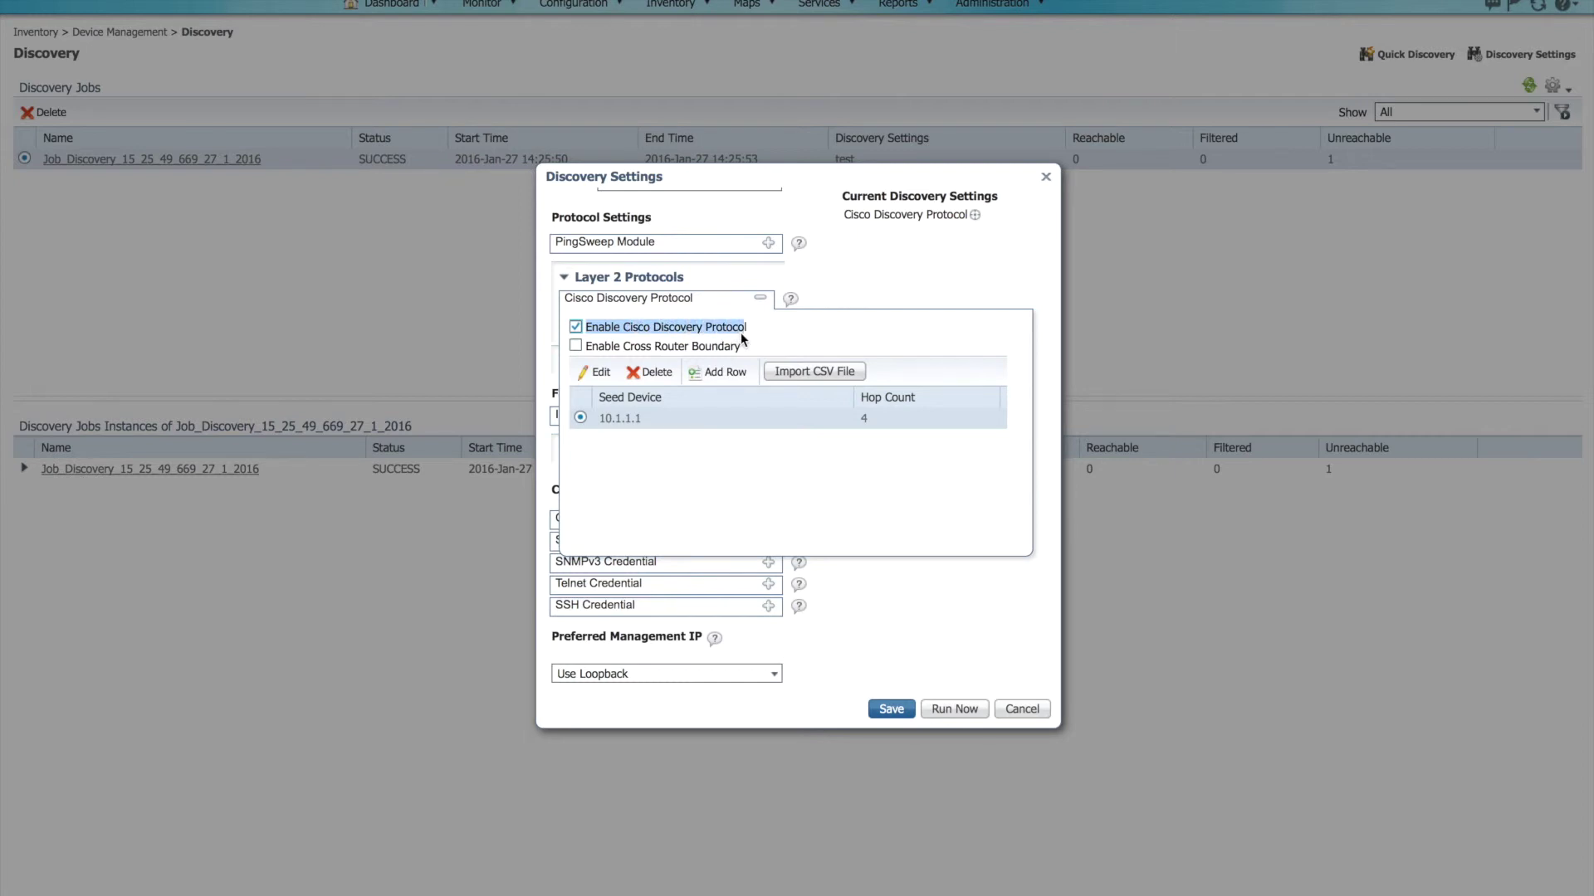
pyautogui.click(897, 285)
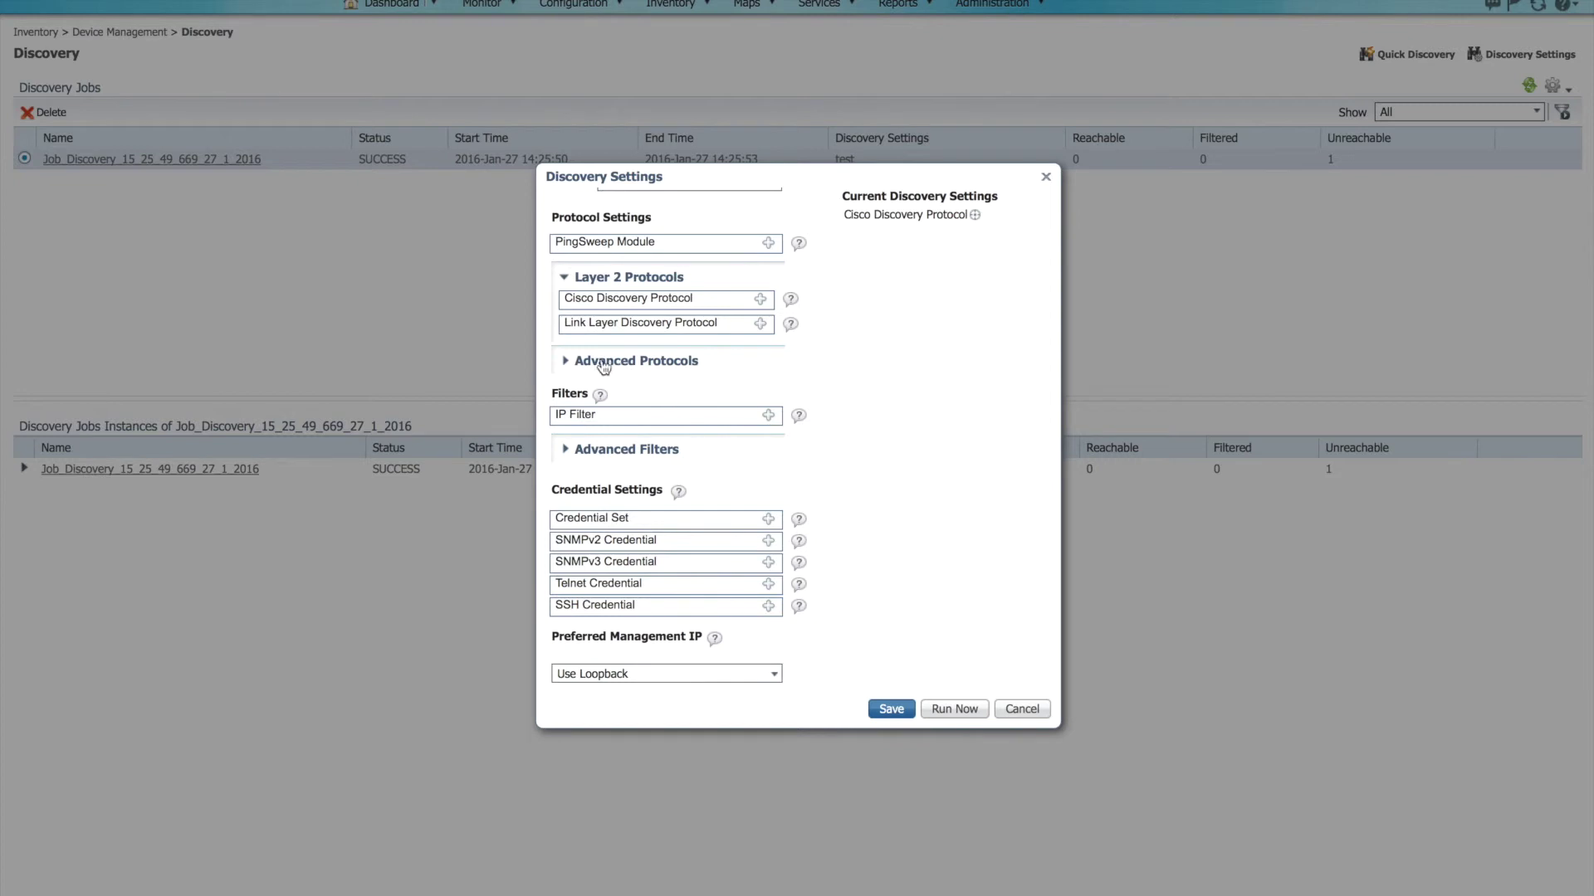
# Step: Expand Advanced Protocols to show Routing Table, ARP, BGP and OSPF, briefly opening IP Filter
pyautogui.click(568, 362)
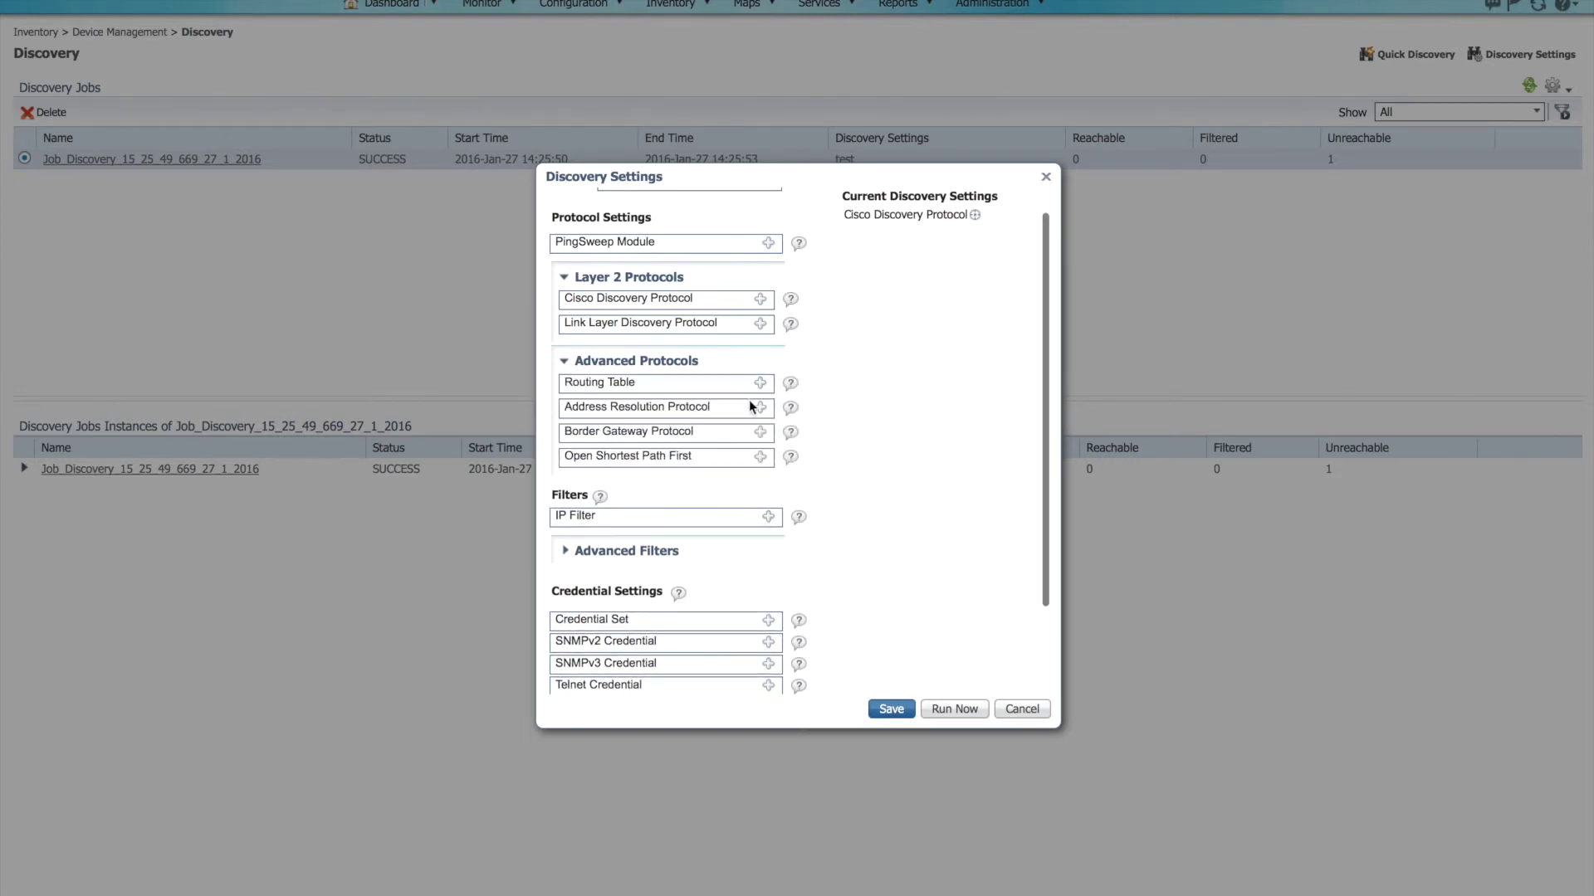
pyautogui.scroll(-3, 900, 446)
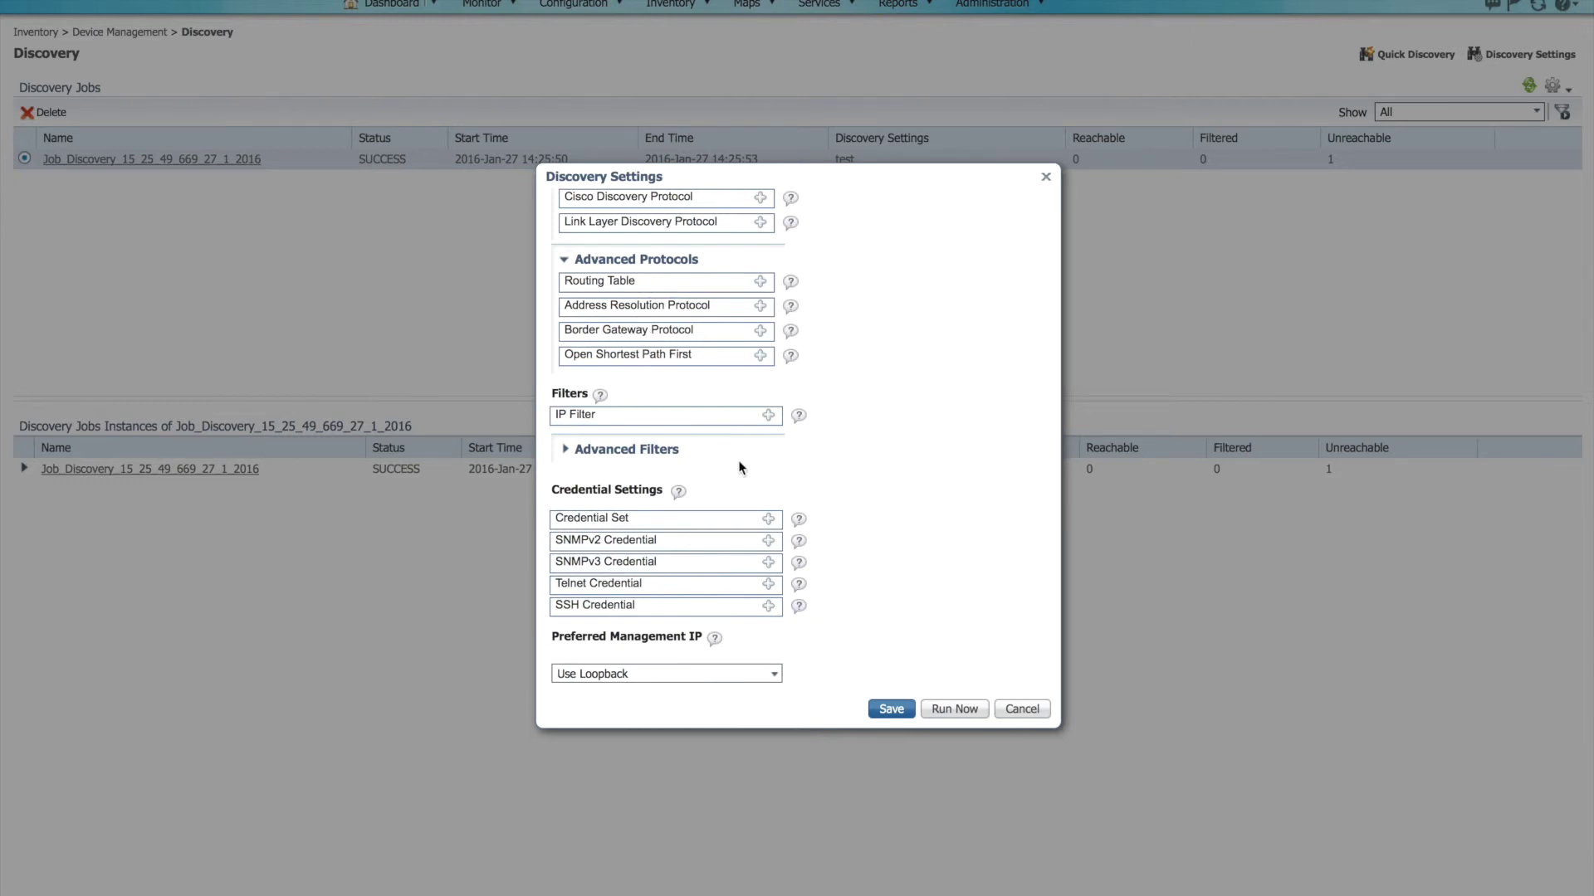
pyautogui.click(768, 416)
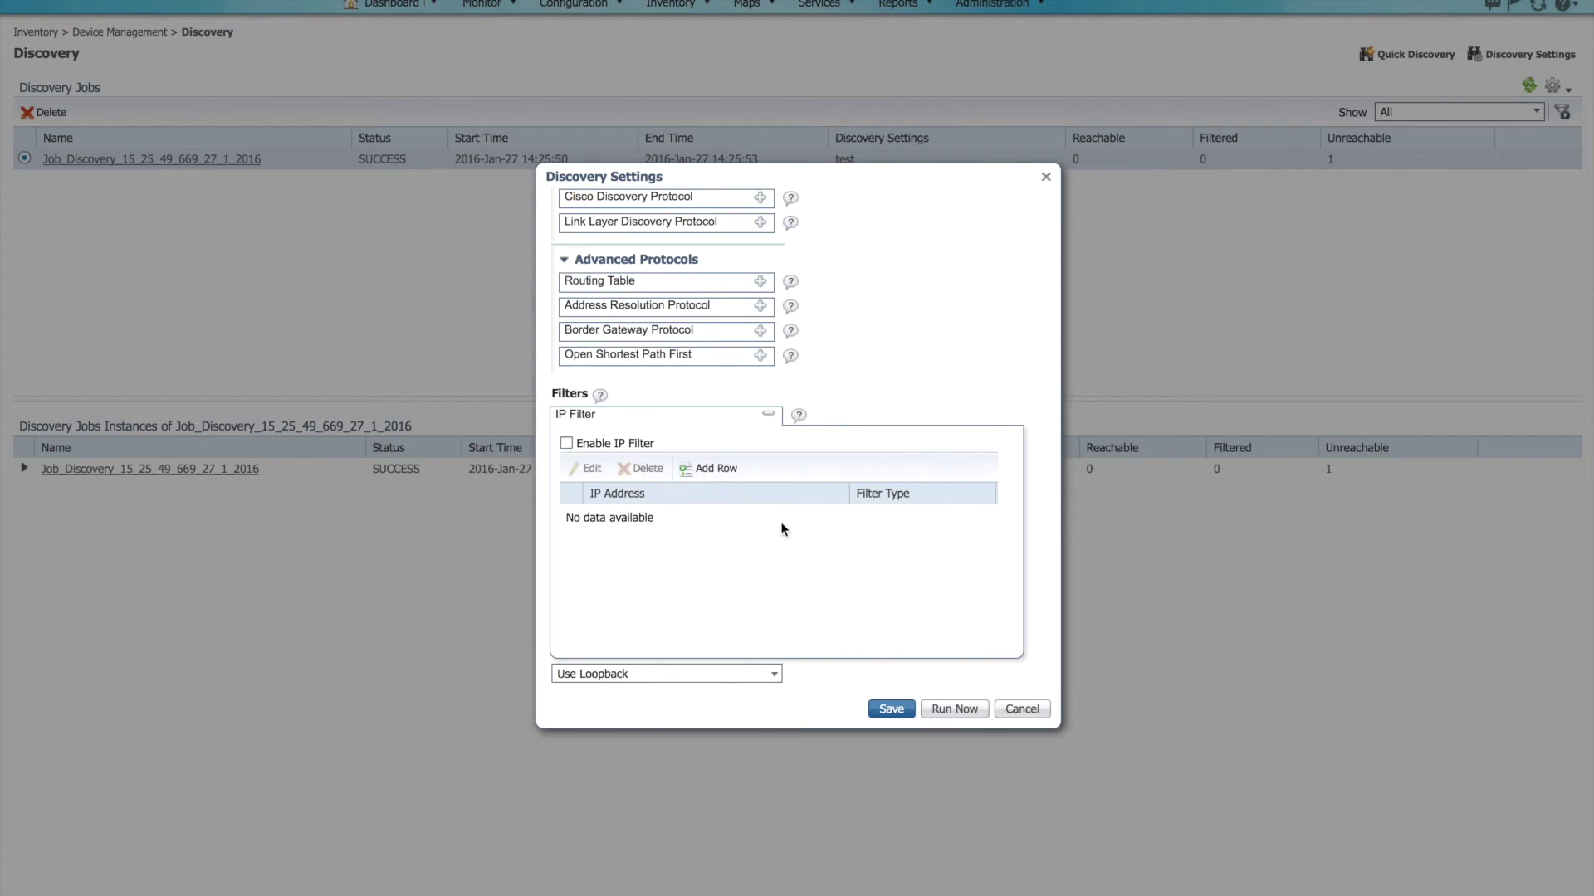
pyautogui.click(946, 348)
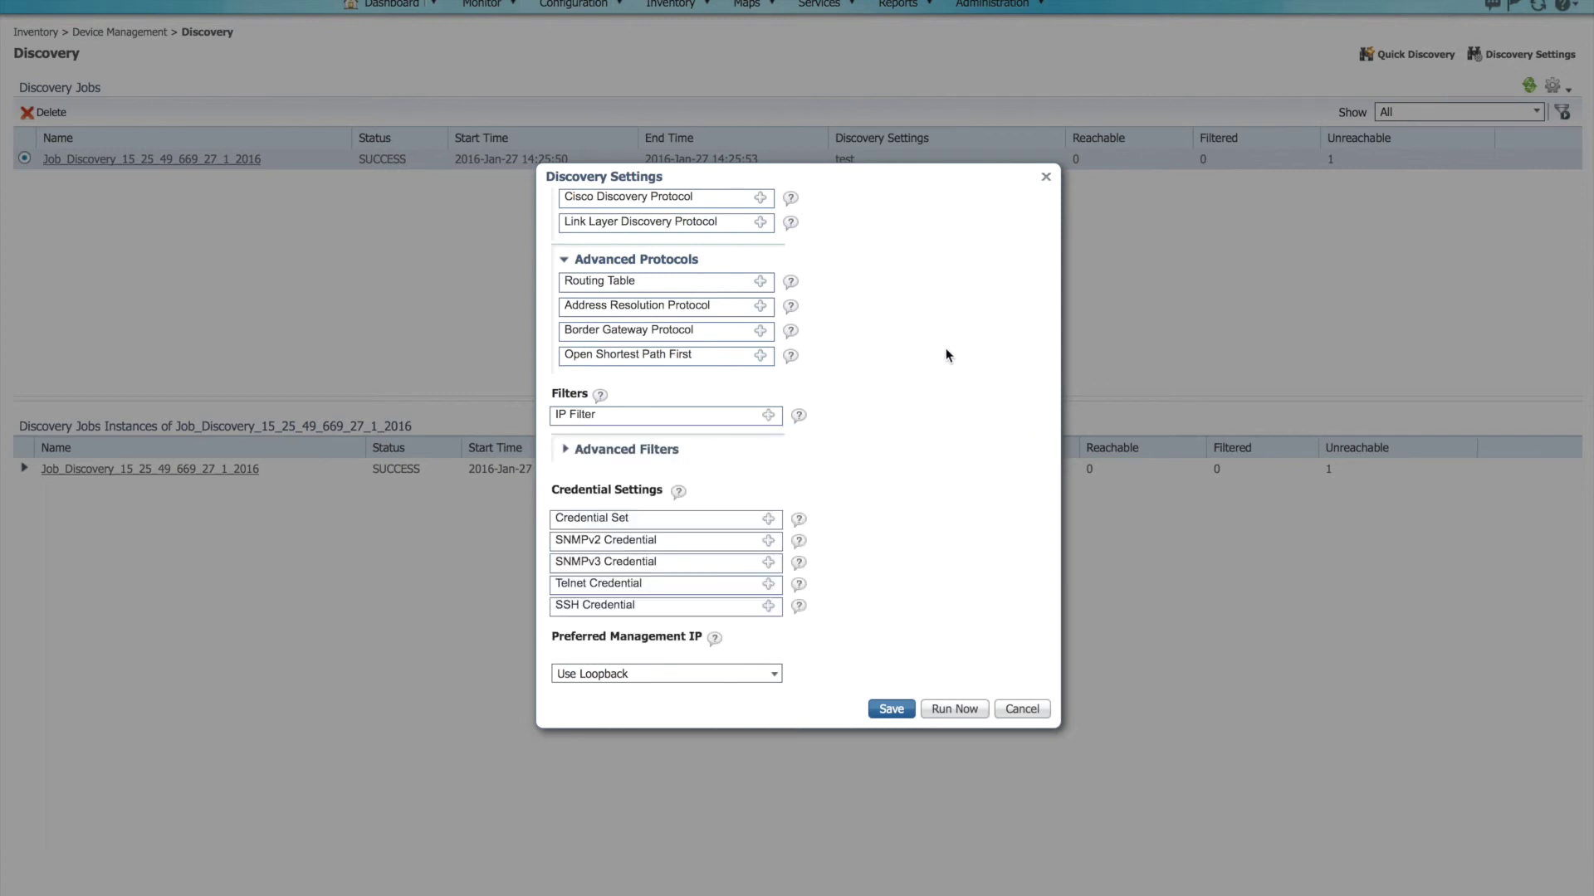
# Step: Add a credential set row mapping IP range 10.0.0.* to the formation credential profile
pyautogui.click(767, 521)
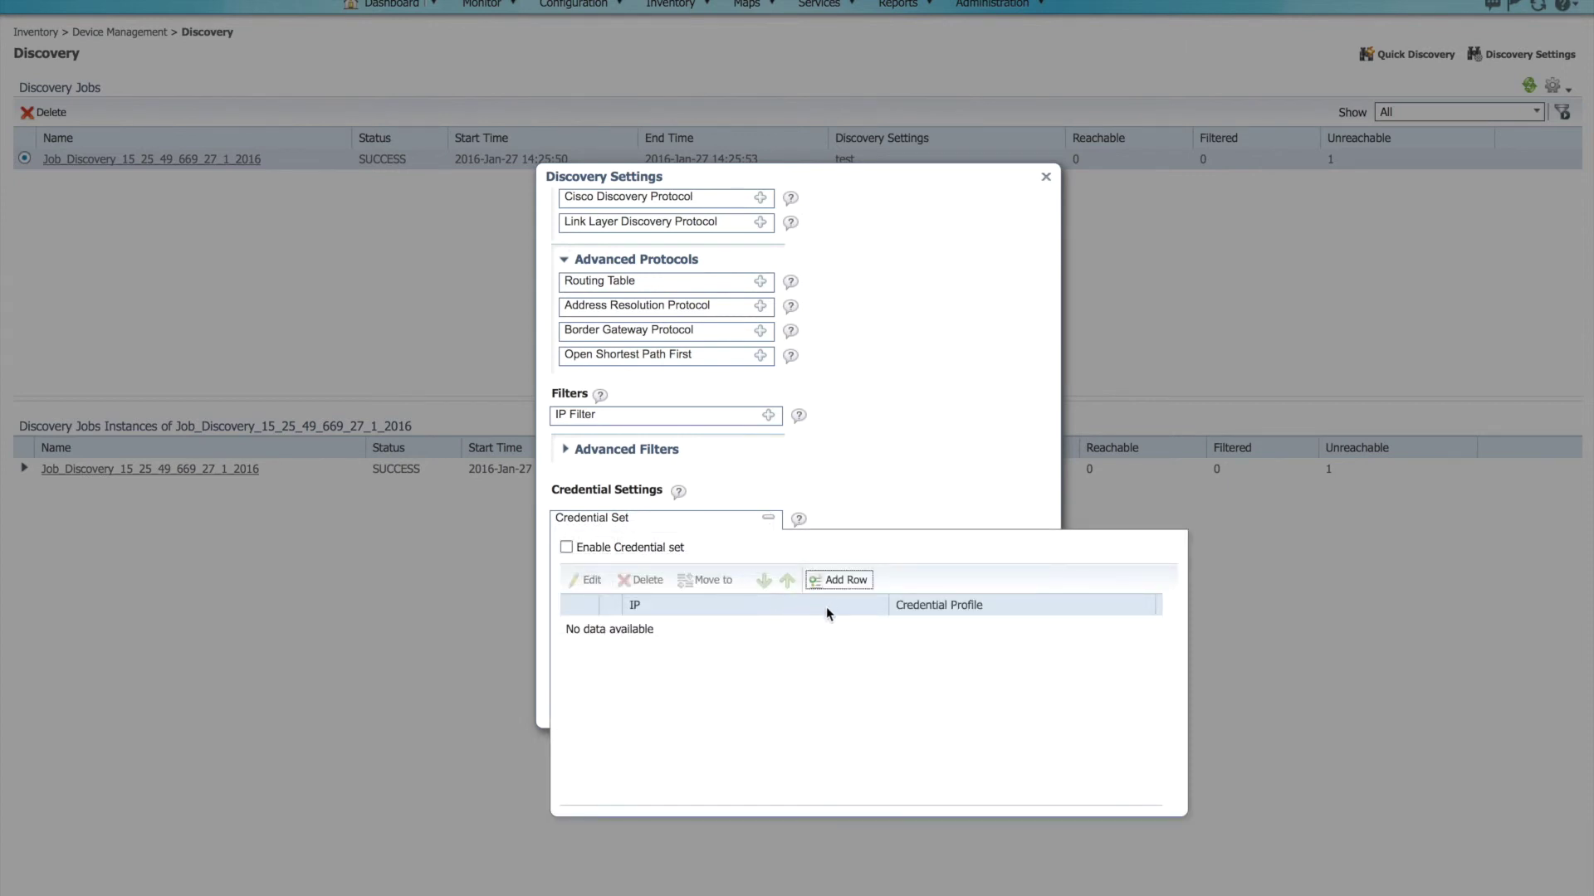
pyautogui.click(861, 595)
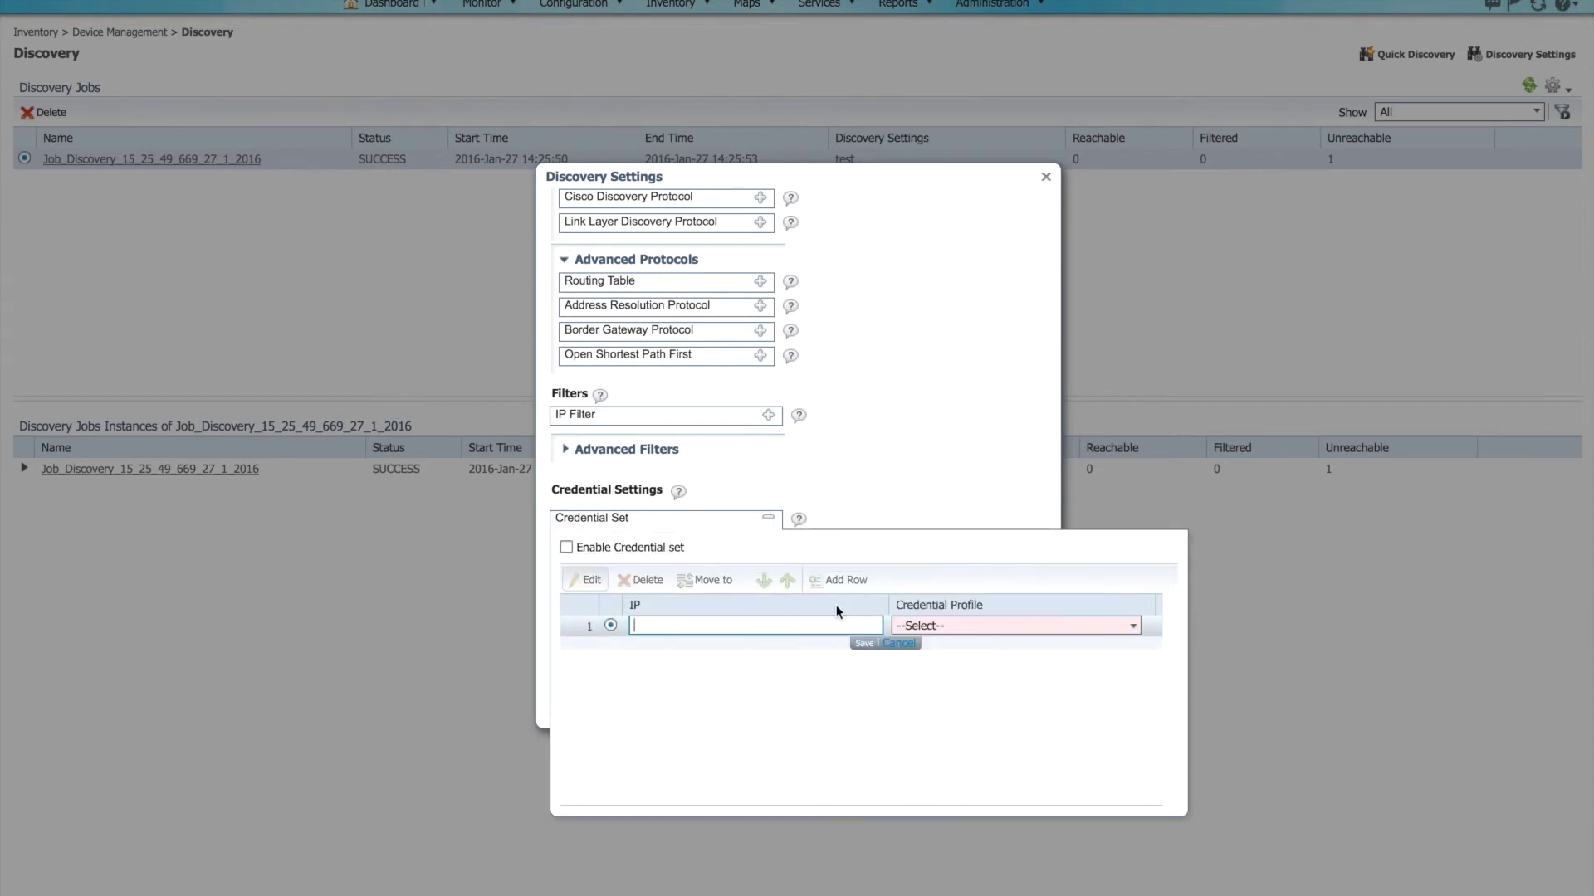
pyautogui.click(1133, 629)
pyautogui.click(1060, 647)
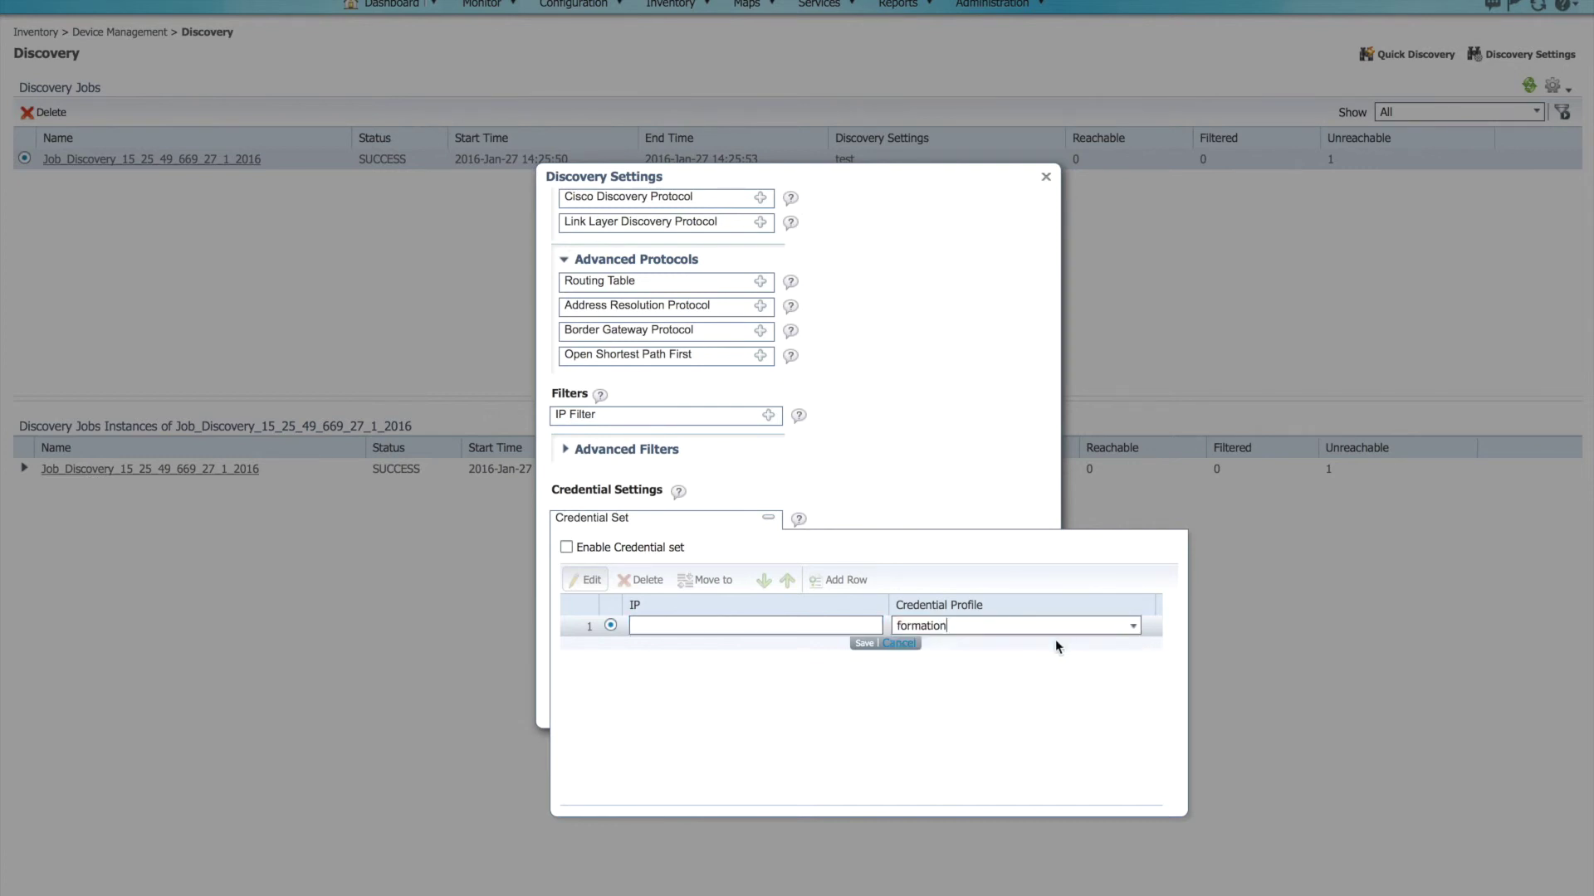
pyautogui.click(799, 623)
pyautogui.write('10.0.0.*')
pyautogui.click(864, 644)
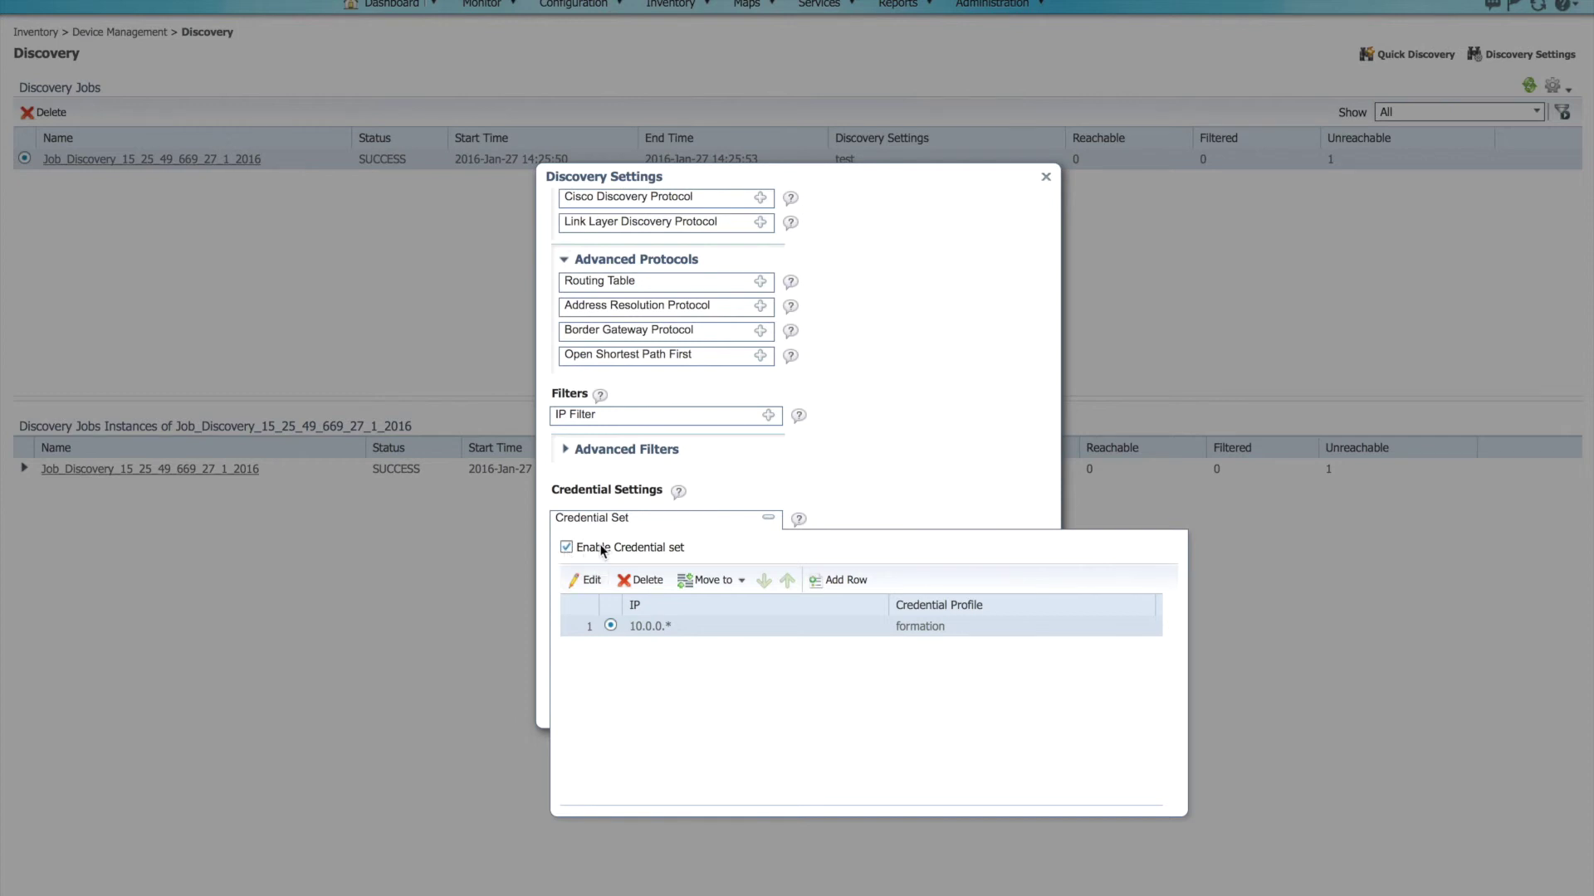
pyautogui.click(865, 516)
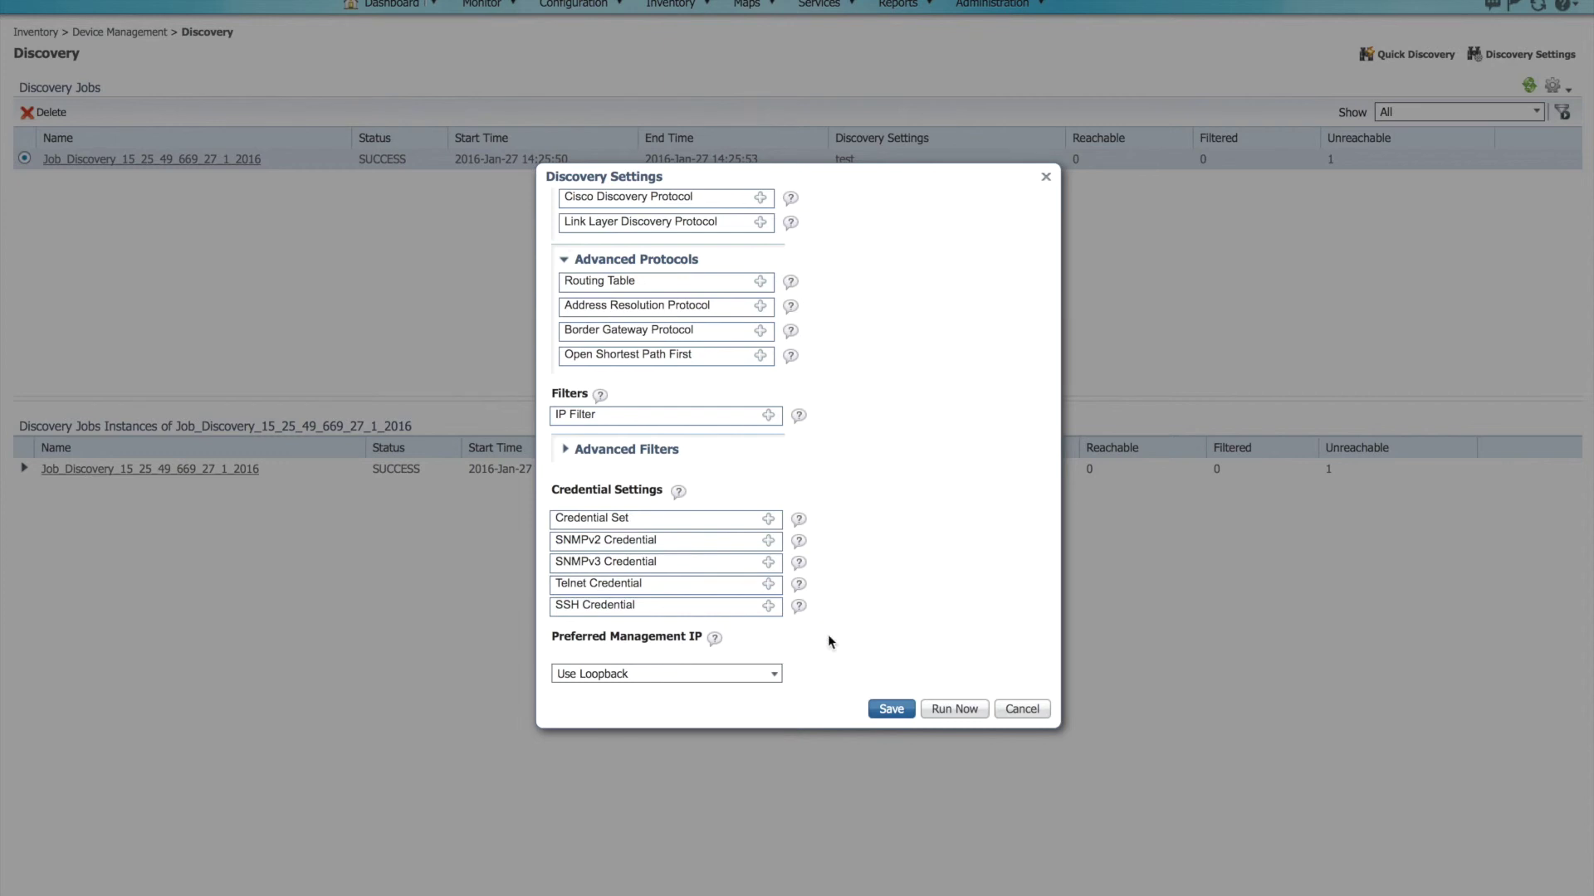
# Step: Save the formation discovery setting, run it immediately, and bring up its scheduling window
pyautogui.click(886, 711)
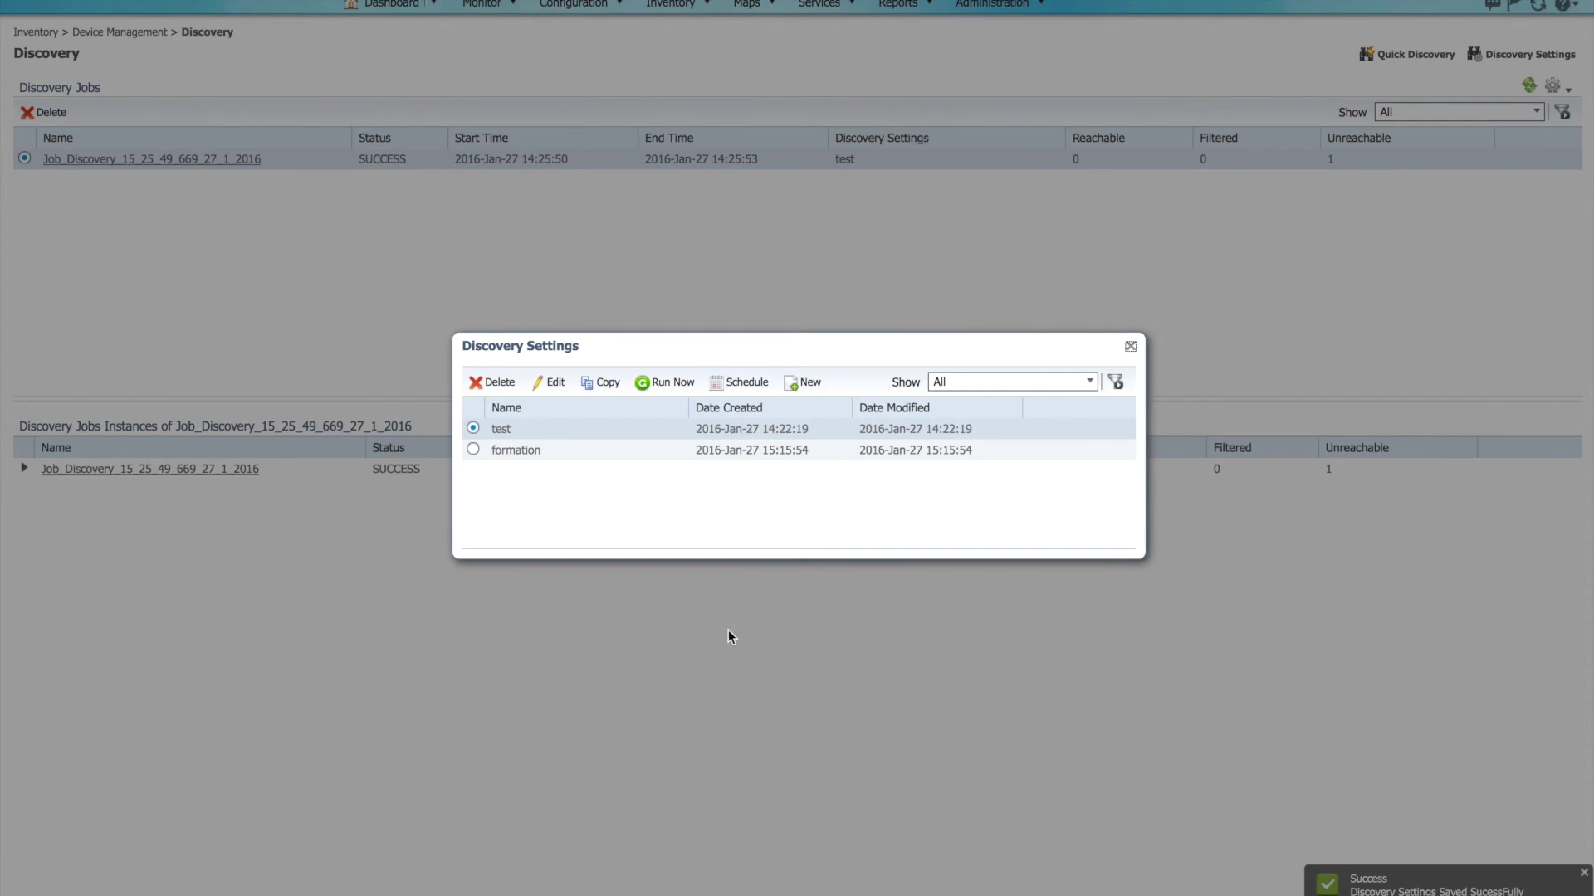
pyautogui.click(473, 449)
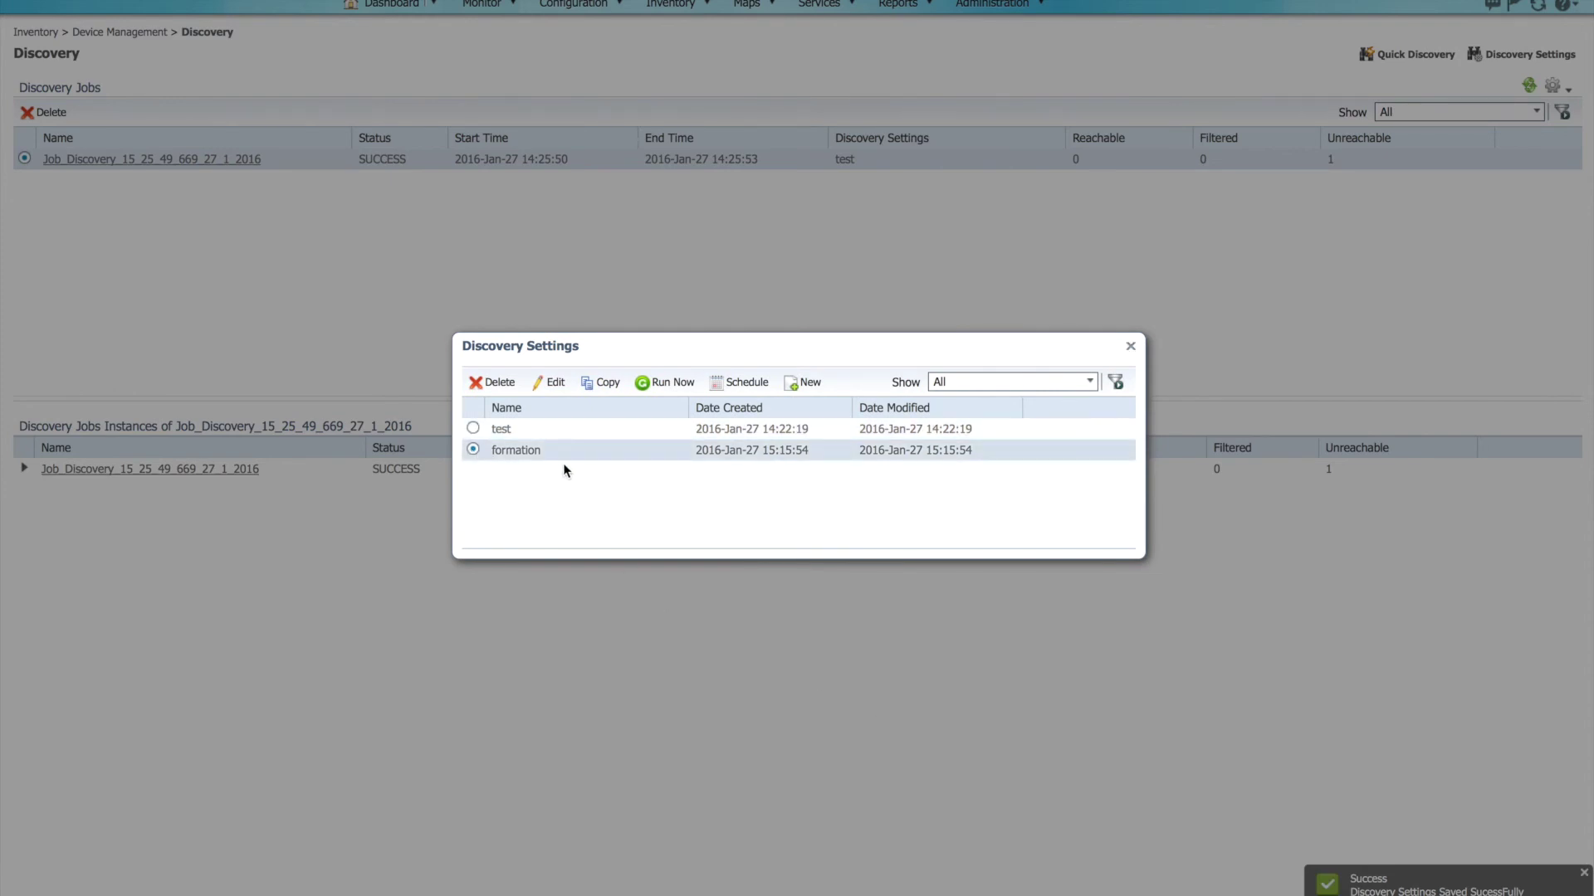
pyautogui.click(672, 383)
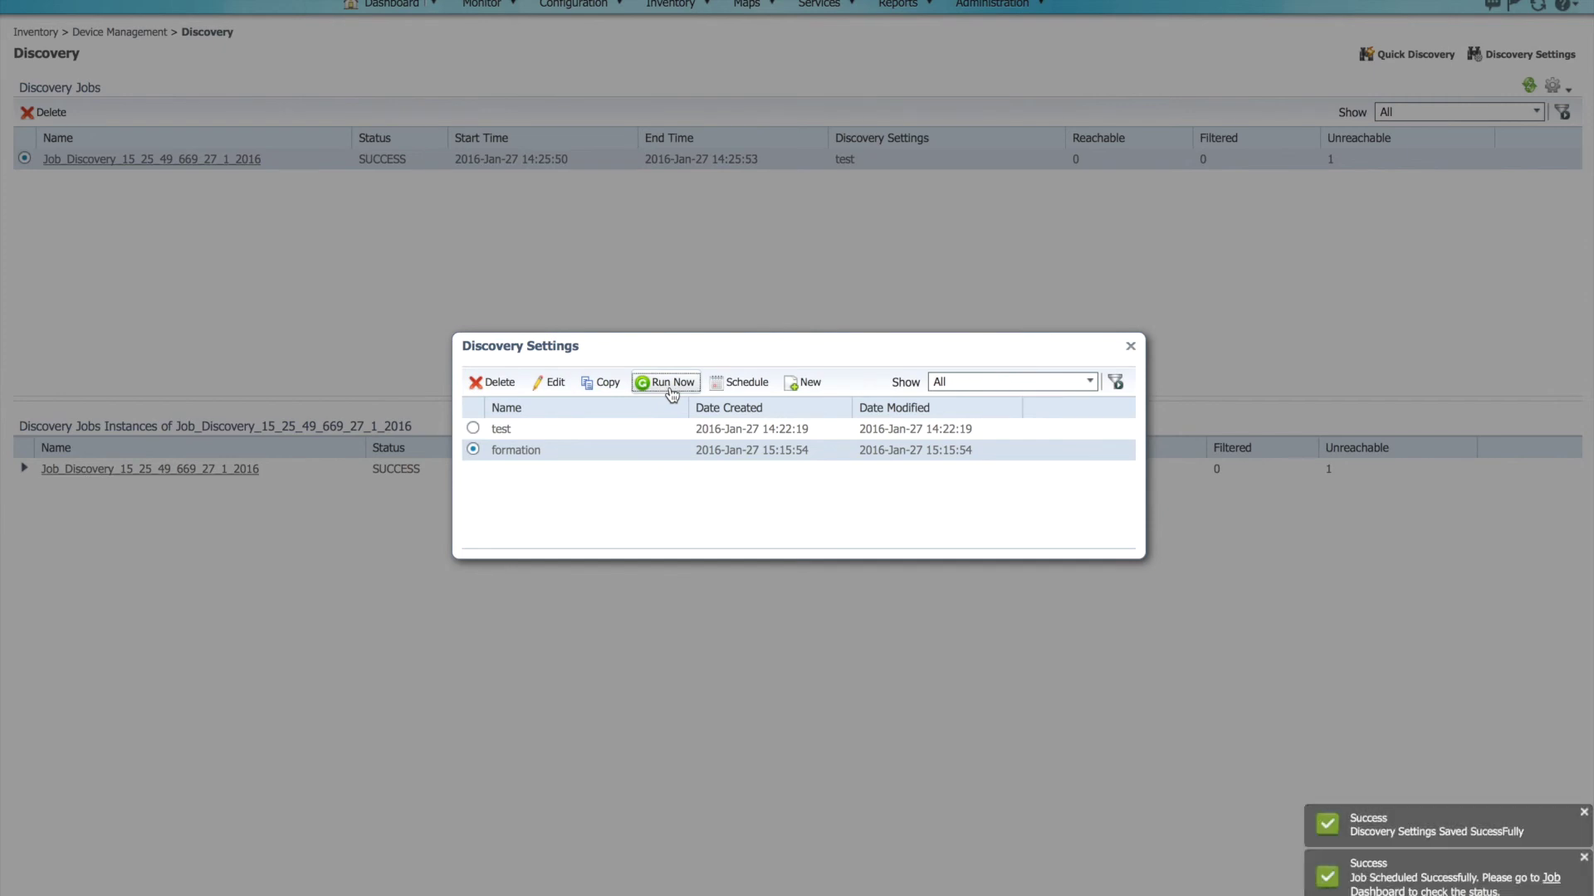
pyautogui.click(747, 390)
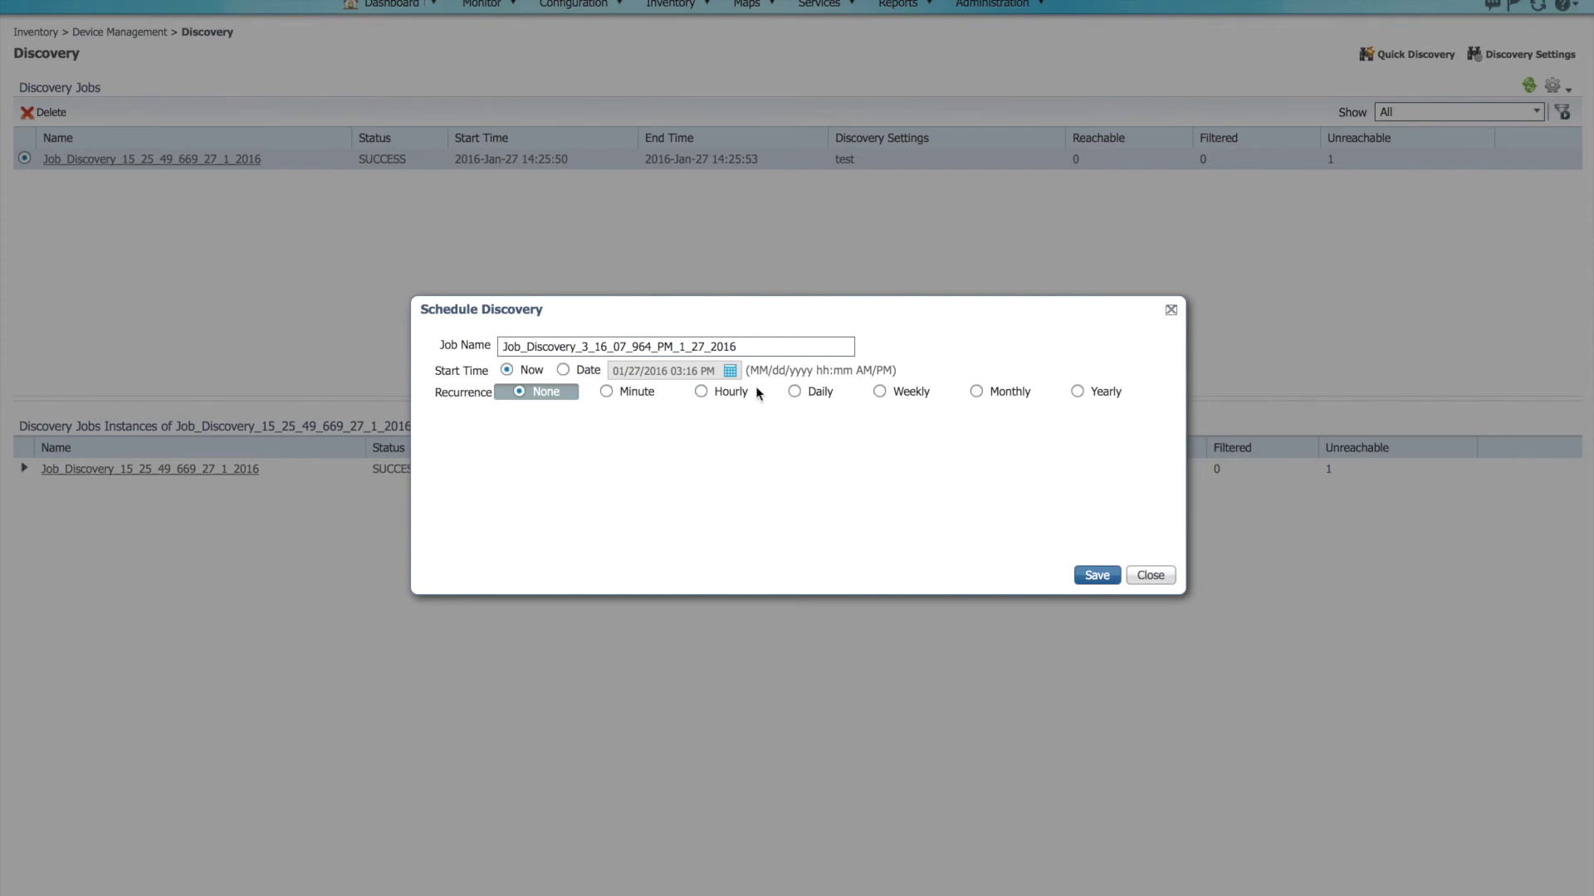
# Step: Schedule the formation discovery to recur weekly on Sundays and close the Discovery Settings list
pyautogui.click(880, 392)
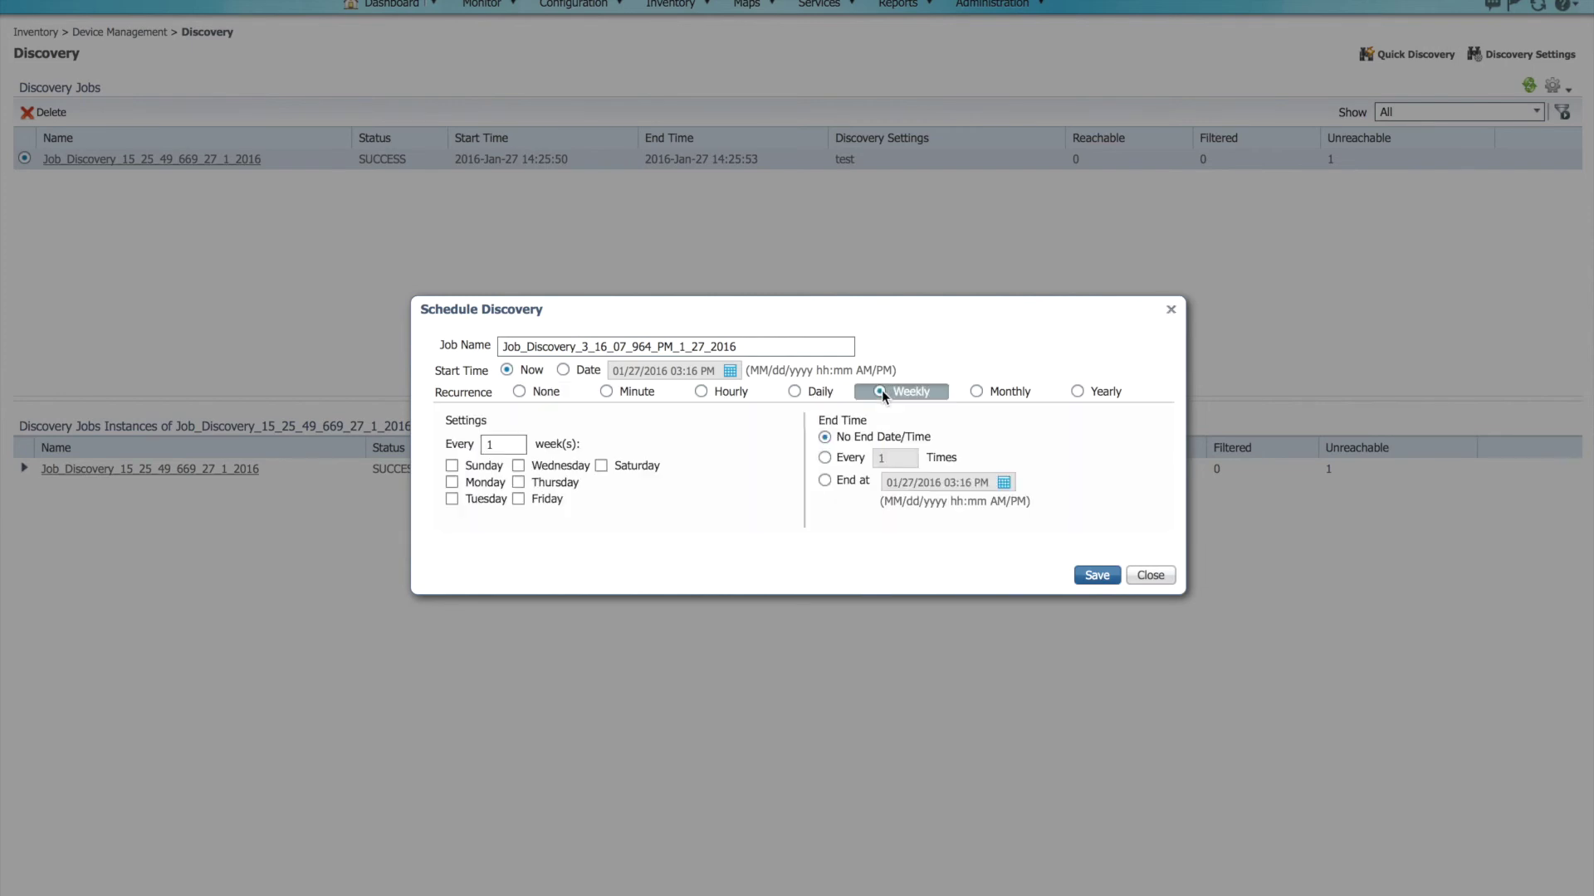
pyautogui.click(451, 466)
pyautogui.click(1093, 576)
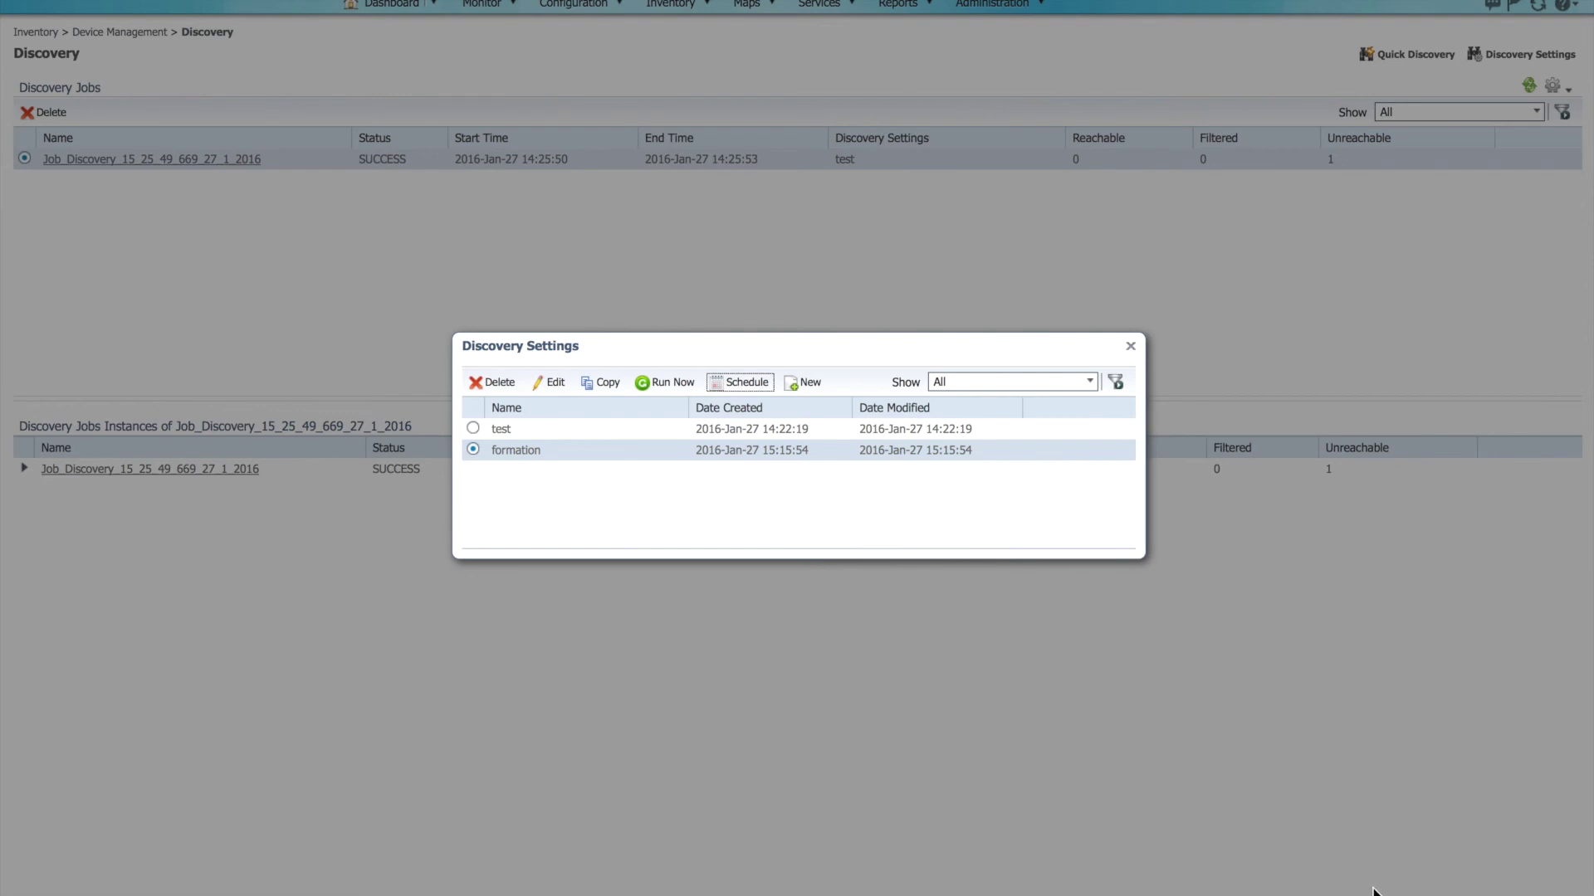
pyautogui.click(1132, 348)
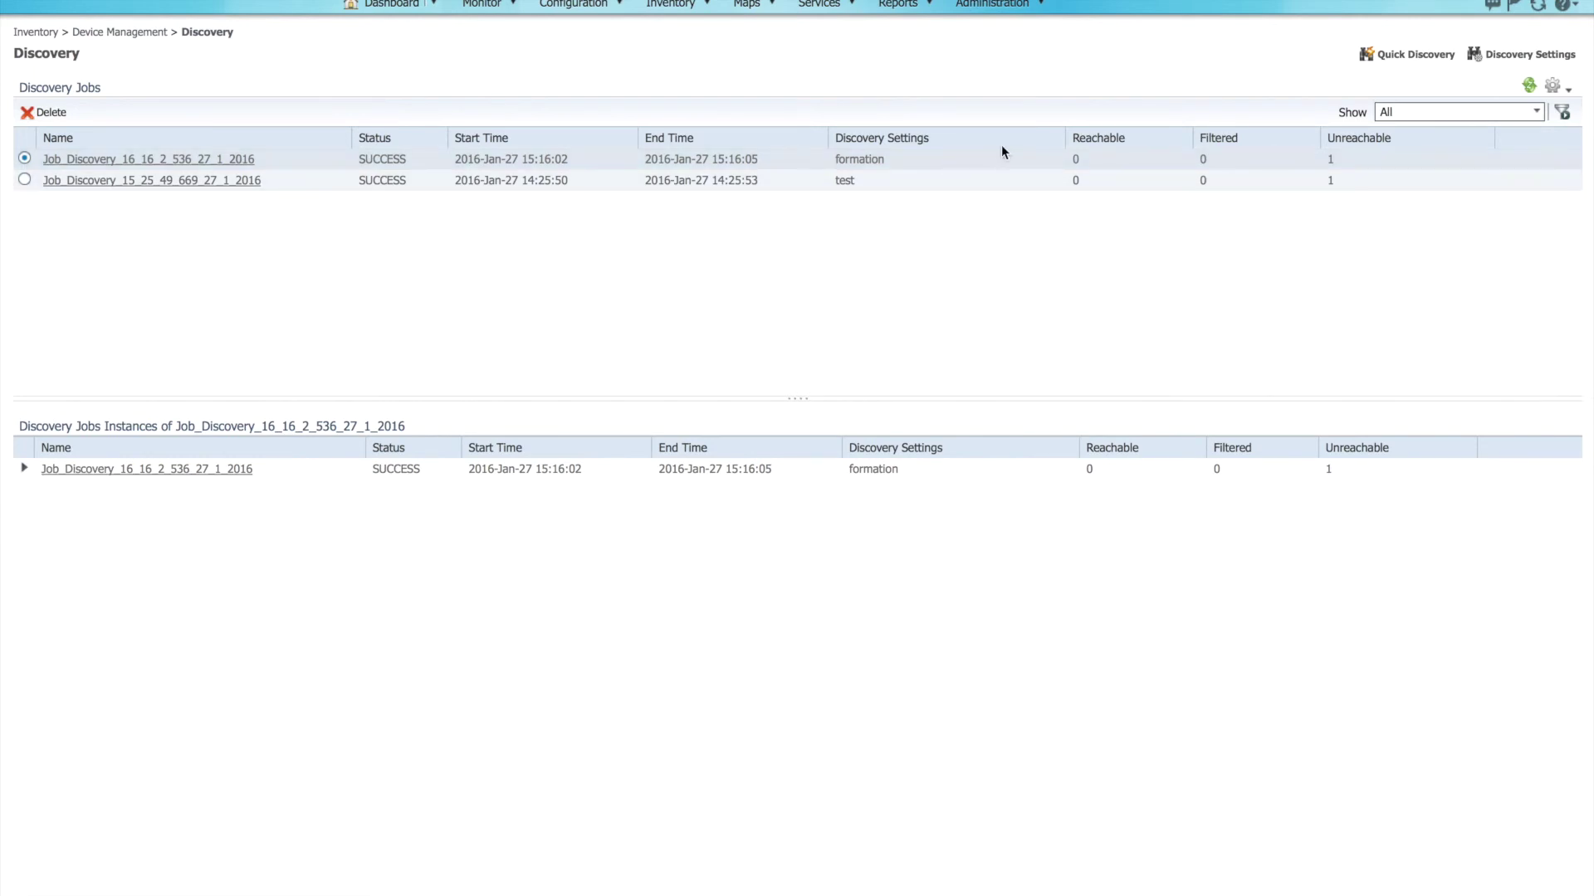
pyautogui.click(981, 9)
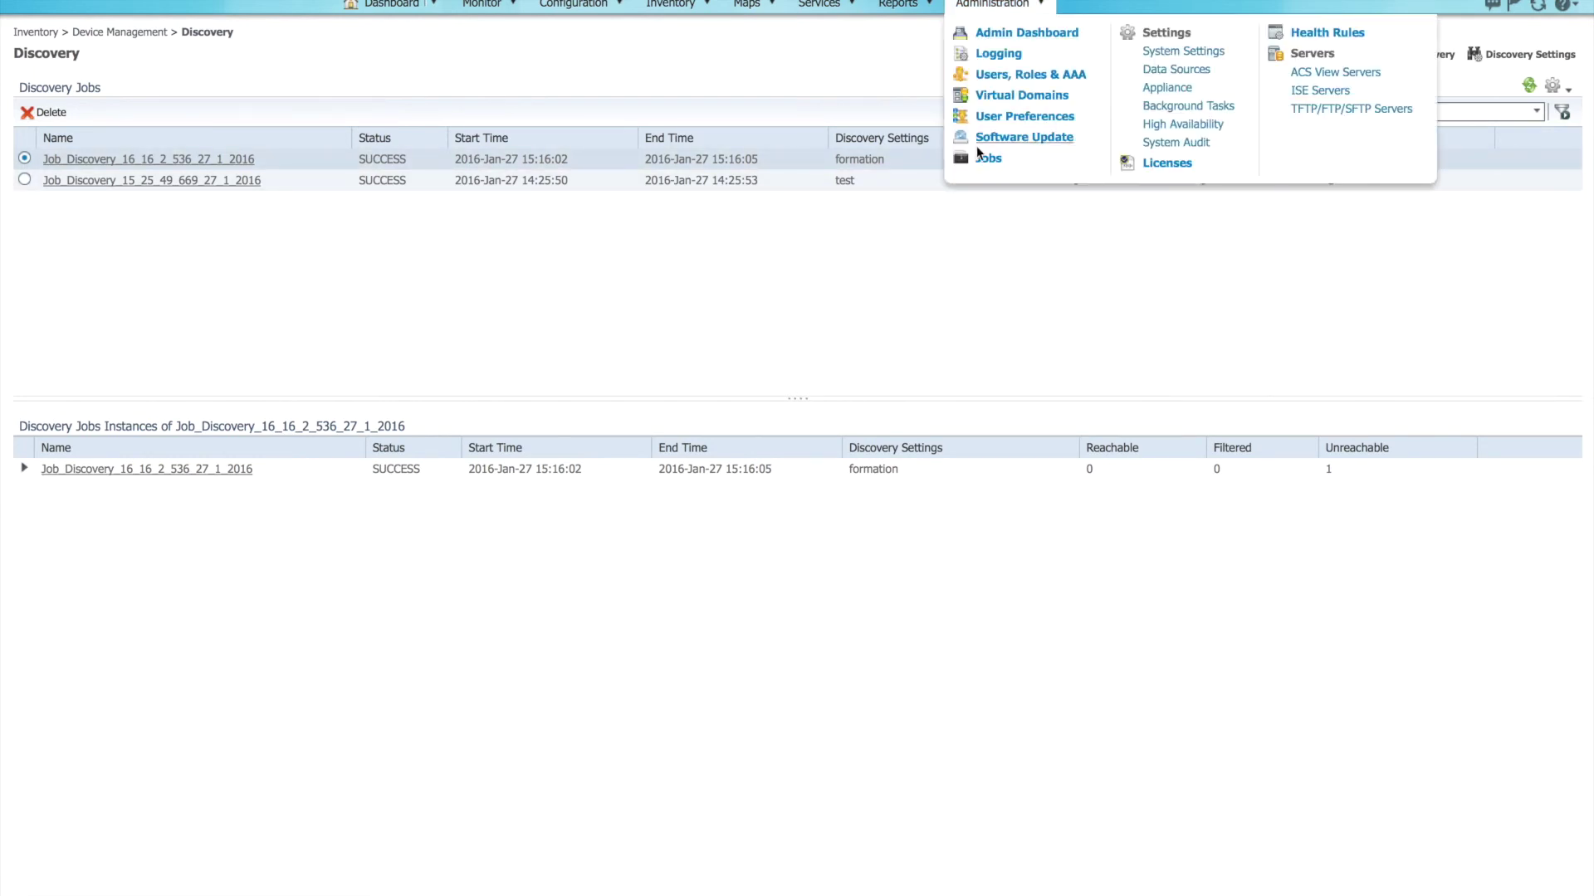
pyautogui.click(990, 159)
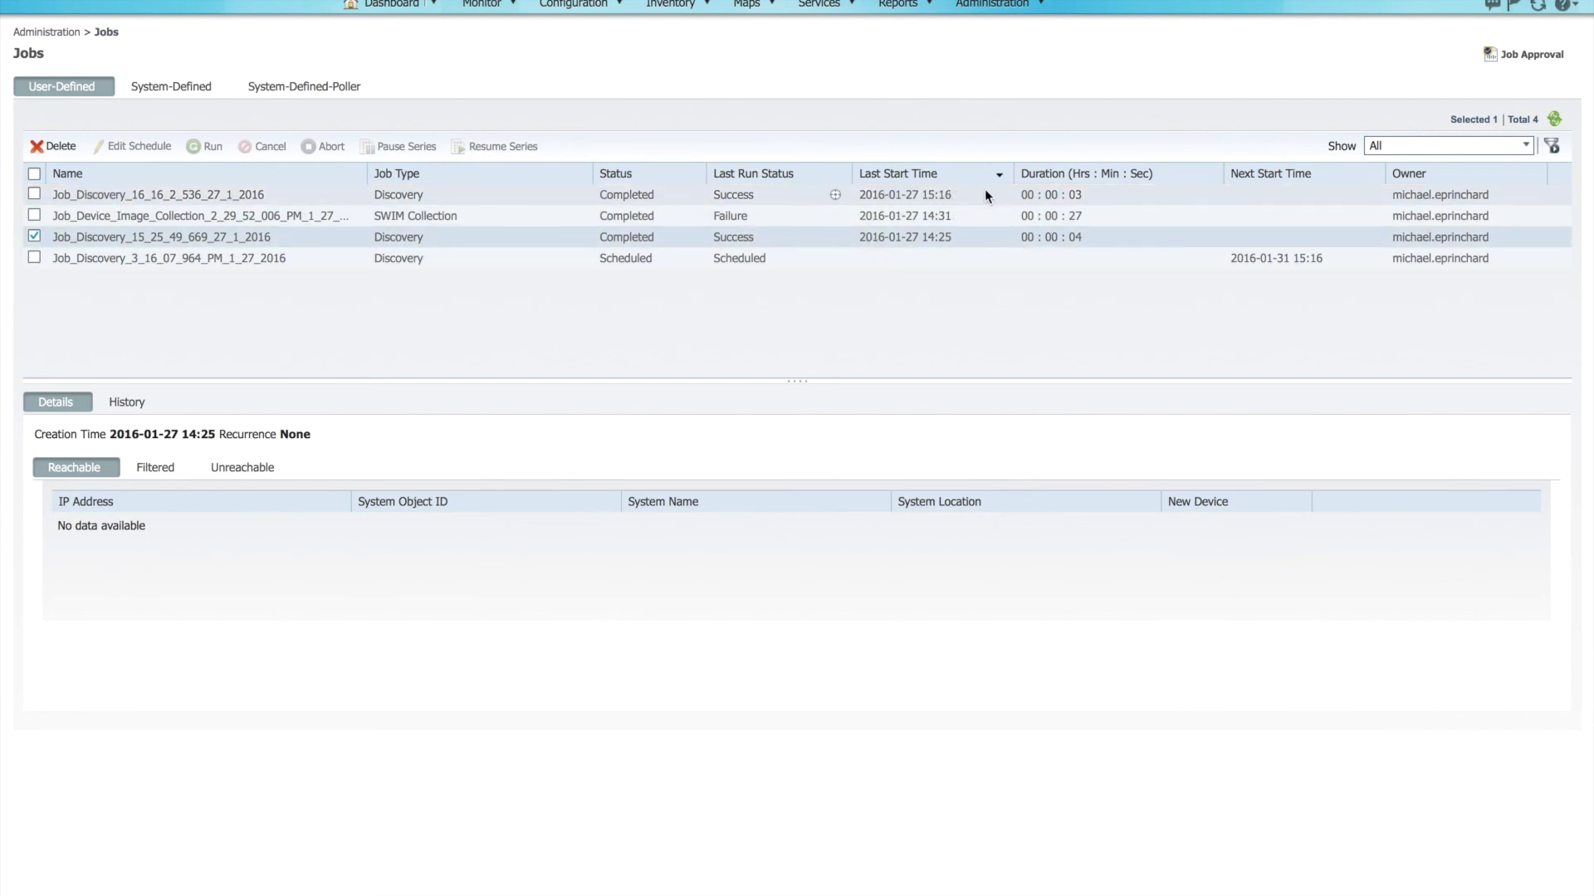
pyautogui.moveTo(966, 199); pyautogui.dragTo(897, 191)
pyautogui.click(430, 259)
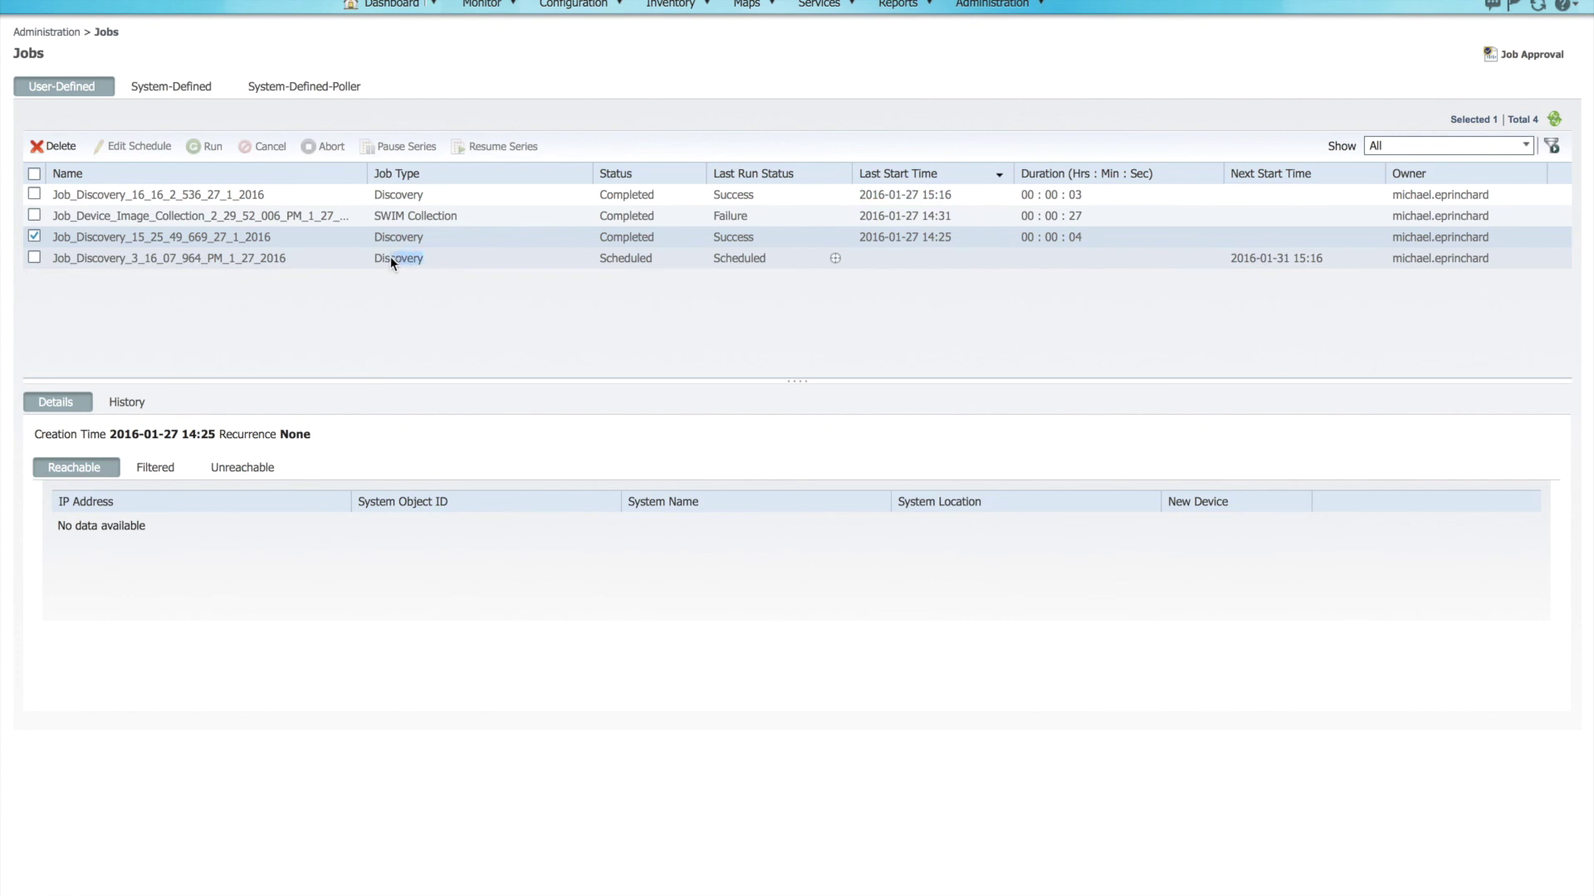
pyautogui.click(34, 239)
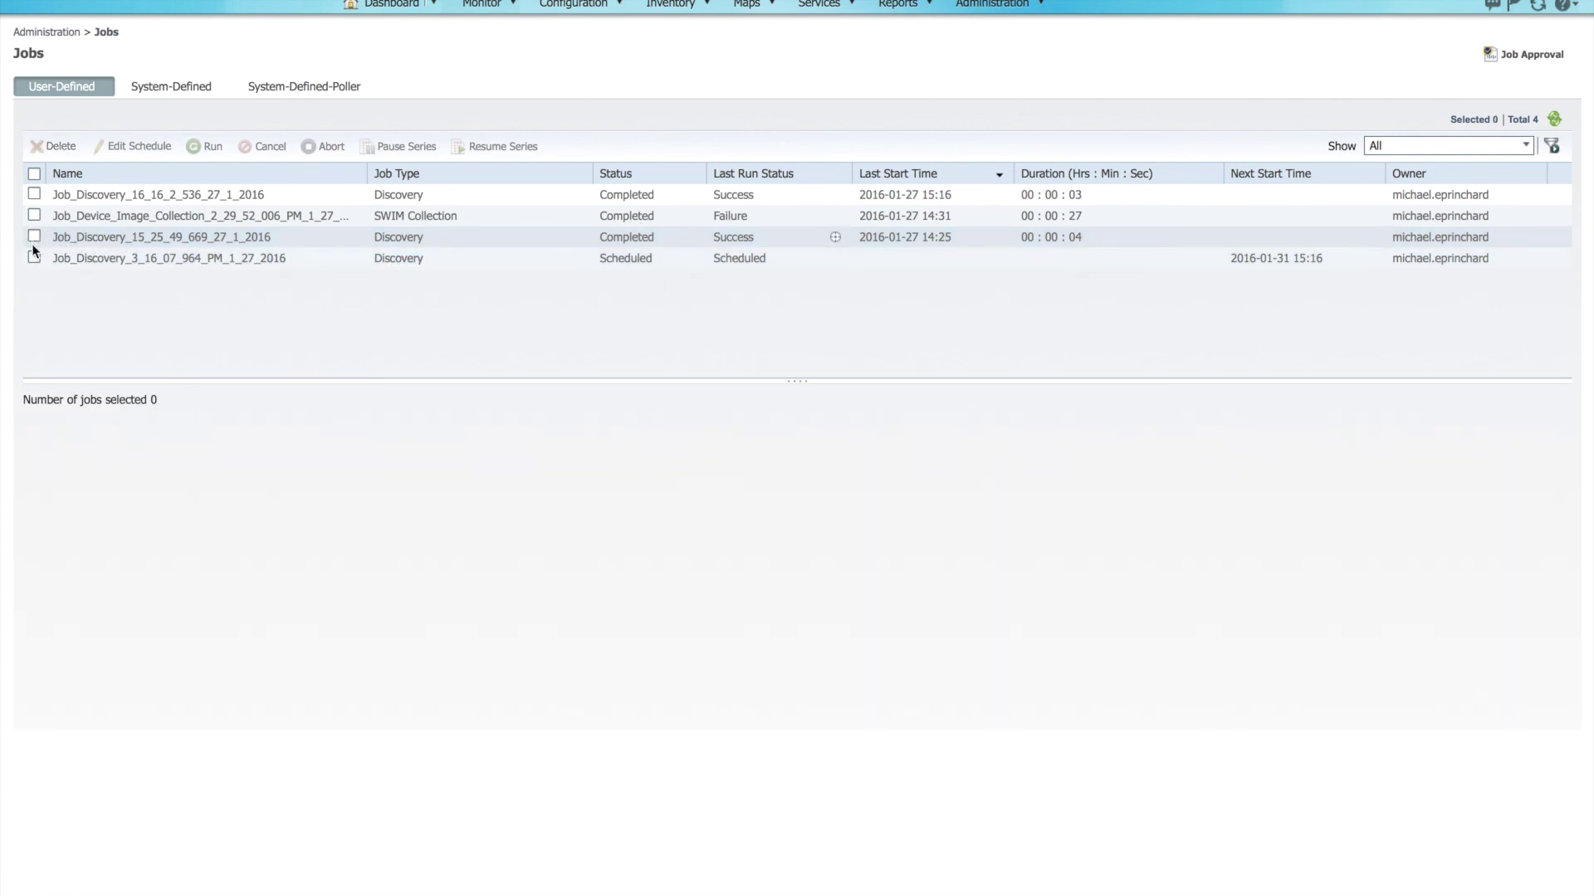
# Step: Review the weekly discovery job's history and schedule unchanged, then go to Inventory > Network Devices
pyautogui.click(34, 258)
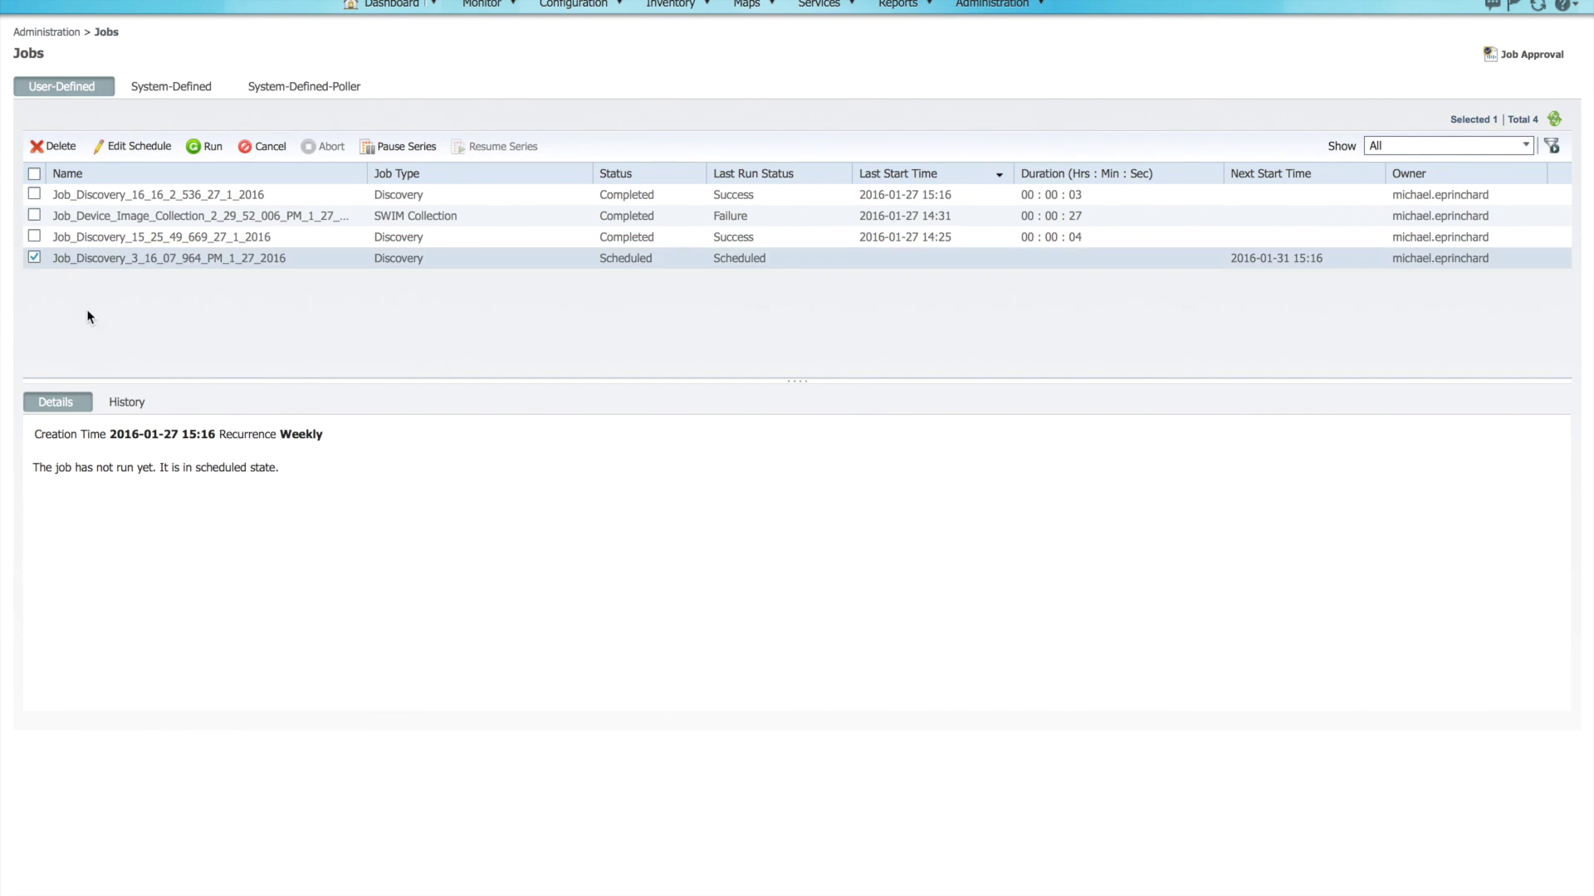
pyautogui.click(131, 404)
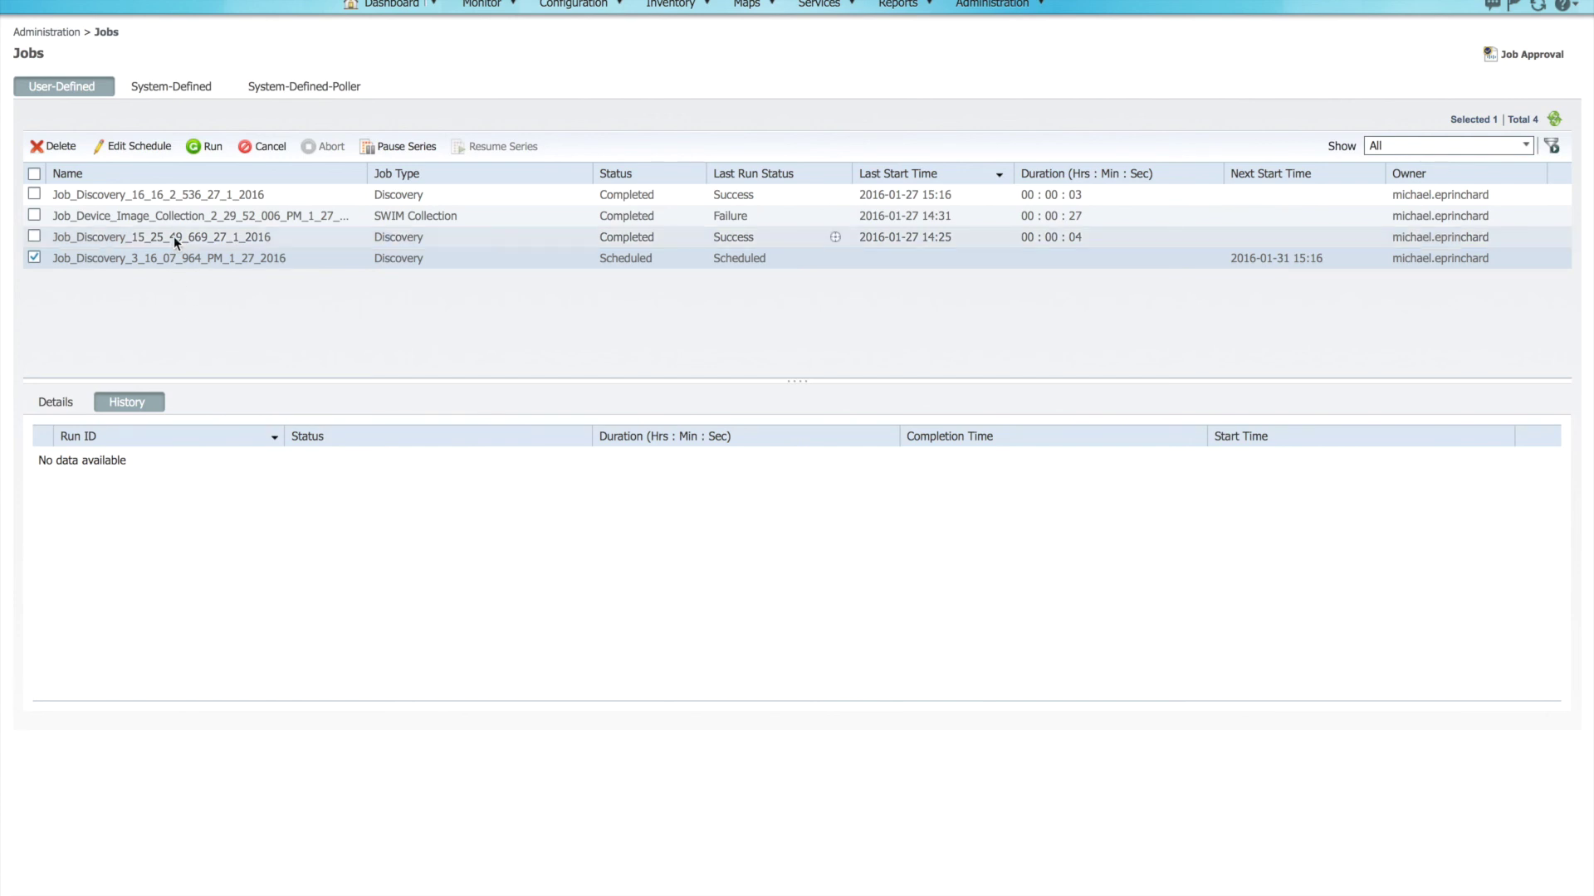
pyautogui.click(141, 146)
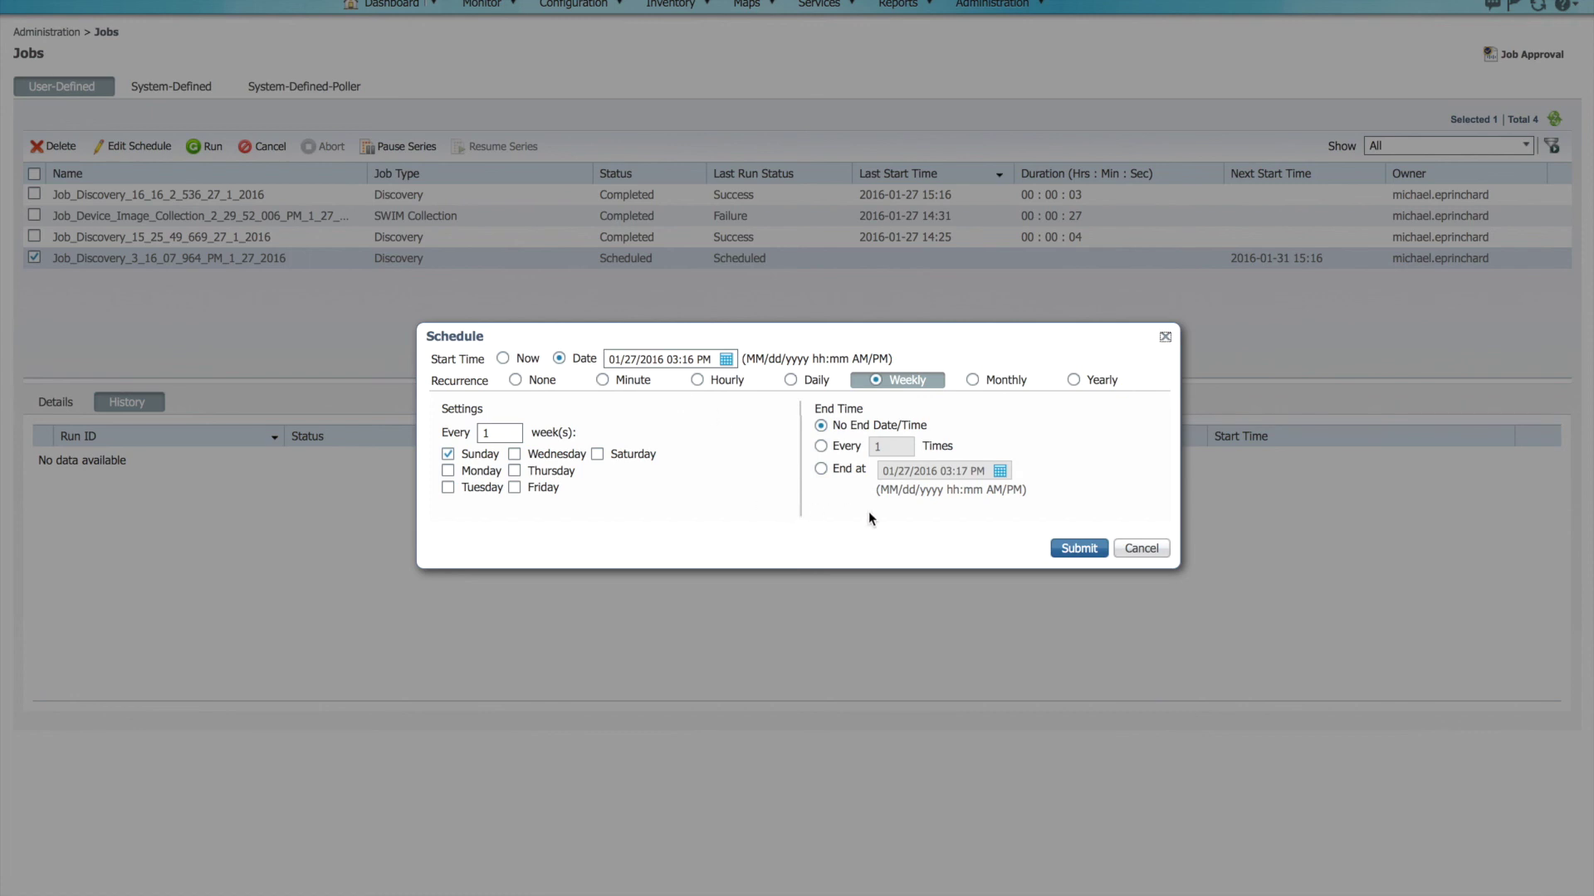
pyautogui.click(1129, 551)
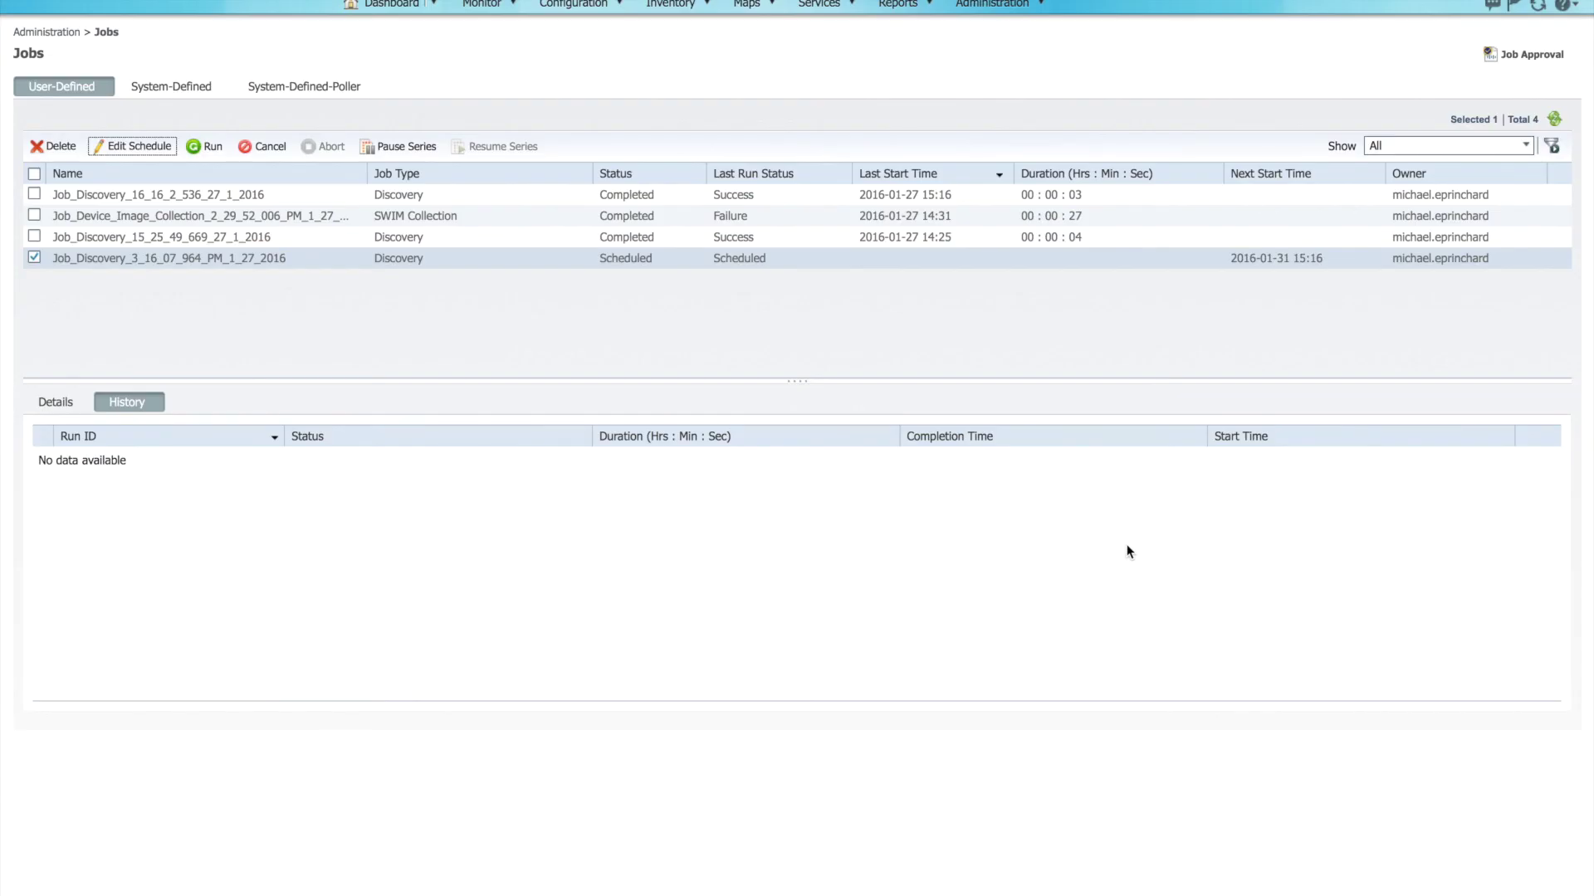
pyautogui.click(695, 7)
pyautogui.click(688, 51)
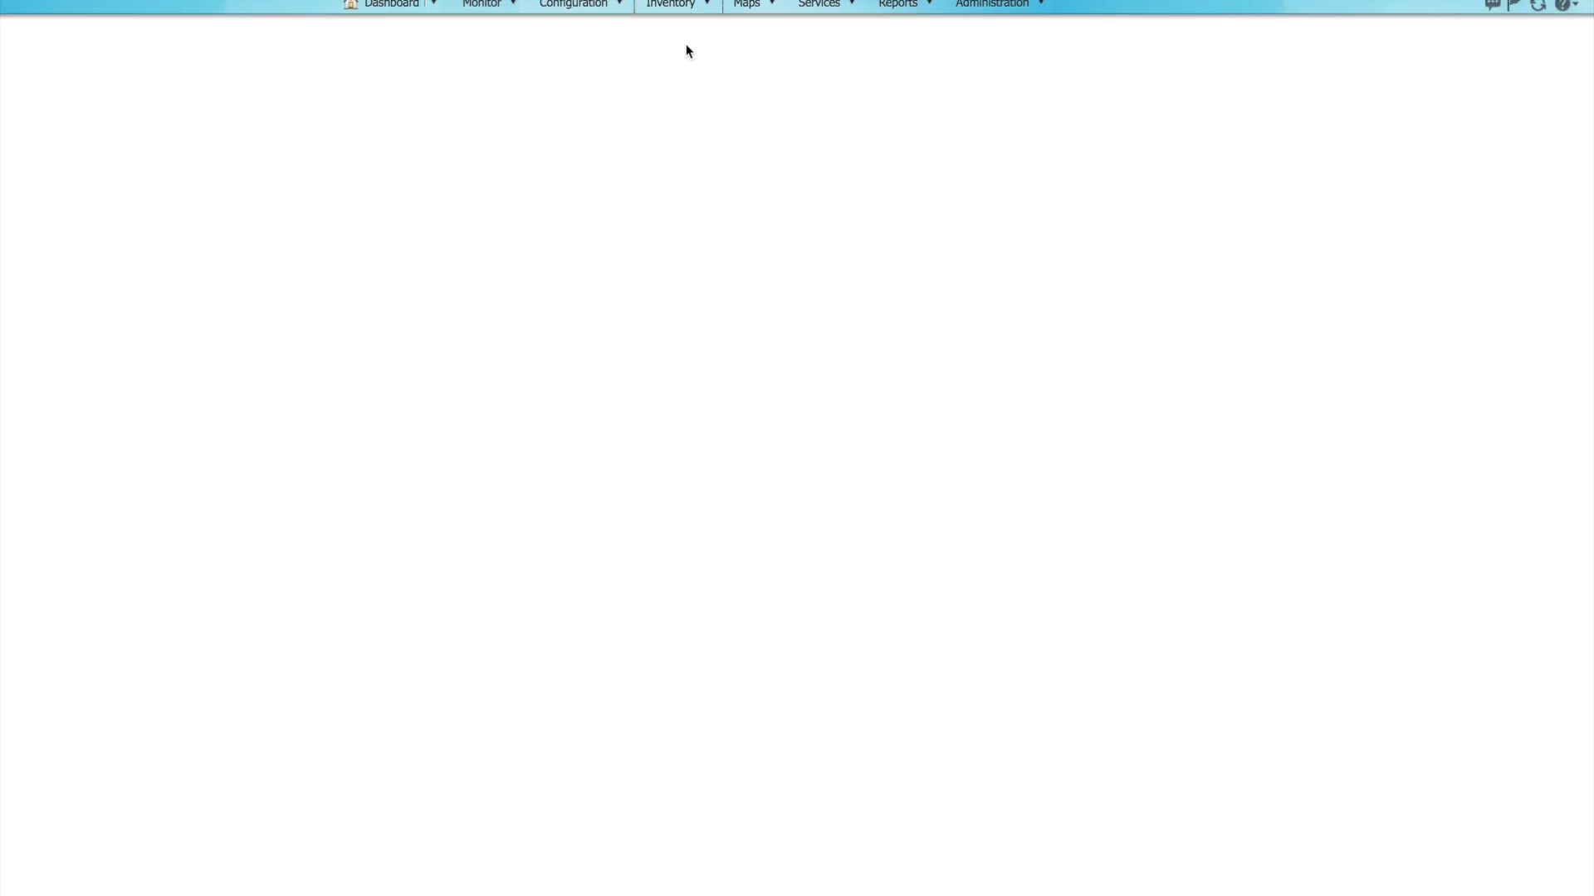